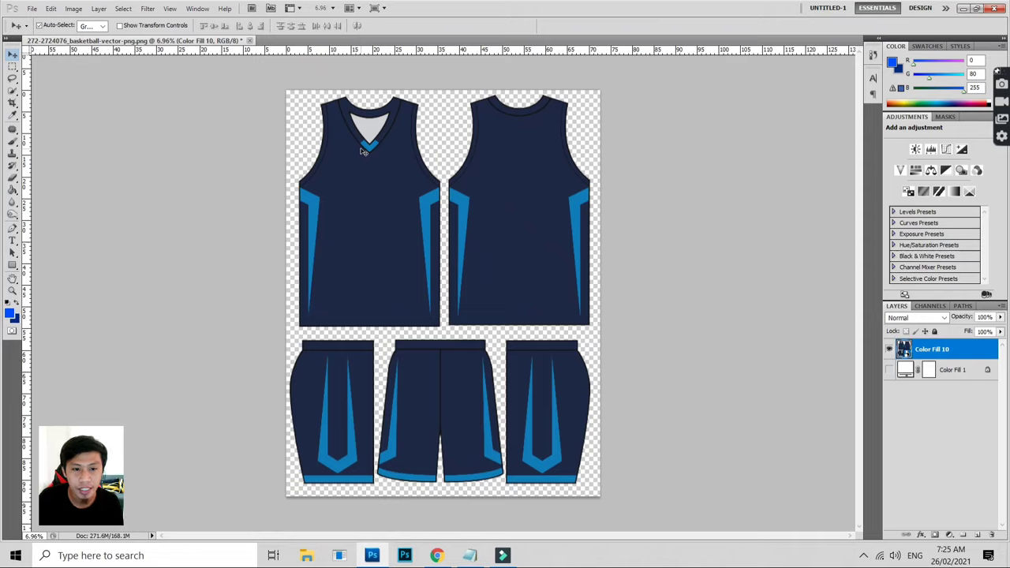
- Start a Pen path at the front jersey's left shoulder, curving through the V-neck to the right armhole
{"action": "scroll", "coordinate": [363, 152], "scroll_direction": "up", "scroll_amount": 3}
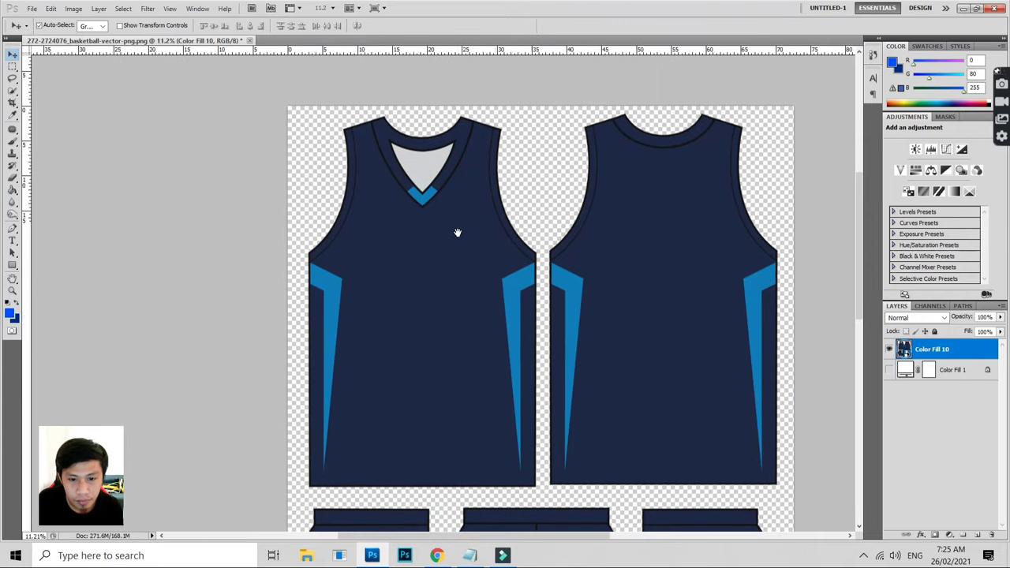
{"action": "scroll", "coordinate": [456, 230], "scroll_direction": "up", "scroll_amount": 1}
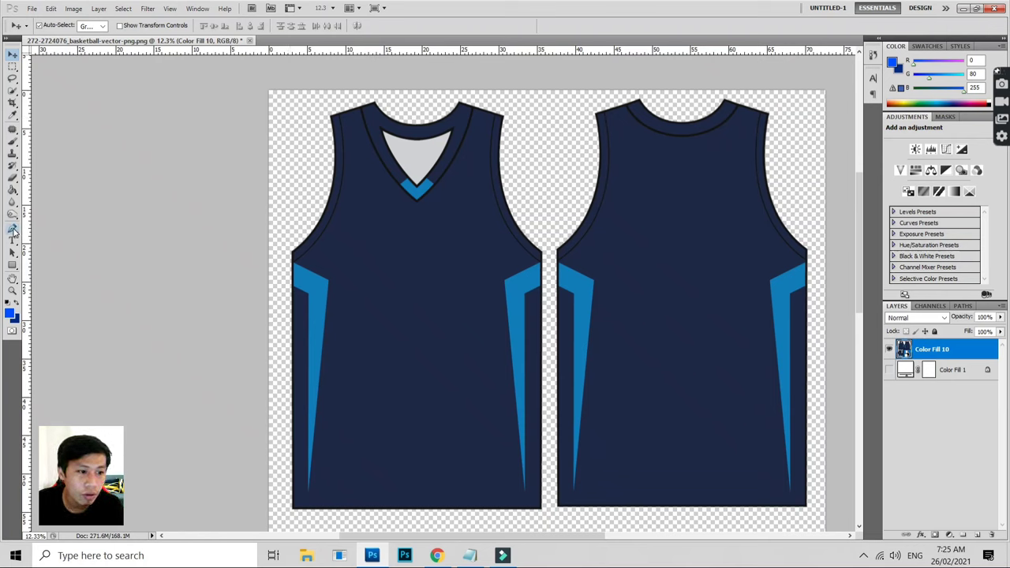
{"action": "left_click", "coordinate": [14, 231]}
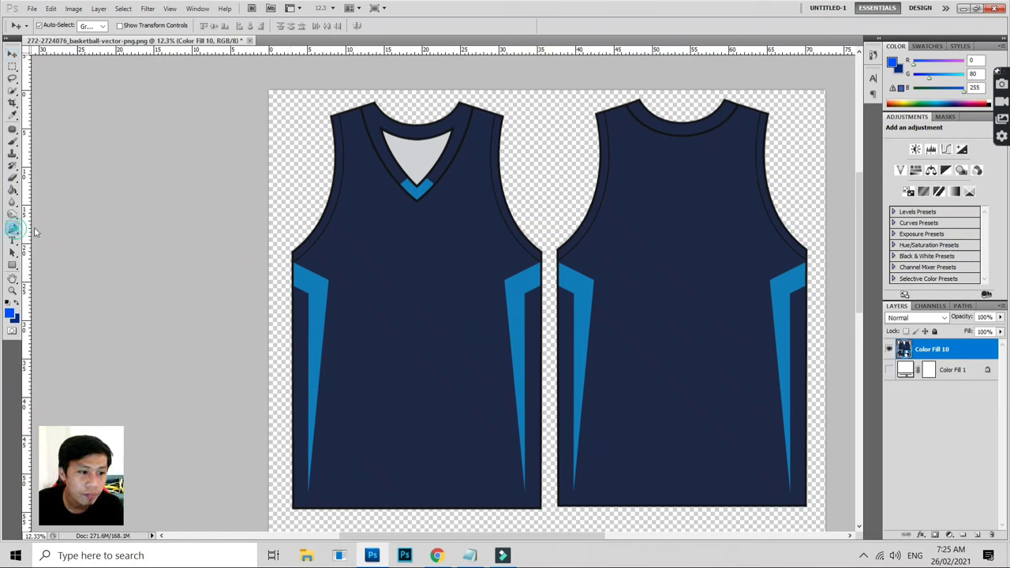
{"action": "left_click", "coordinate": [359, 104]}
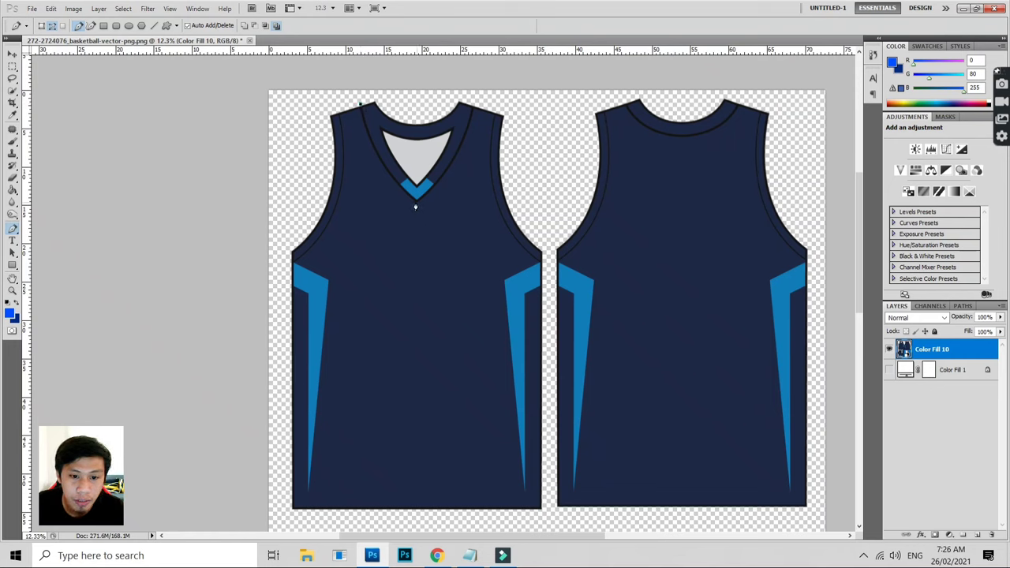
{"action": "left_click_drag", "start_coordinate": [415, 205], "coordinate": [465, 249]}
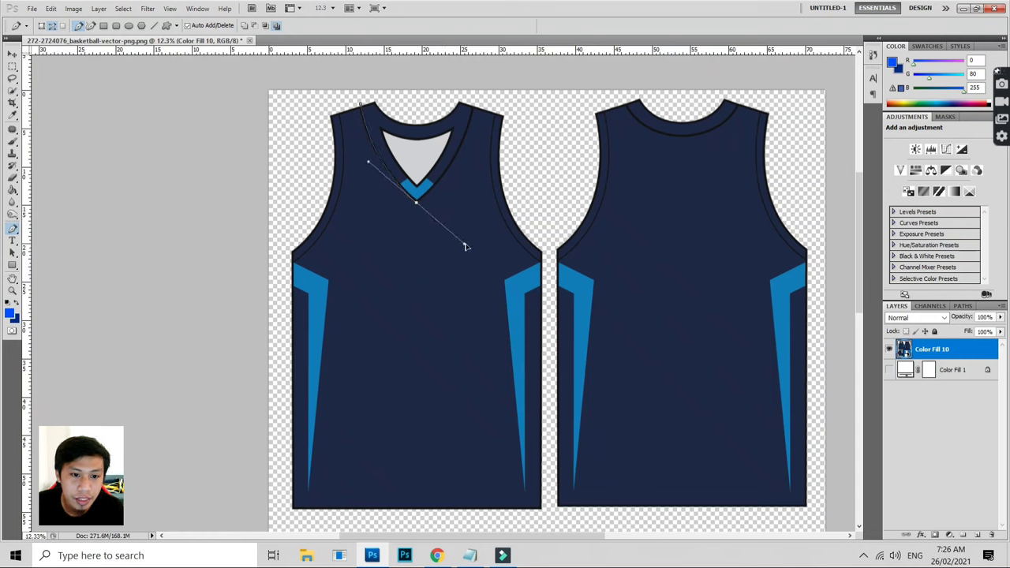
{"action": "left_click", "coordinate": [416, 204], "text": "alt"}
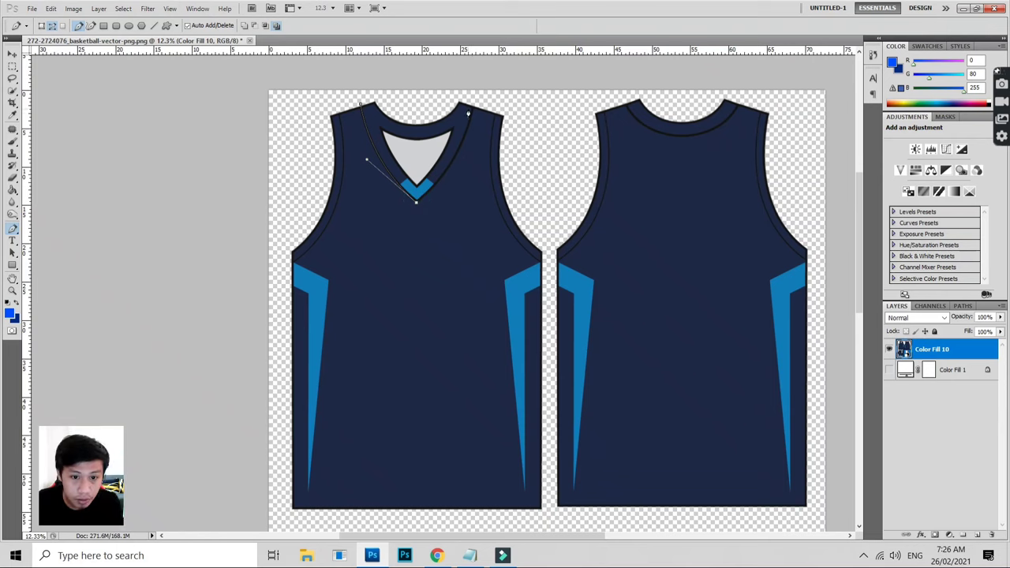
{"action": "left_click_drag", "start_coordinate": [472, 112], "coordinate": [493, 62]}
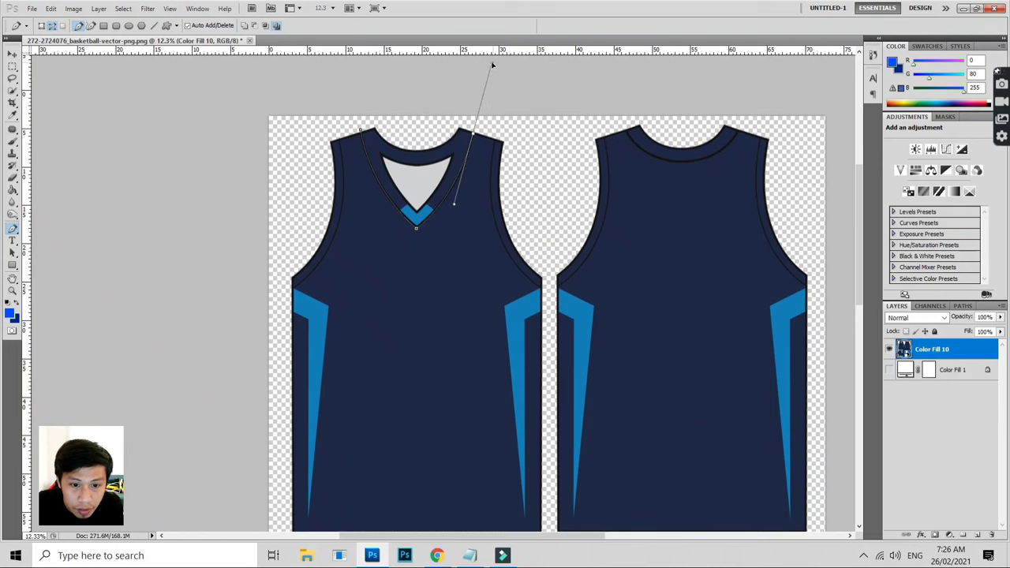
{"action": "left_click", "coordinate": [473, 132], "text": "alt"}
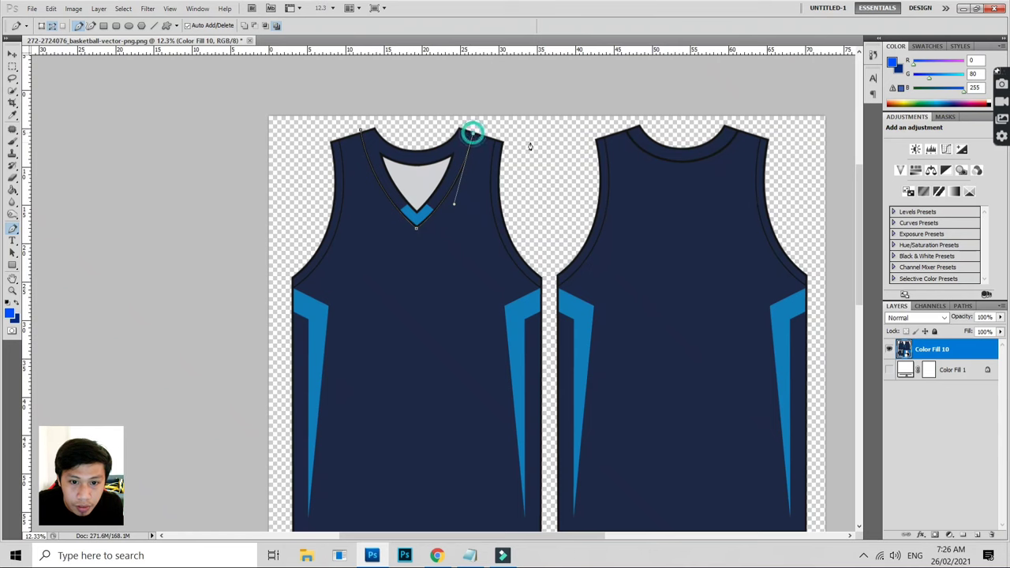
{"action": "left_click", "coordinate": [532, 142]}
{"action": "left_click", "coordinate": [543, 190]}
{"action": "mouse_move", "coordinate": [549, 270]}
{"action": "left_mouse_down"}
{"action": "mouse_move", "coordinate": [548, 306]}
{"action": "mouse_move", "coordinate": [512, 84]}
{"action": "left_mouse_up"}
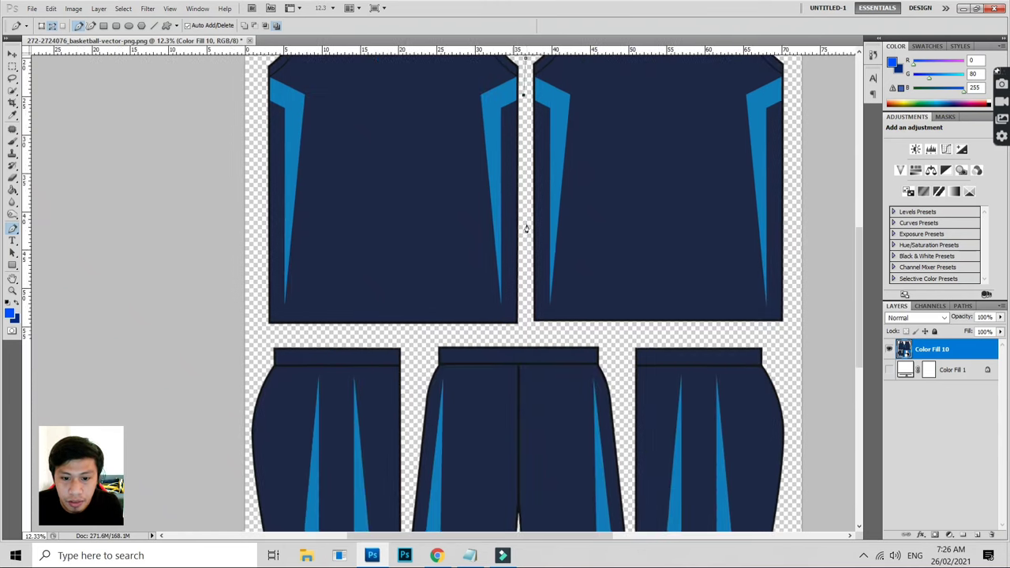
- Continue the path down the right side, along the hem, up the left side, and close it
{"action": "left_click", "coordinate": [522, 320]}
{"action": "left_click", "coordinate": [516, 335]}
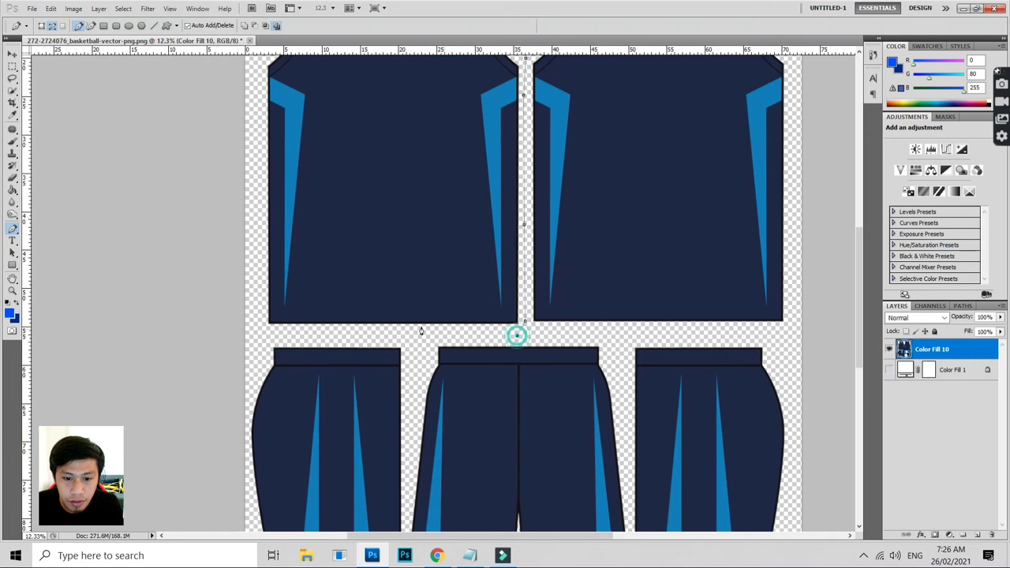
{"action": "left_click", "coordinate": [242, 335]}
{"action": "left_click", "coordinate": [255, 309]}
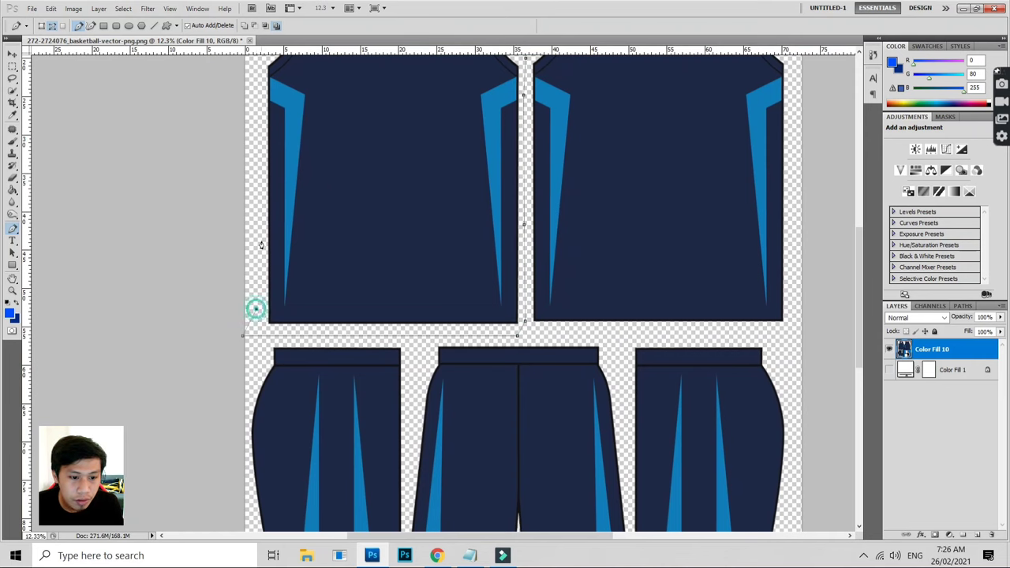
{"action": "left_click", "coordinate": [261, 196]}
{"action": "left_click_drag", "start_coordinate": [241, 105], "coordinate": [289, 293]}
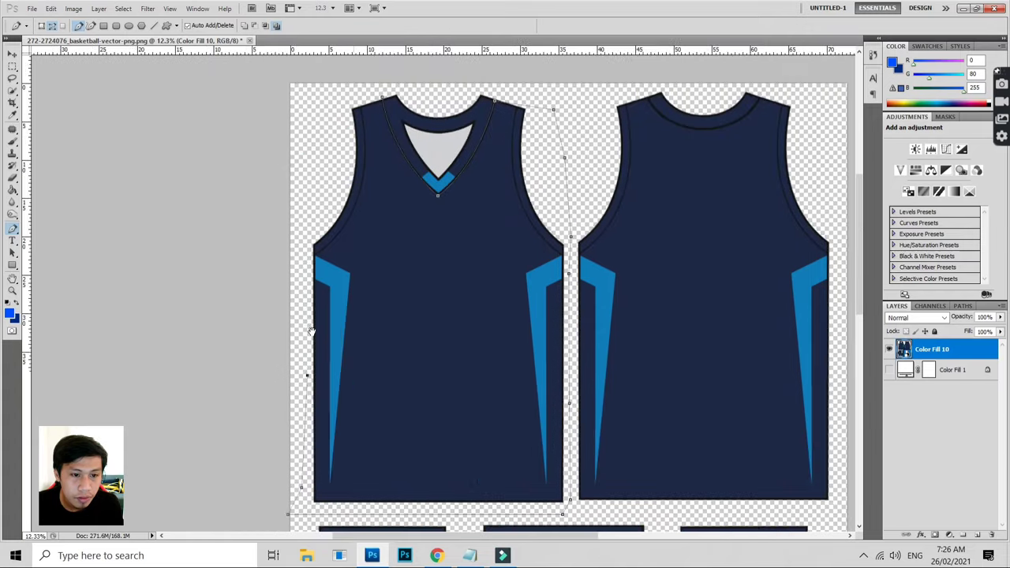
{"action": "left_click", "coordinate": [327, 191]}
{"action": "left_click", "coordinate": [345, 130]}
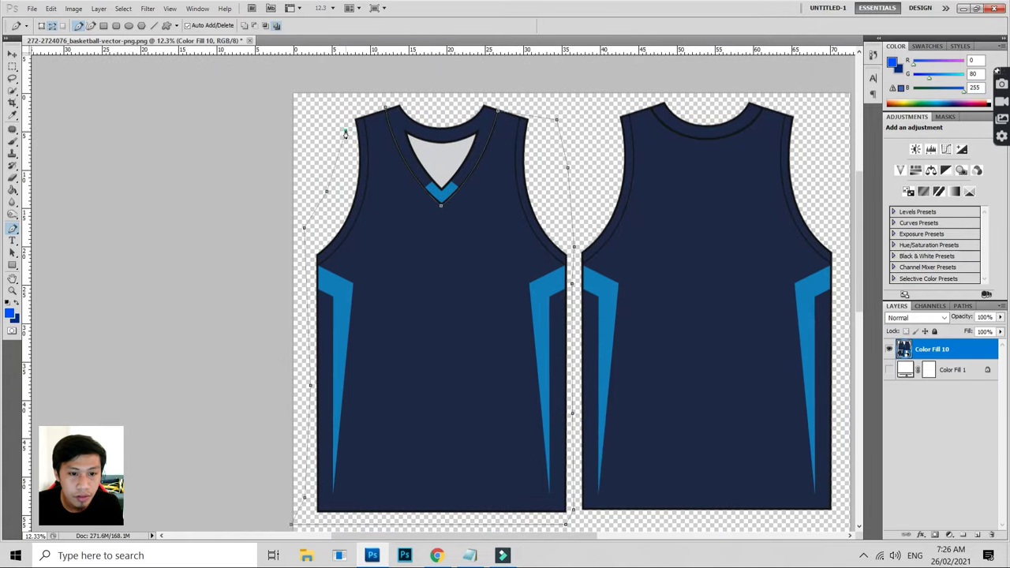
{"action": "left_click", "coordinate": [353, 104]}
{"action": "left_click", "coordinate": [384, 108]}
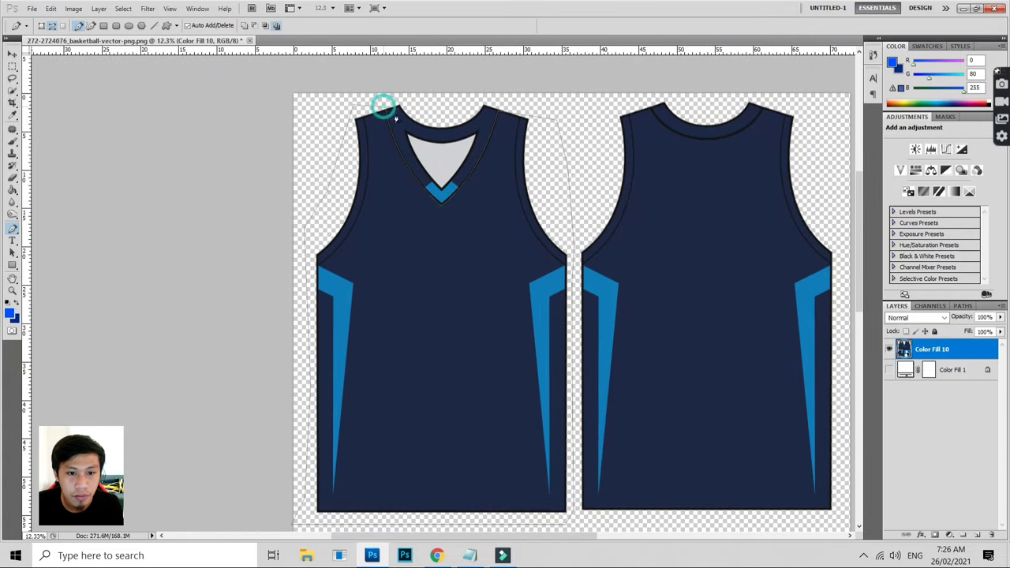
- Add a Solid Color fill layer in royal blue #032a80 from the jersey path
{"action": "left_click", "coordinate": [947, 536]}
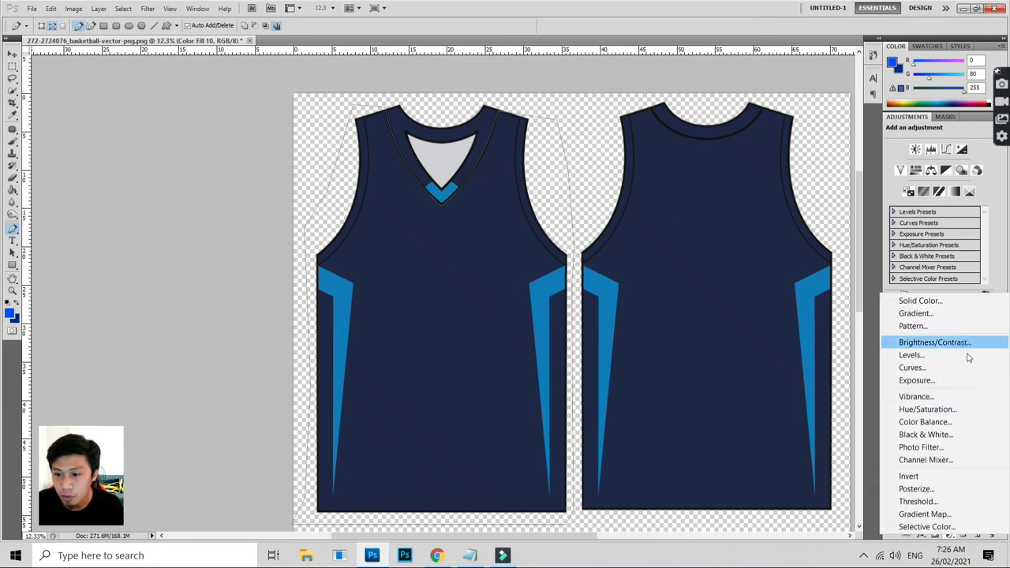
{"action": "left_click", "coordinate": [926, 298]}
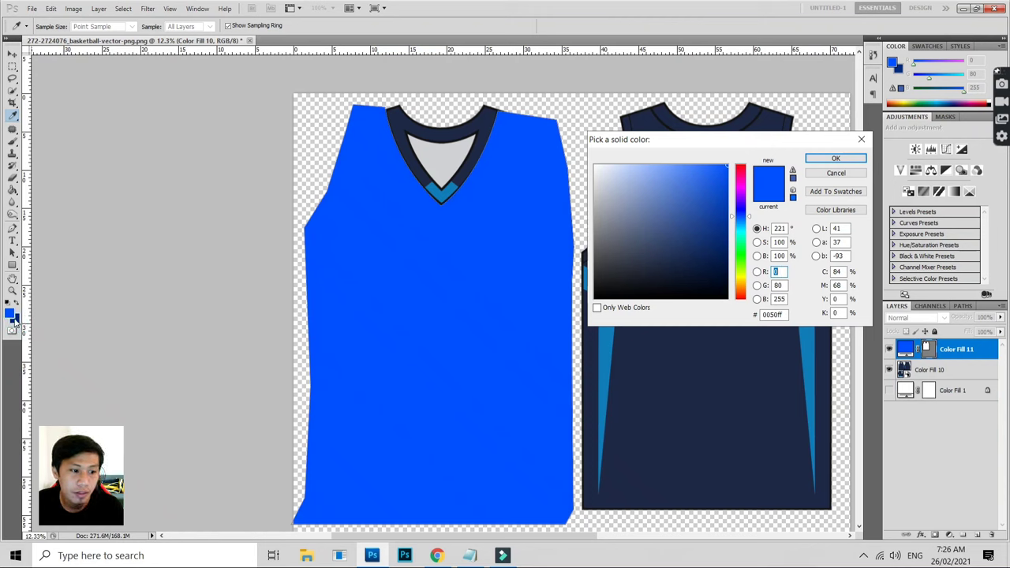
{"action": "left_click", "coordinate": [17, 315]}
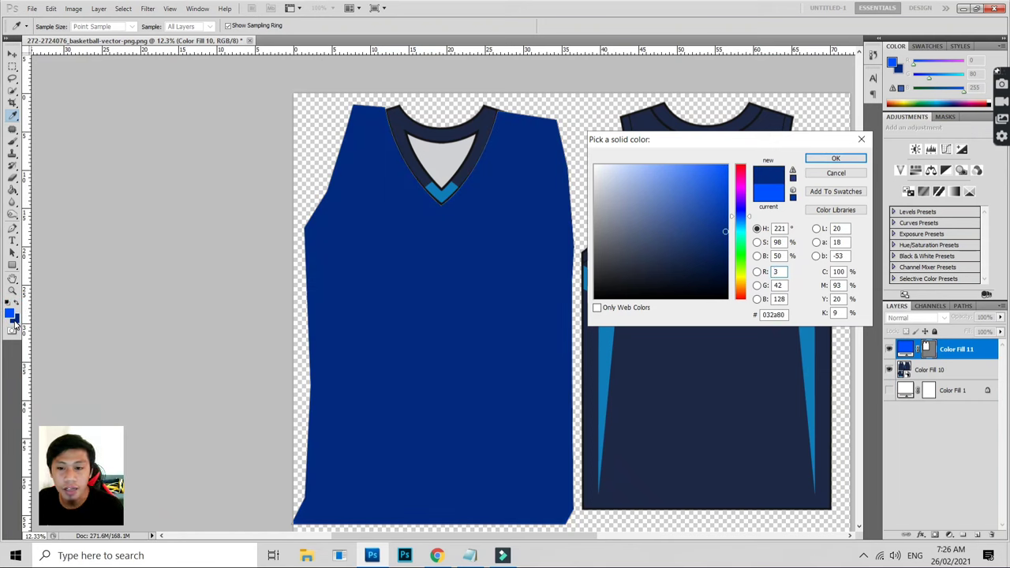
{"action": "key", "text": "Return"}
{"action": "key", "text": "p"}
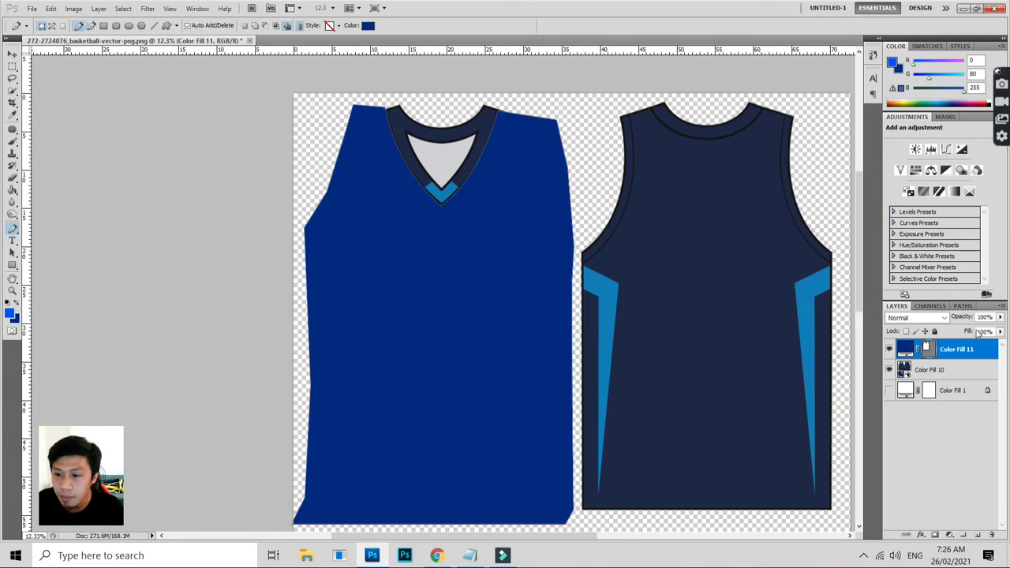
- Clip the blue fill to the jersey template layer and clear the path outline
{"action": "right_click", "coordinate": [978, 350]}
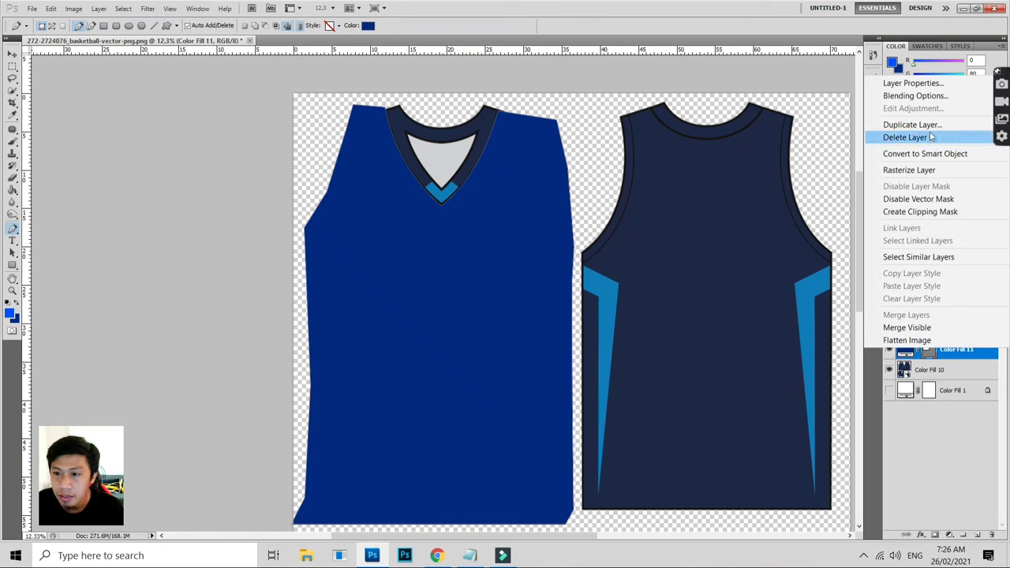
{"action": "left_click", "coordinate": [918, 211]}
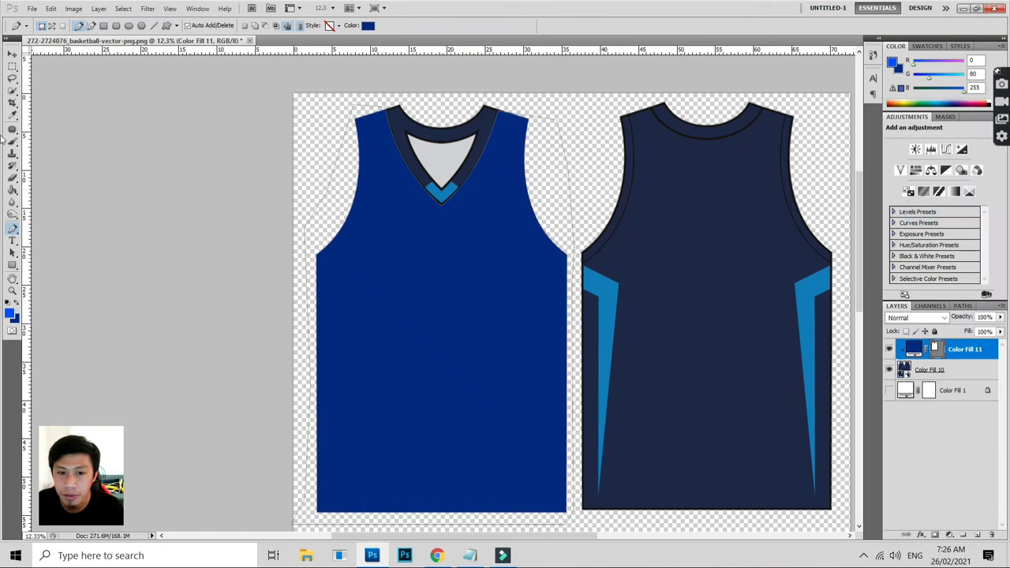
{"action": "right_click", "coordinate": [386, 210]}
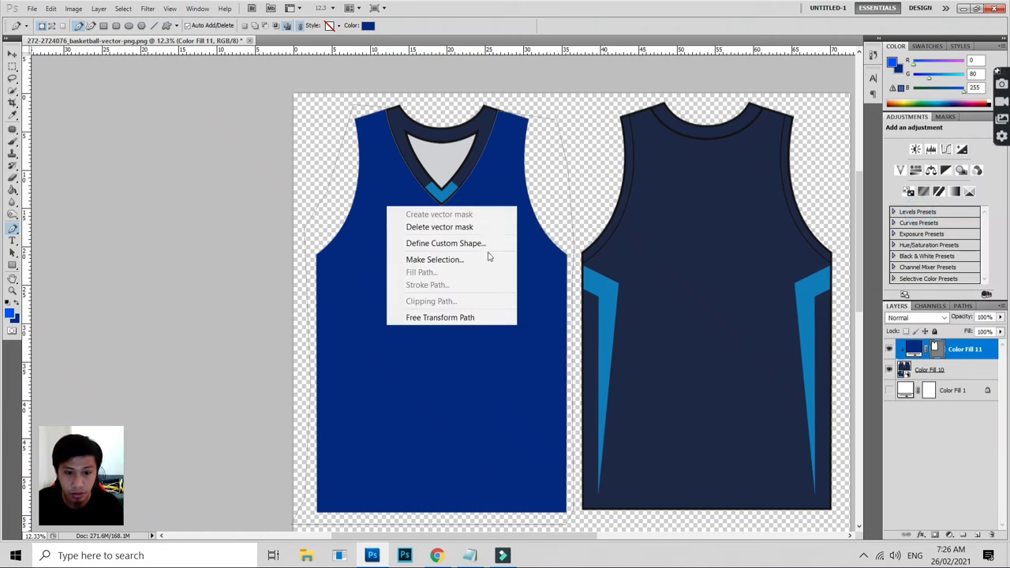
{"action": "left_click", "coordinate": [10, 58]}
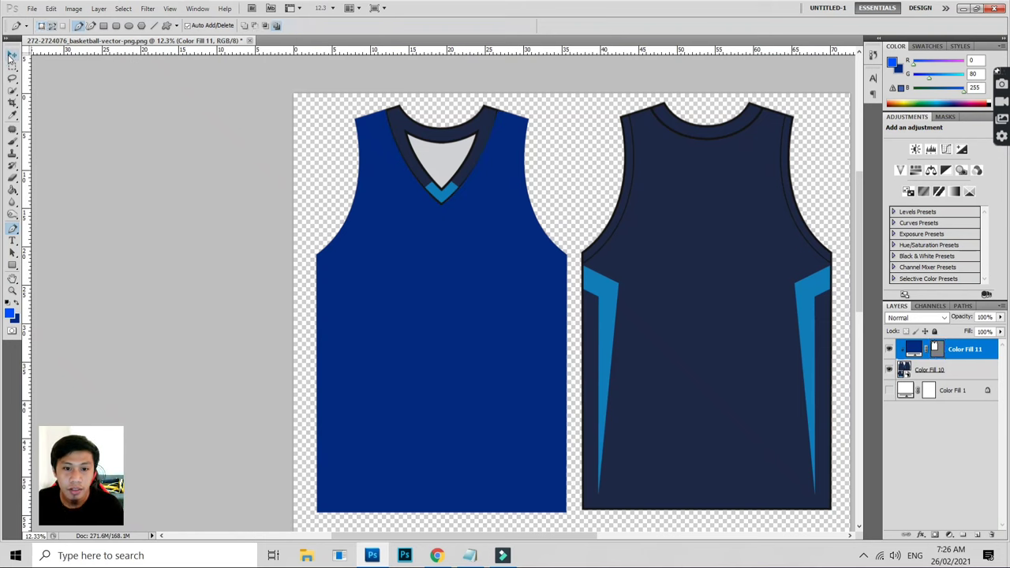
{"action": "left_click", "coordinate": [13, 53]}
- Compare the jersey with and without Color Fill 11, then leave that layer hidden
{"action": "left_click", "coordinate": [281, 108]}
{"action": "key", "text": "ctrl+0"}
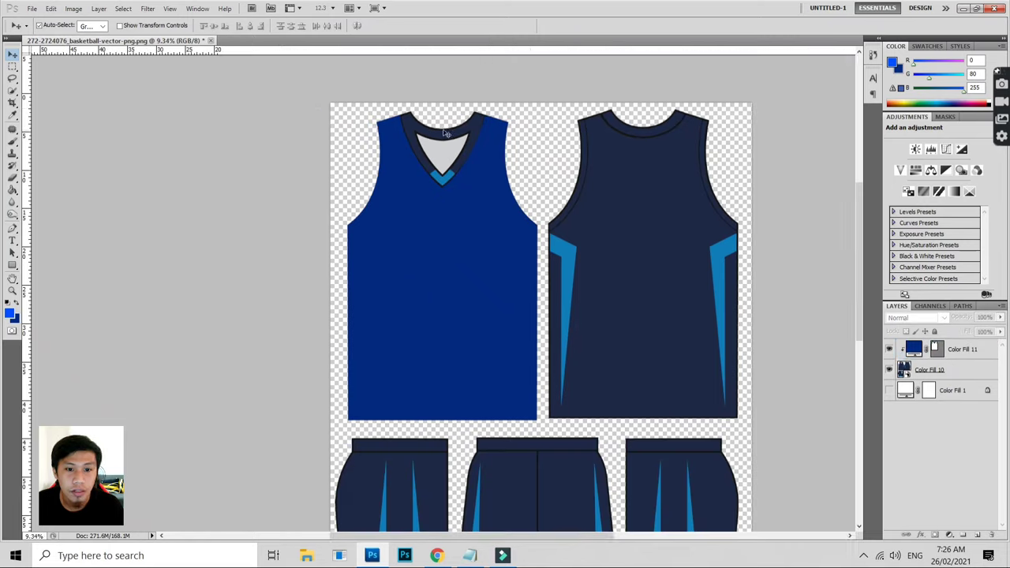
{"action": "scroll", "coordinate": [329, 134], "scroll_direction": "up", "scroll_amount": 1}
{"action": "scroll", "coordinate": [331, 150], "scroll_direction": "up", "scroll_amount": 1}
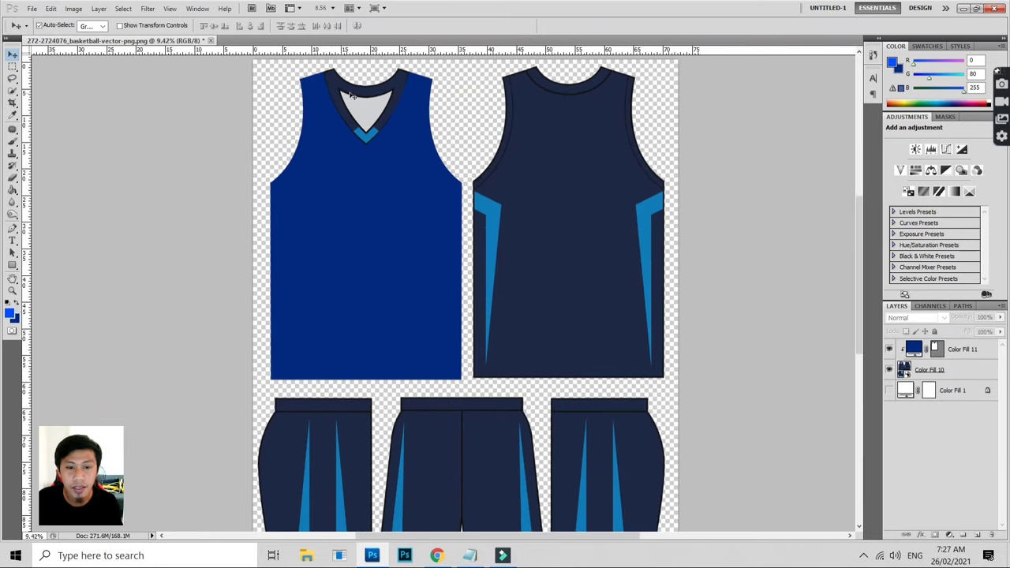
{"action": "scroll", "coordinate": [332, 166], "scroll_direction": "up", "scroll_amount": 1}
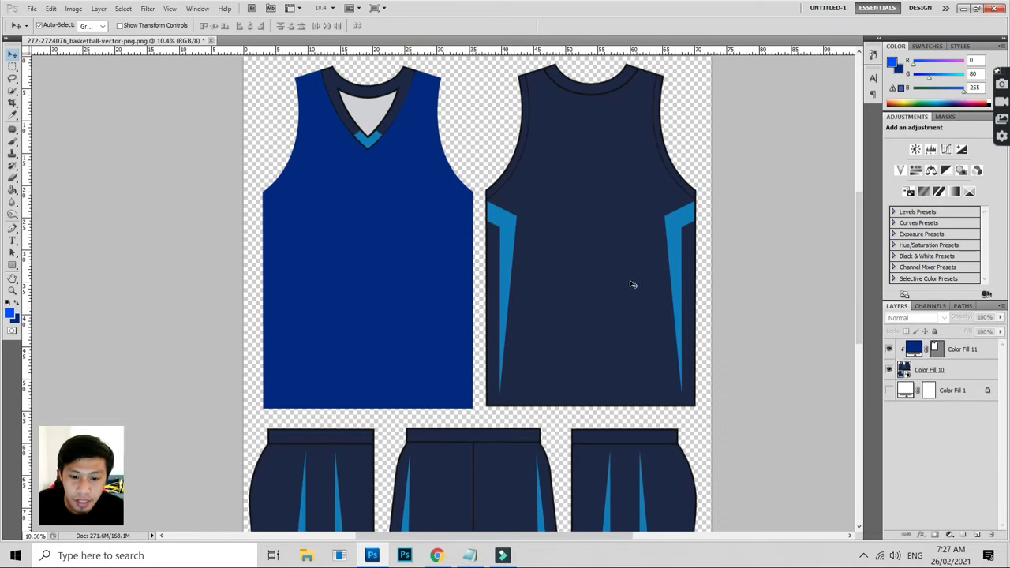
{"action": "left_click", "coordinate": [888, 350]}
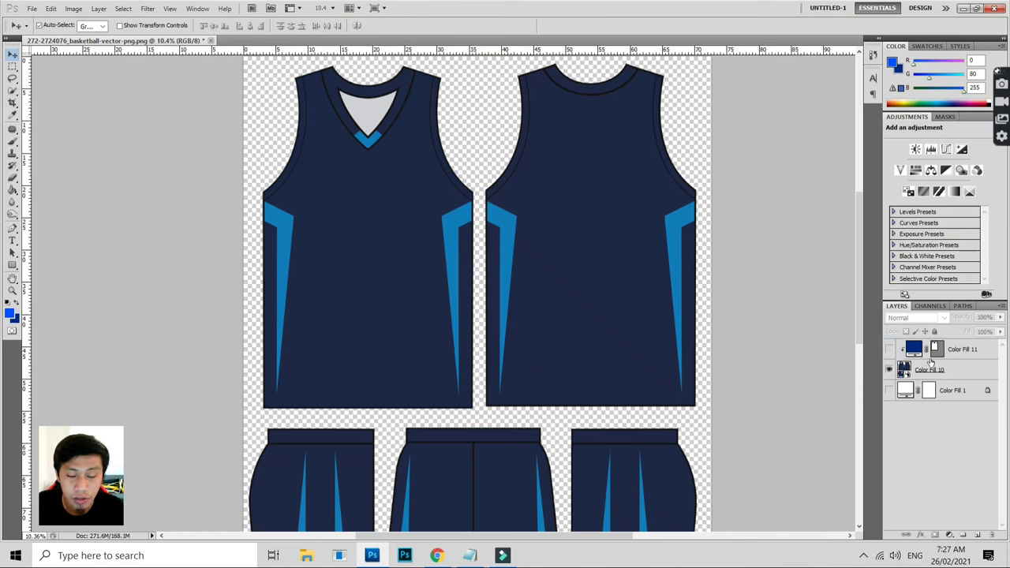
{"action": "left_click", "coordinate": [889, 350]}
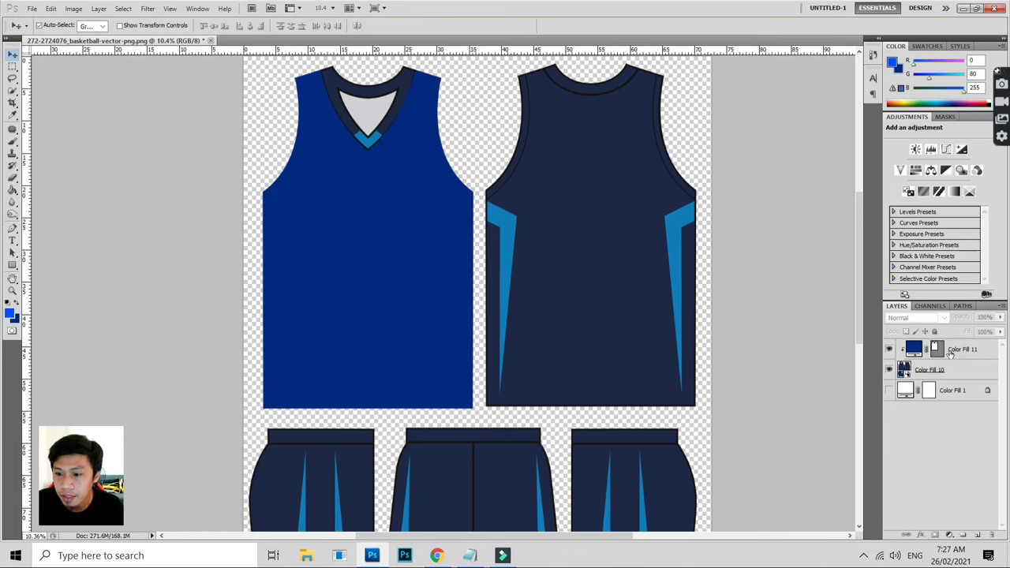
{"action": "left_click", "coordinate": [935, 352]}
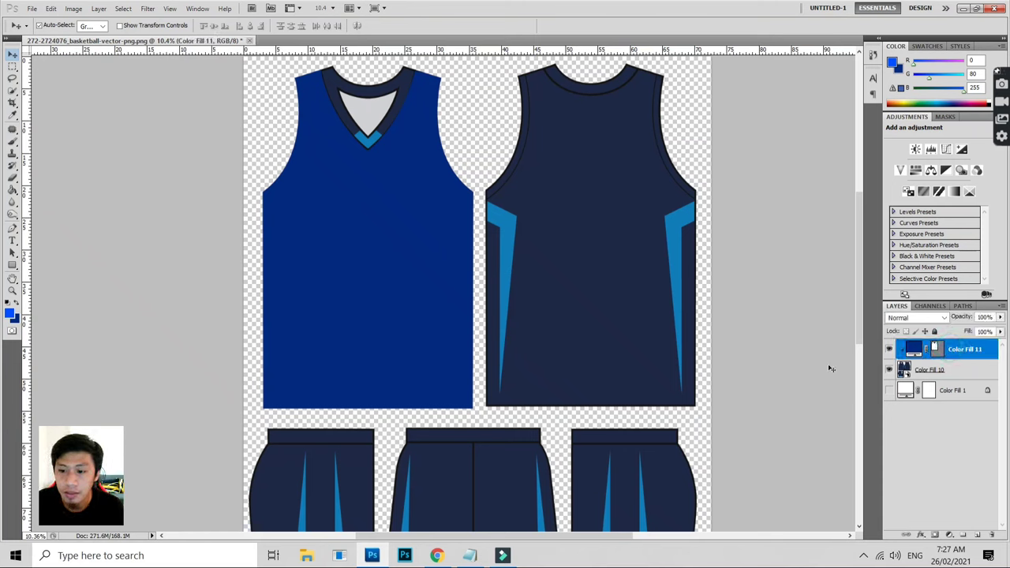
{"action": "left_click", "coordinate": [889, 351]}
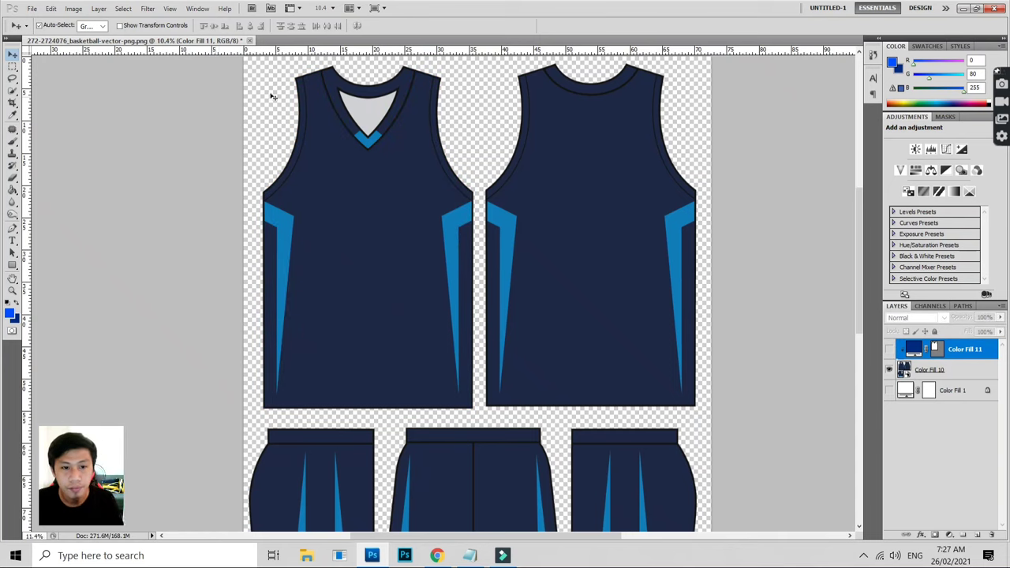
- Draw the strip's outer edge from the shoulder corner down, curved onto the left armhole
{"action": "scroll", "coordinate": [273, 94], "scroll_direction": "up", "scroll_amount": 1}
{"action": "scroll", "coordinate": [279, 95], "scroll_direction": "up", "scroll_amount": 1}
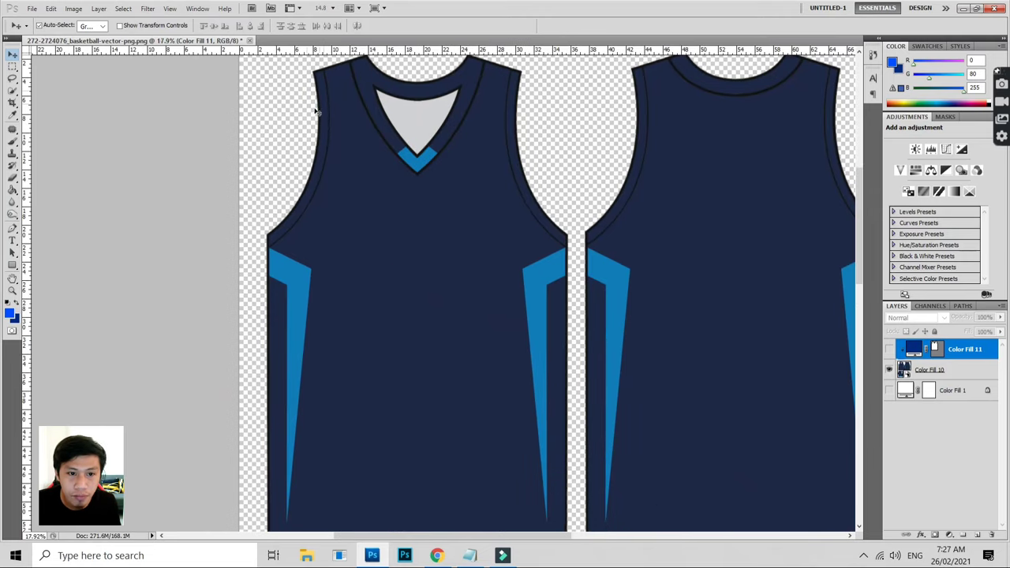
{"action": "scroll", "coordinate": [335, 147], "scroll_direction": "up", "scroll_amount": 1}
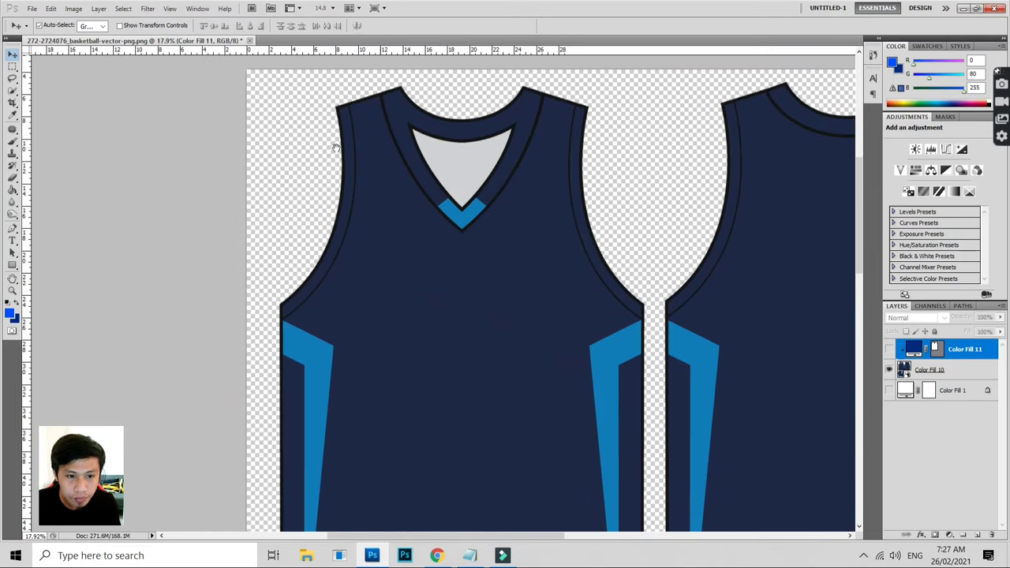
{"action": "left_click_drag", "start_coordinate": [335, 147], "coordinate": [392, 247]}
{"action": "key", "text": "p"}
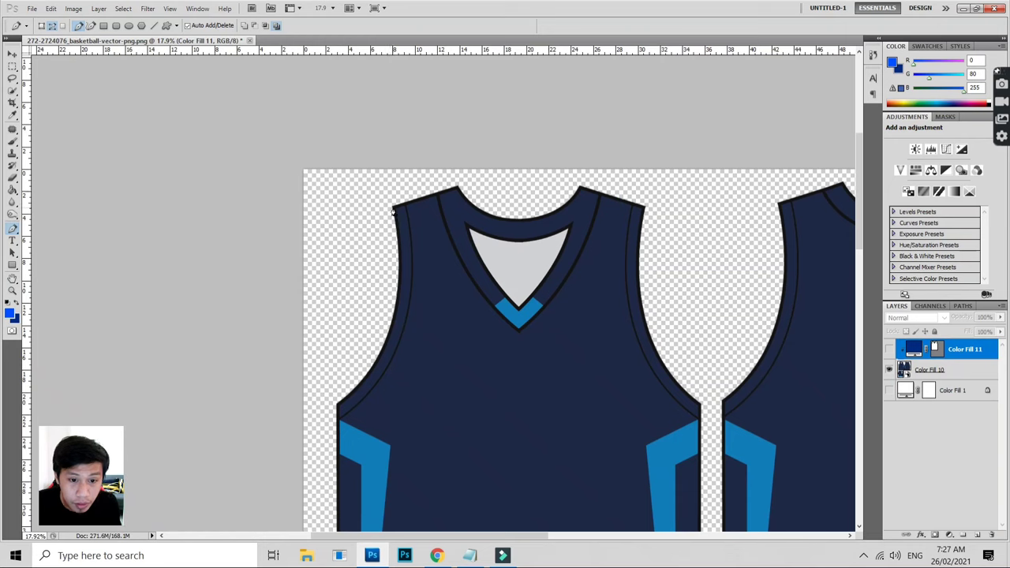
{"action": "left_click", "coordinate": [392, 206]}
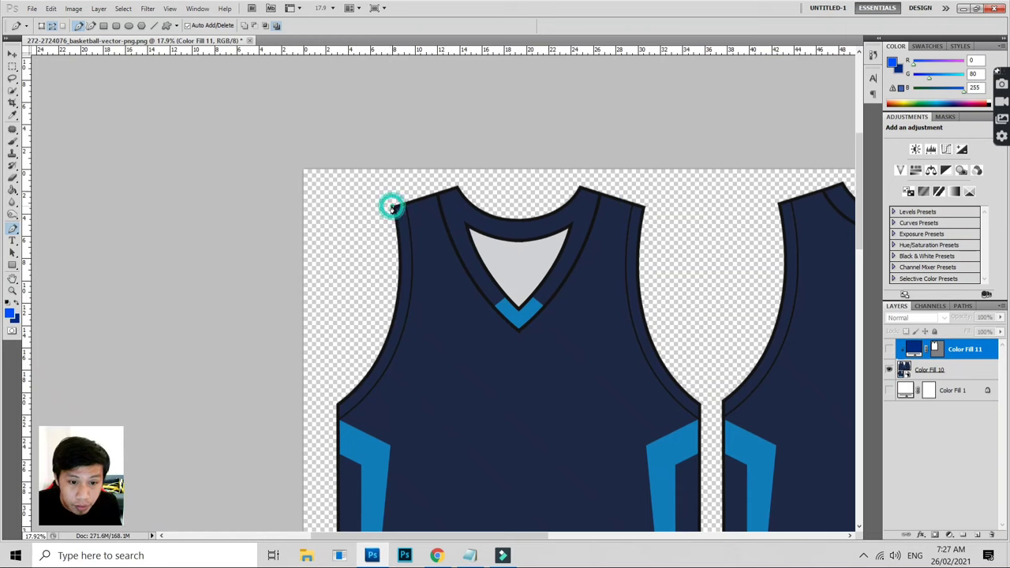
{"action": "left_click", "coordinate": [337, 408]}
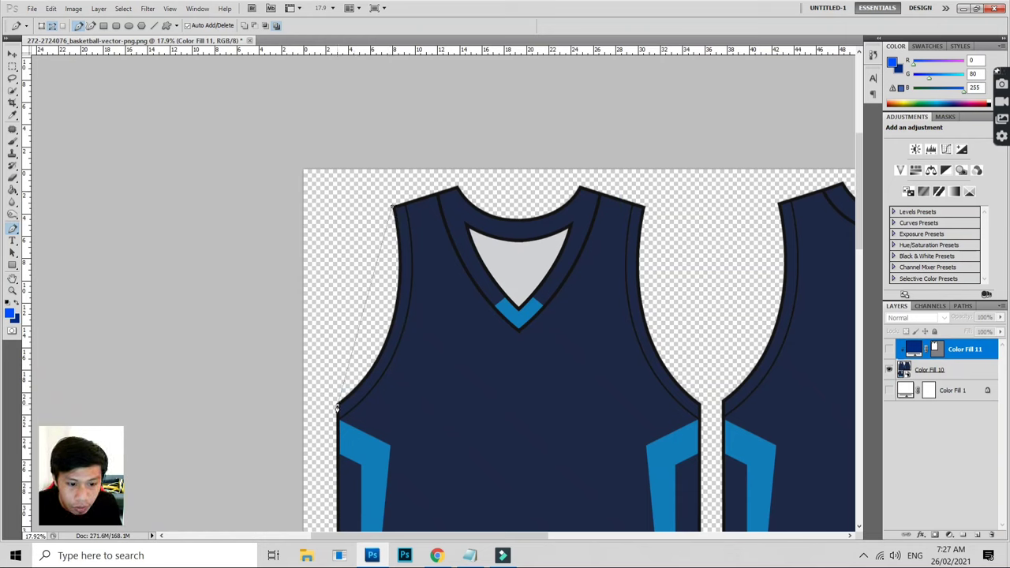
{"action": "left_click", "coordinate": [364, 309]}
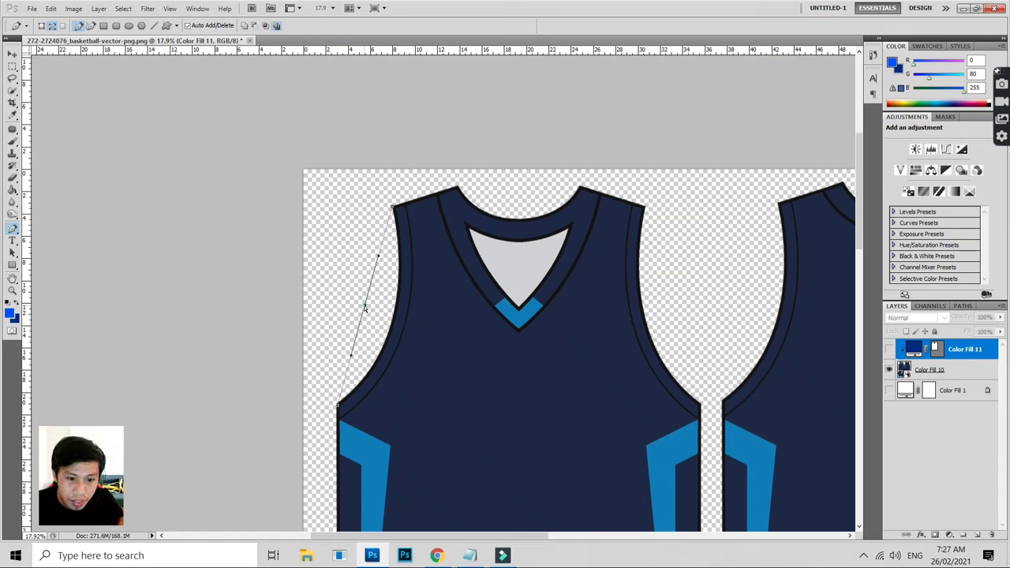
{"action": "mouse_move", "coordinate": [365, 308]}
{"action": "left_mouse_down"}
{"action": "mouse_move", "coordinate": [388, 334]}
{"action": "mouse_move", "coordinate": [391, 324]}
{"action": "left_mouse_up"}
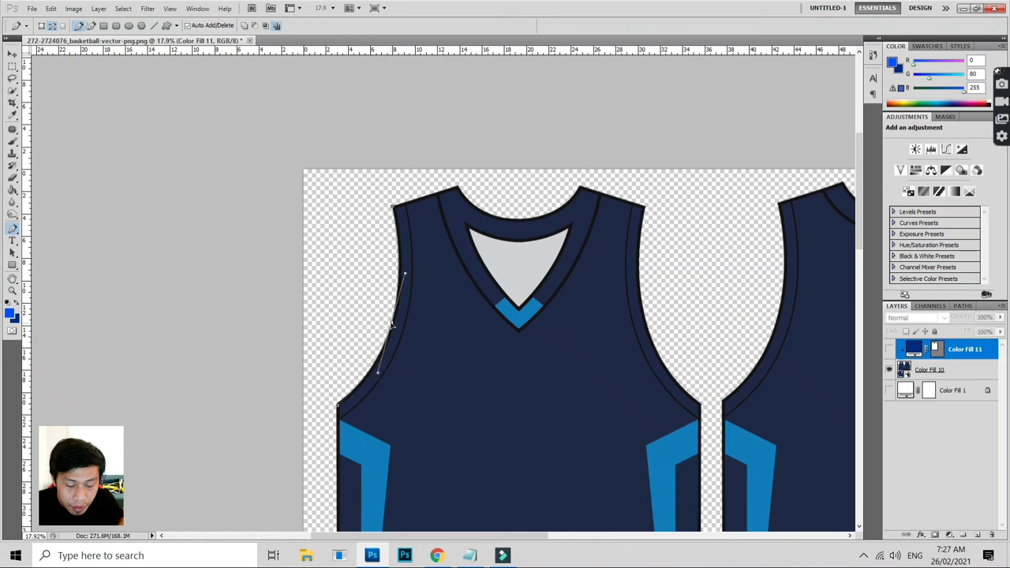
{"action": "left_click_drag", "start_coordinate": [390, 325], "coordinate": [392, 329]}
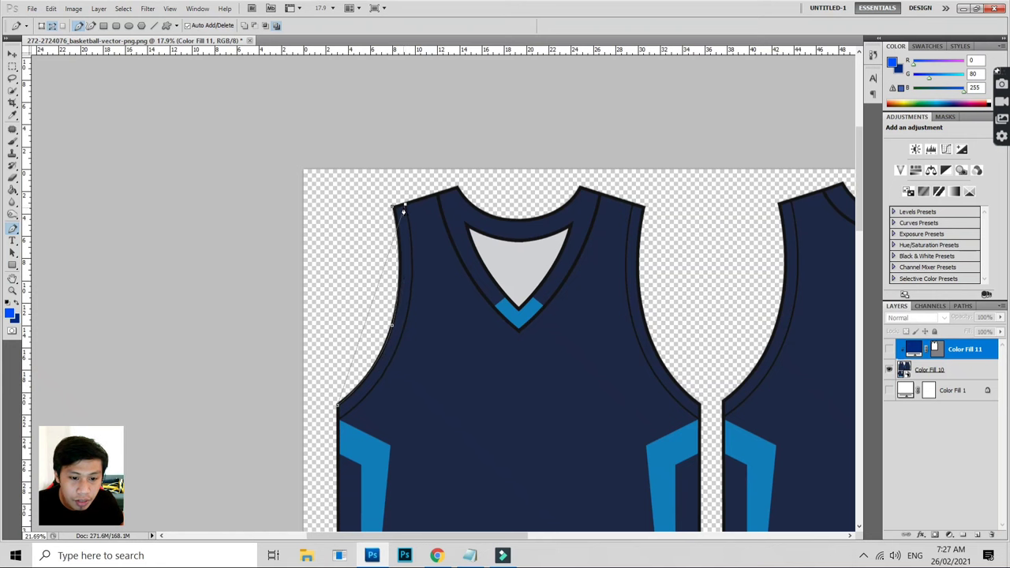
- Draw the strip's curved inner edge back up to the shoulder and close the outline
{"action": "scroll", "coordinate": [399, 207], "scroll_direction": "up", "scroll_amount": 1}
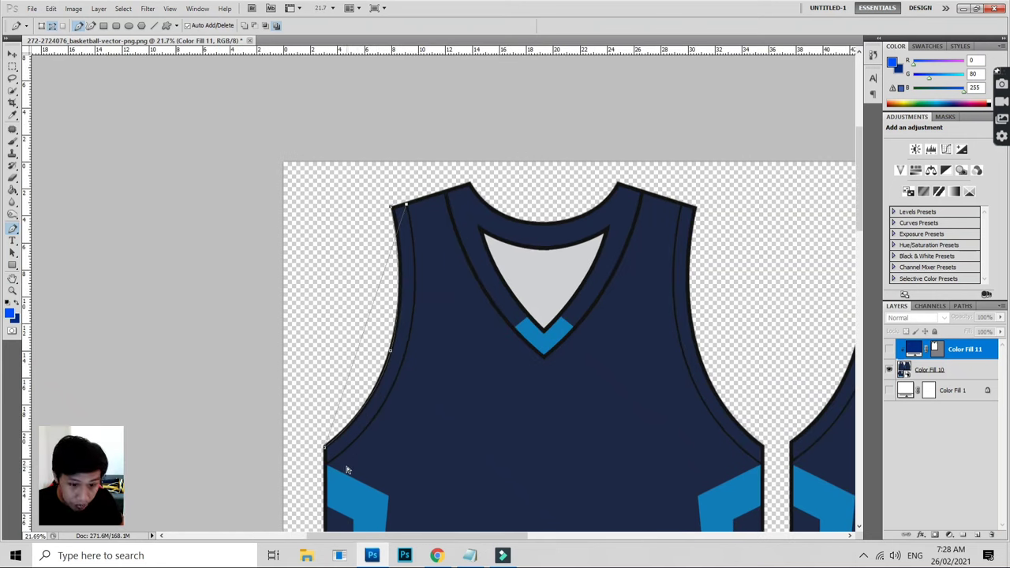
{"action": "left_click", "coordinate": [325, 466]}
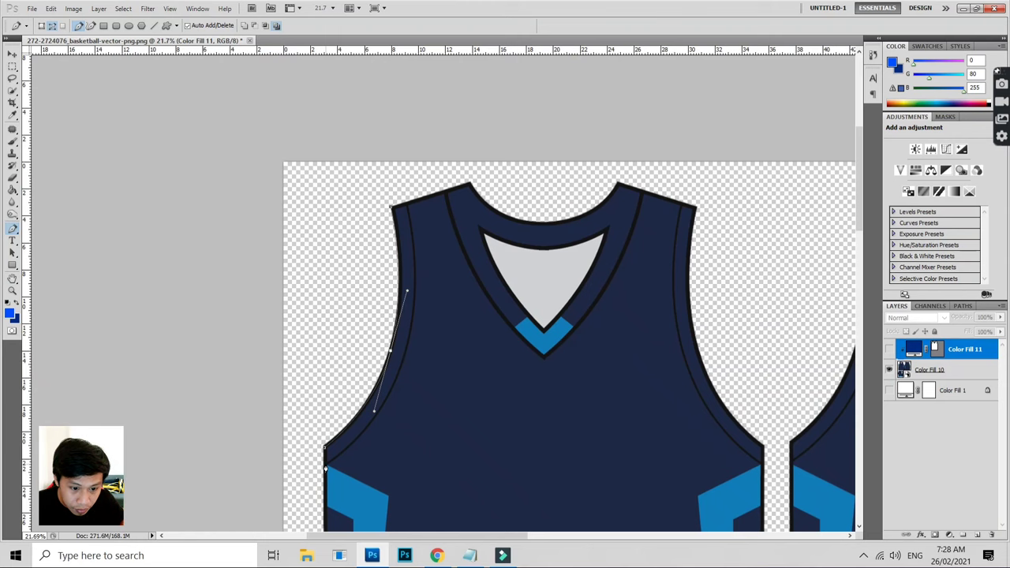
{"action": "left_click", "coordinate": [371, 354], "text": "ctrl"}
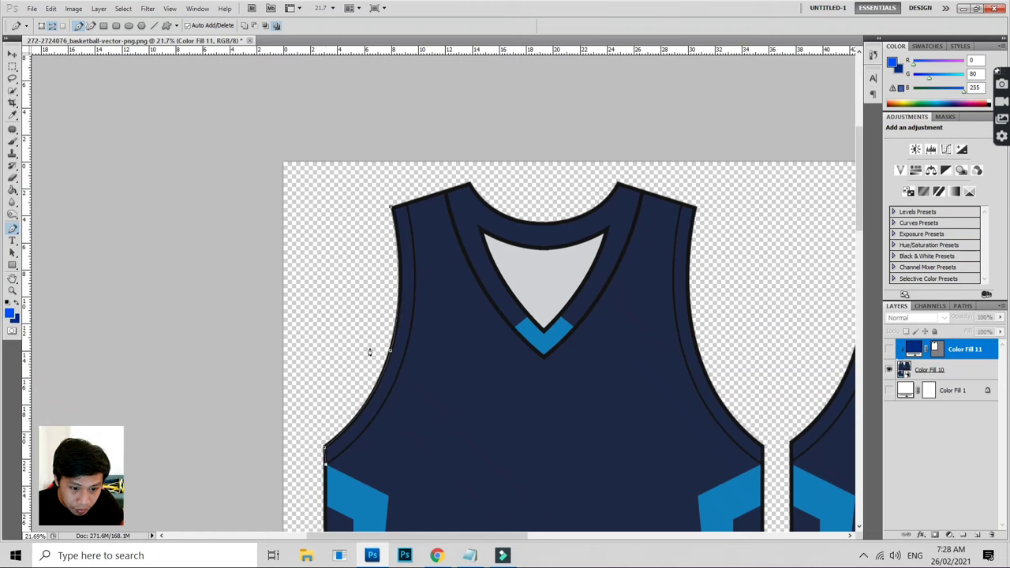
{"action": "left_click", "coordinate": [406, 207]}
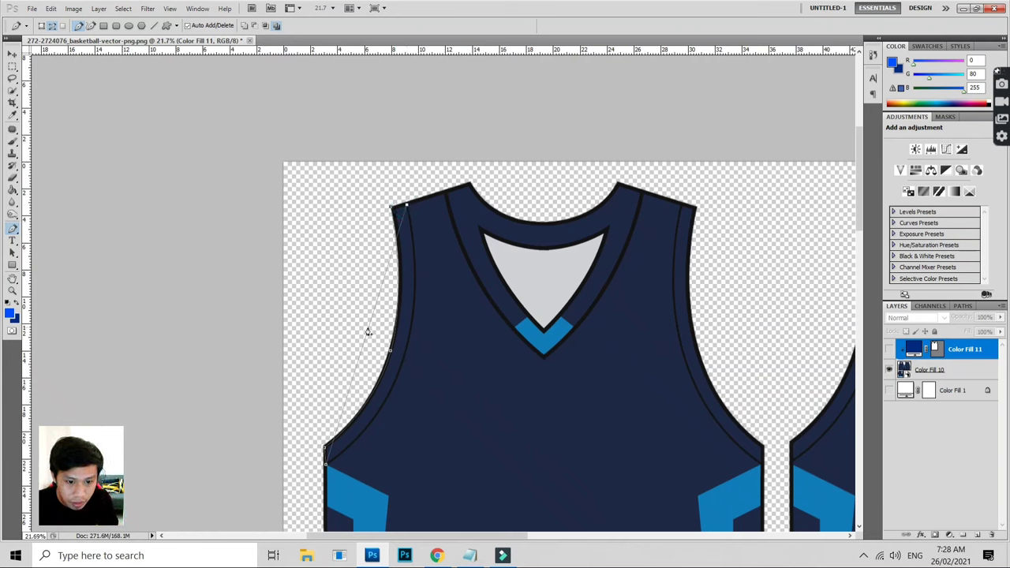
{"action": "left_click_drag", "start_coordinate": [367, 331], "coordinate": [406, 354]}
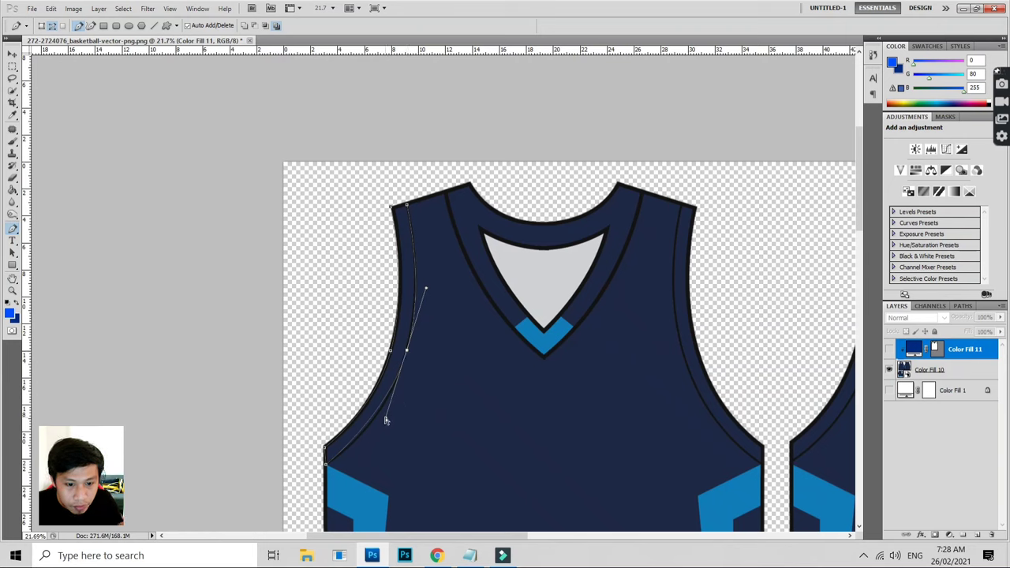
{"action": "left_click_drag", "start_coordinate": [385, 421], "coordinate": [388, 423]}
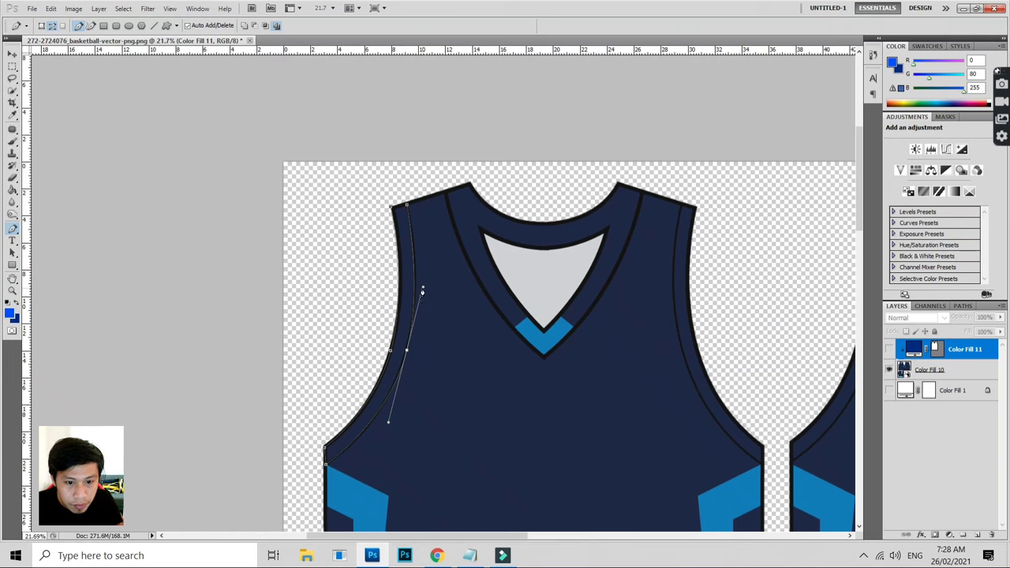
{"action": "left_click_drag", "start_coordinate": [423, 289], "coordinate": [424, 287]}
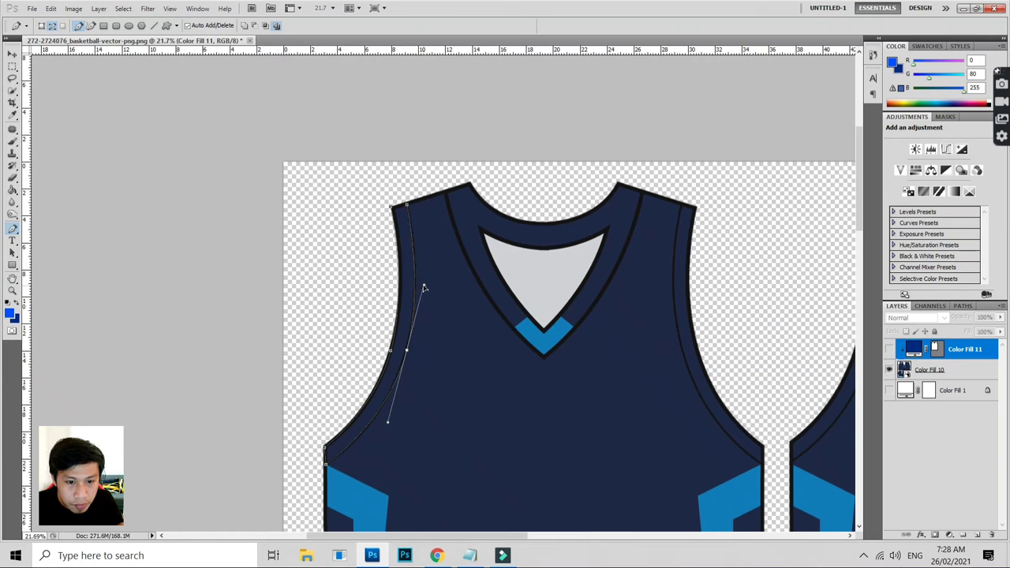
{"action": "left_click", "coordinate": [391, 209]}
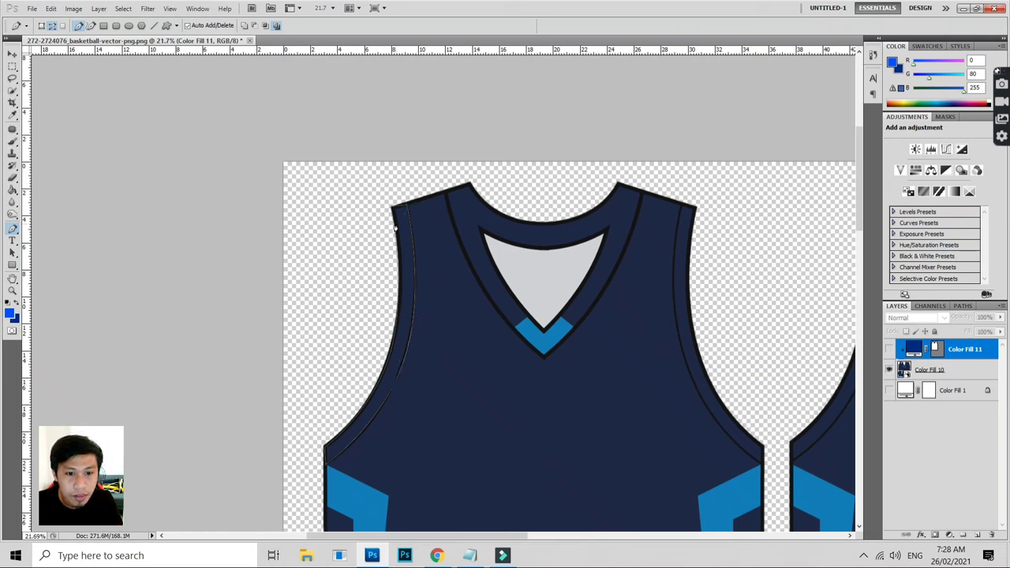
- Fill the strip bright blue #0050ff clipped to Color Fill 11, and show Color Fill 11 again
{"action": "left_click", "coordinate": [949, 534]}
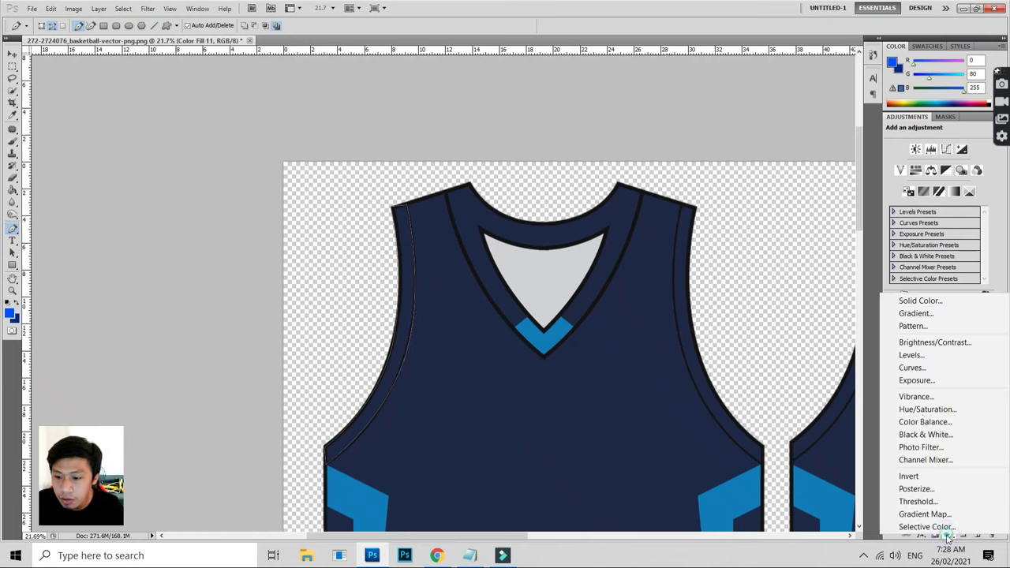
{"action": "left_click", "coordinate": [917, 310]}
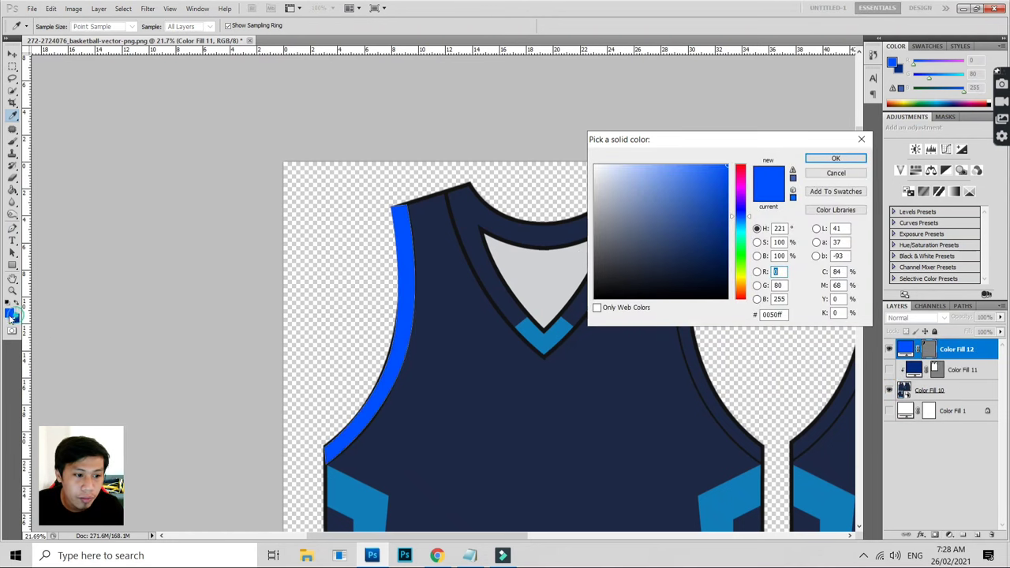
{"action": "key", "text": "Return"}
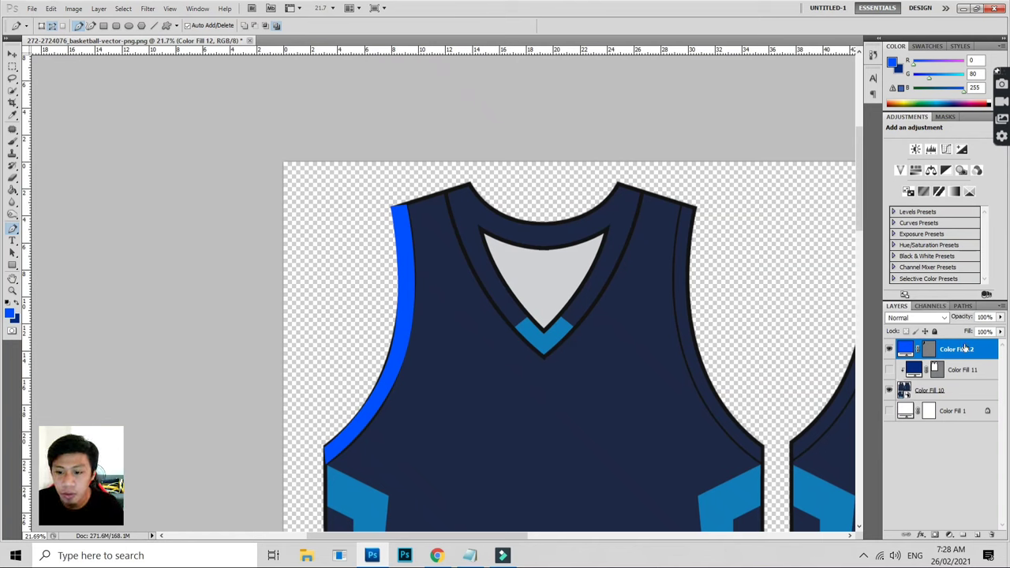
{"action": "right_click", "coordinate": [972, 359]}
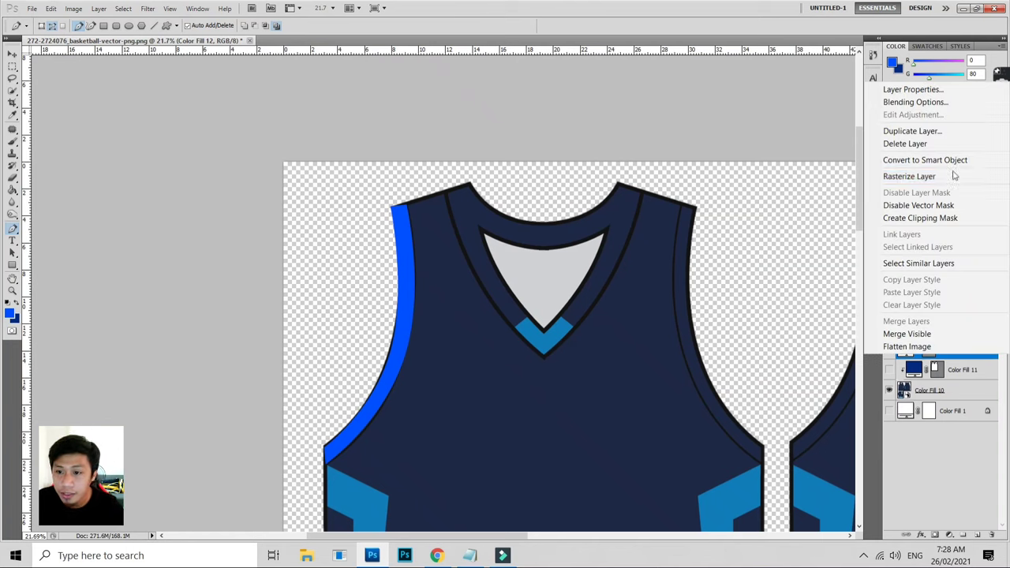
{"action": "left_click", "coordinate": [939, 220]}
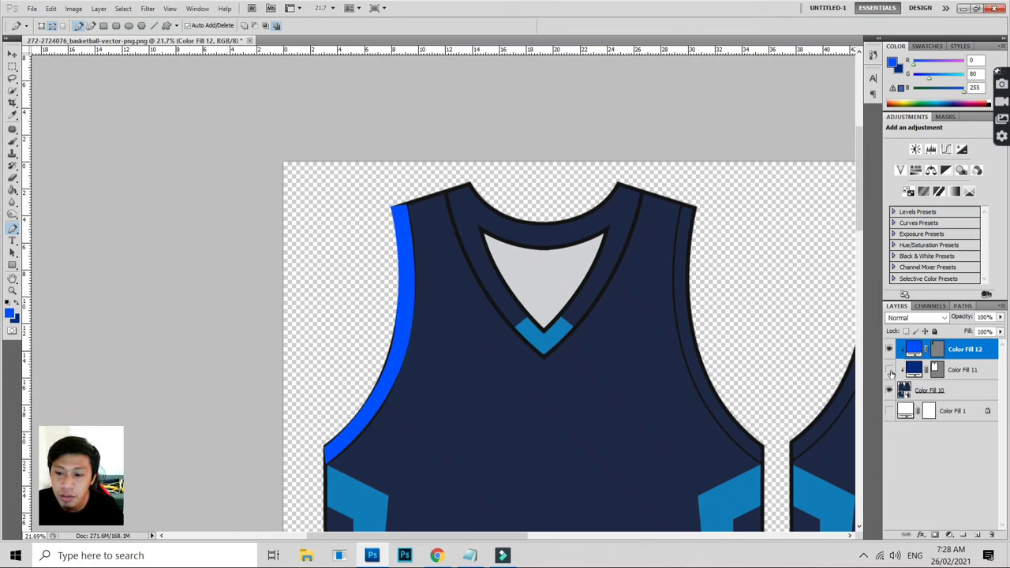
{"action": "left_click", "coordinate": [888, 370]}
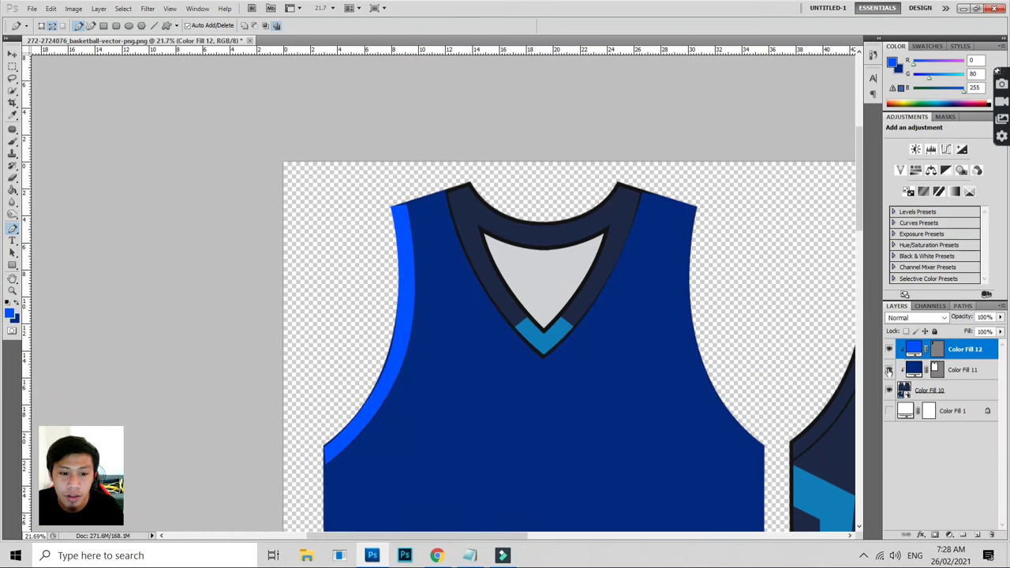
- Scale the Color Fill 12 armhole stripe to about 107%, stretching it wider and lower
{"action": "left_click", "coordinate": [12, 54]}
{"action": "key", "text": "ctrl+t"}
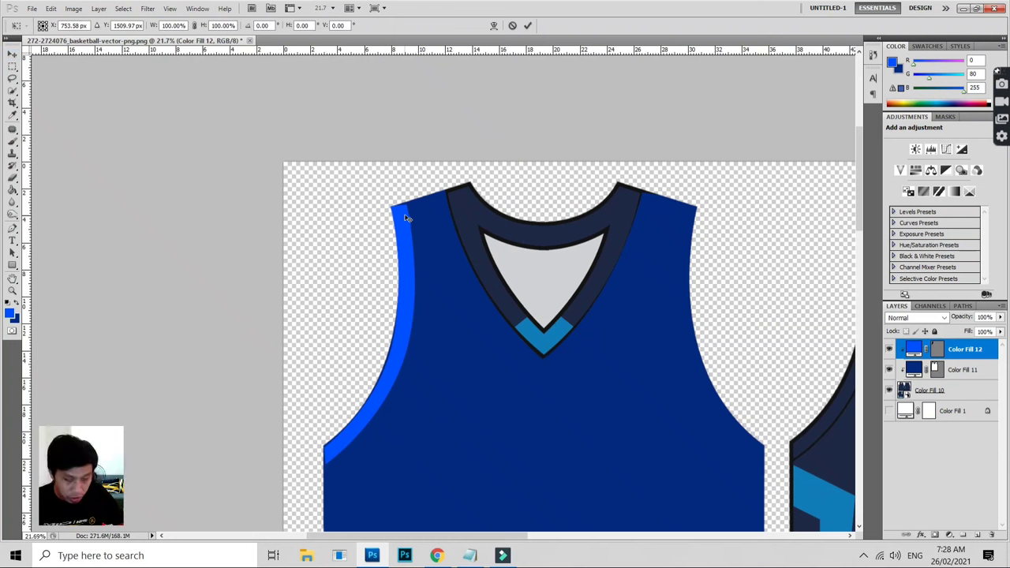
{"action": "left_click_drag", "start_coordinate": [412, 203], "coordinate": [421, 196]}
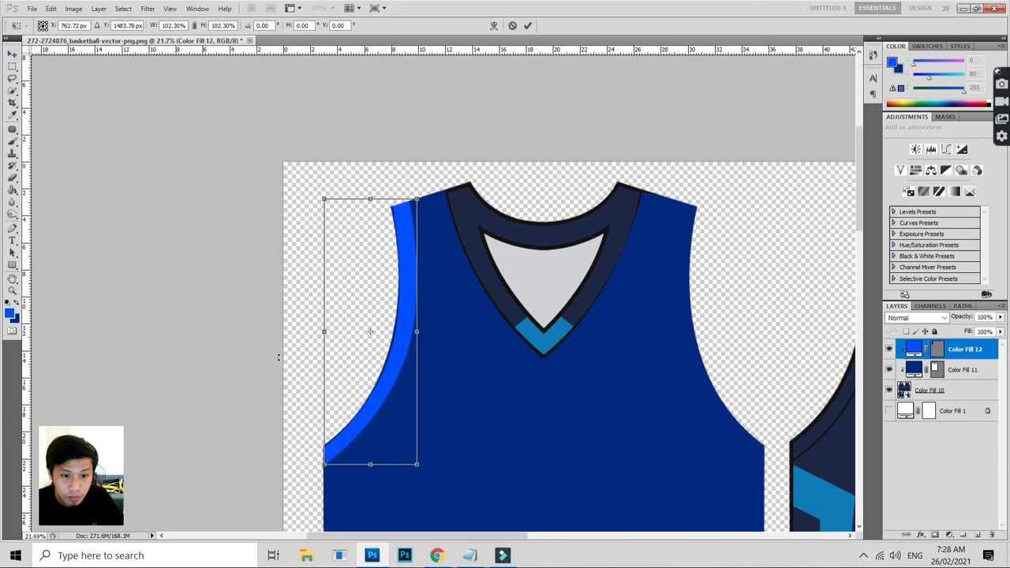
{"action": "left_click_drag", "start_coordinate": [324, 332], "coordinate": [318, 332]}
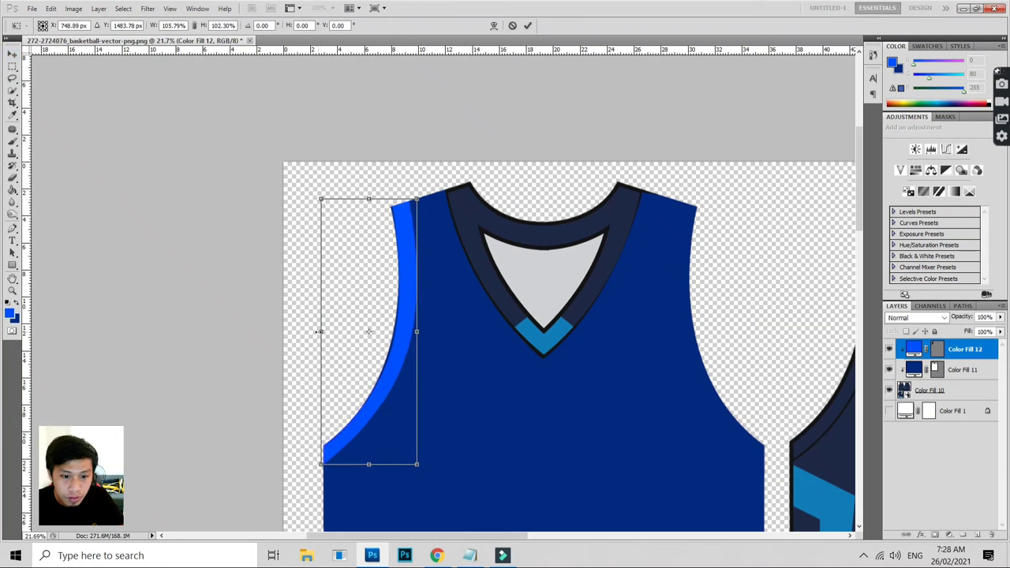
{"action": "left_click_drag", "start_coordinate": [315, 465], "coordinate": [314, 472]}
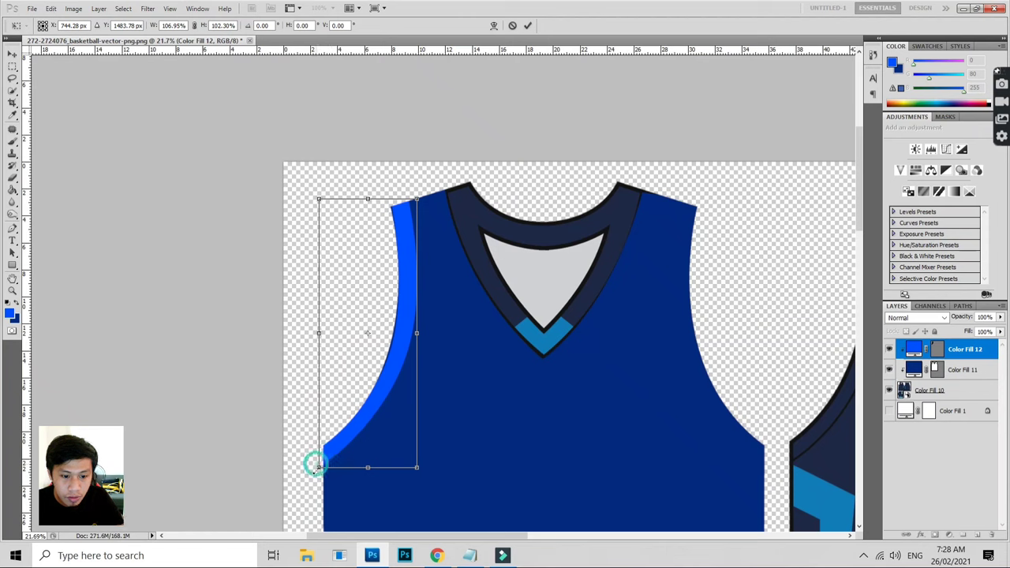
{"action": "key", "text": "Return"}
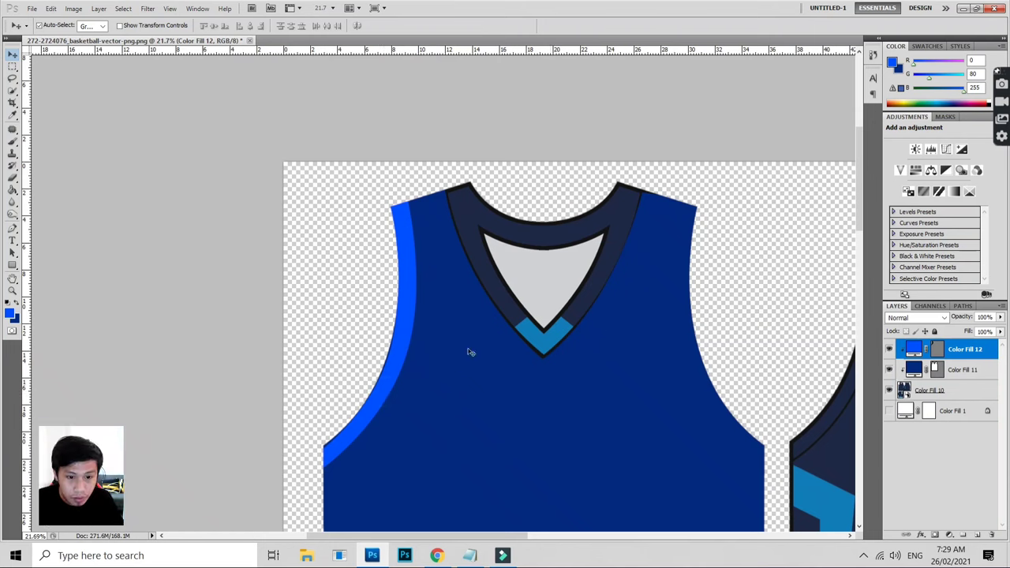
- Trace a closed Pen outline along the left armhole beside the blue stripe
{"action": "scroll", "coordinate": [398, 351], "scroll_direction": "up", "scroll_amount": 1}
{"action": "scroll", "coordinate": [398, 352], "scroll_direction": "up", "scroll_amount": 2}
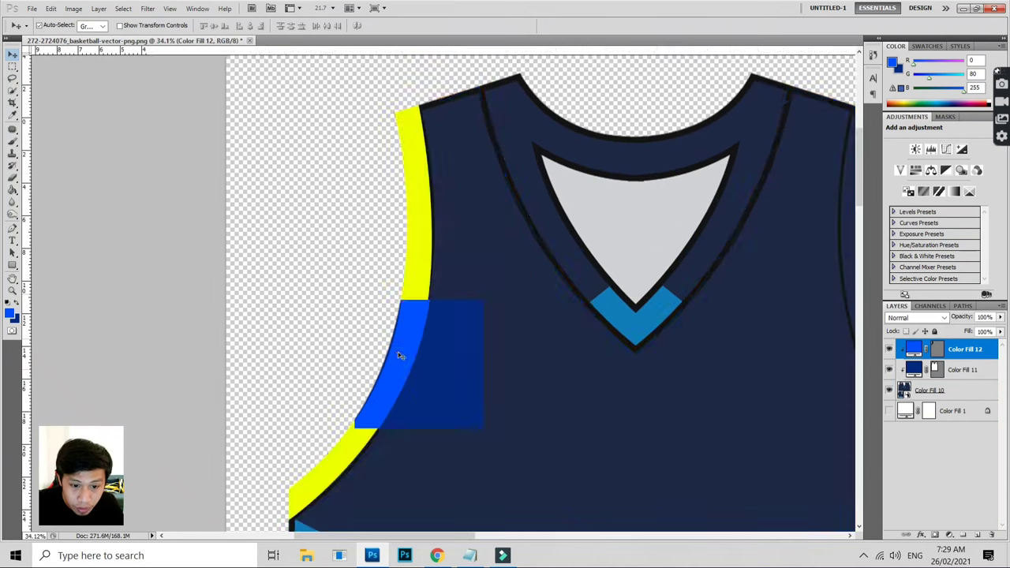
{"action": "mouse_move", "coordinate": [398, 351]}
{"action": "left_mouse_down"}
{"action": "mouse_move", "coordinate": [433, 297]}
{"action": "mouse_move", "coordinate": [435, 214]}
{"action": "left_mouse_up"}
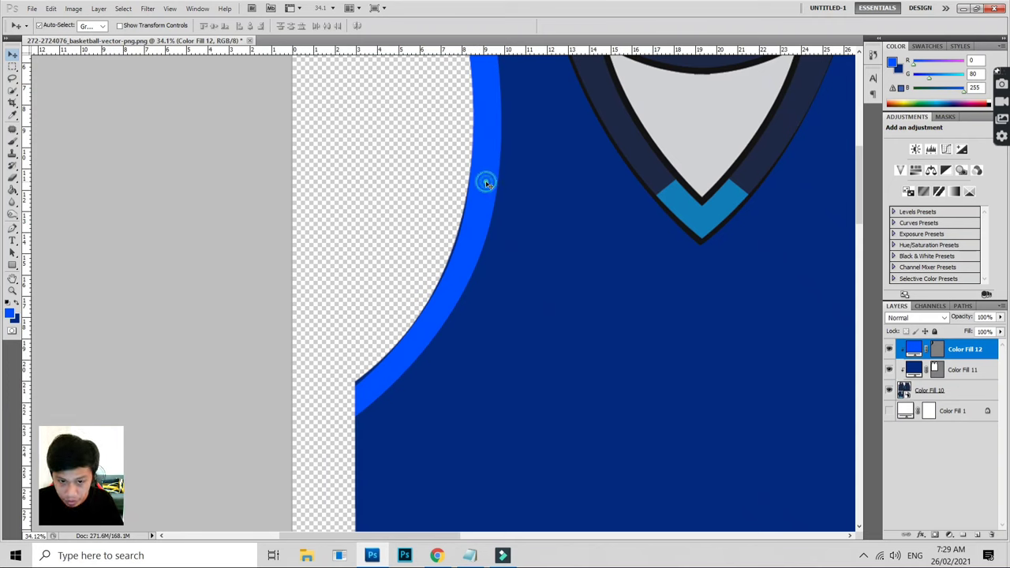
{"action": "key", "text": "p"}
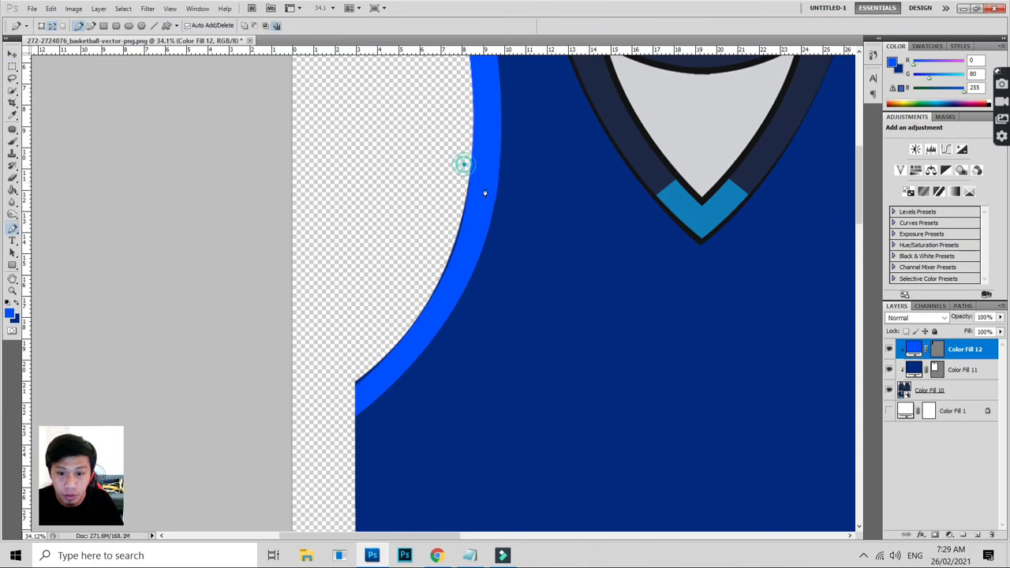
{"action": "left_click", "coordinate": [480, 203]}
{"action": "left_click", "coordinate": [442, 301]}
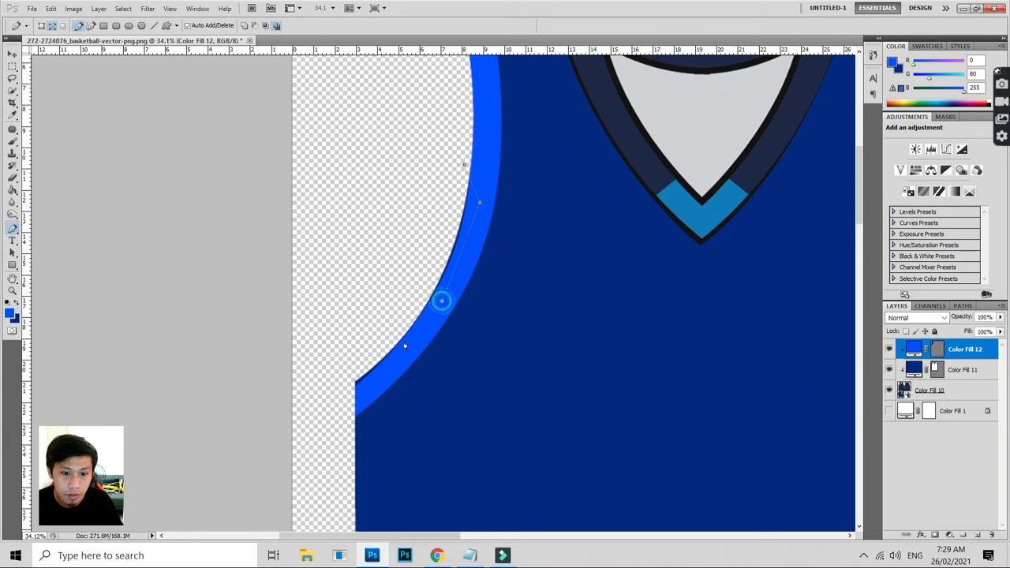
{"action": "left_click", "coordinate": [362, 393]}
{"action": "left_click", "coordinate": [340, 396]}
{"action": "left_click_drag", "start_coordinate": [341, 341], "coordinate": [396, 253]}
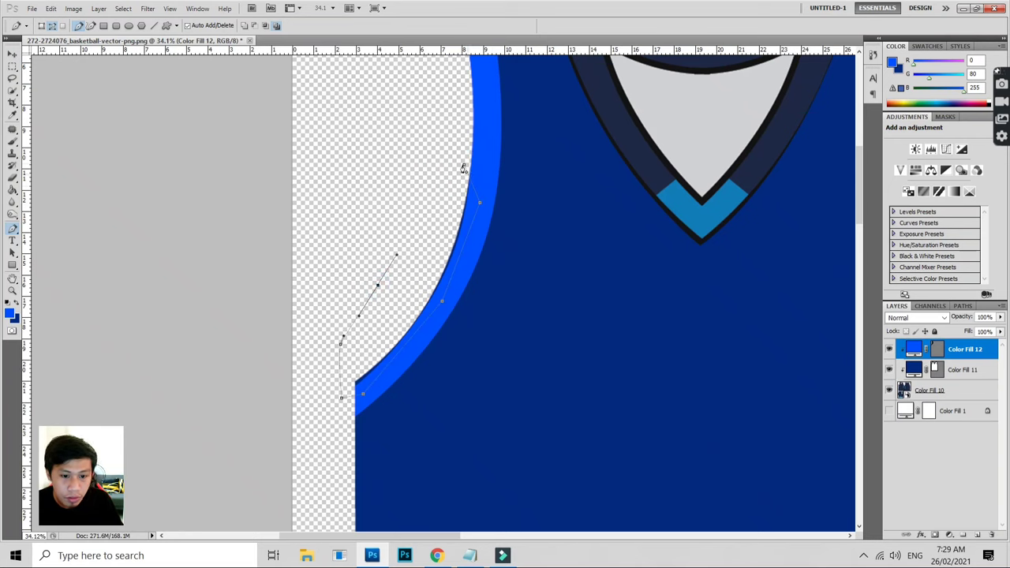
{"action": "left_click", "coordinate": [464, 166]}
{"action": "right_click", "coordinate": [455, 225]}
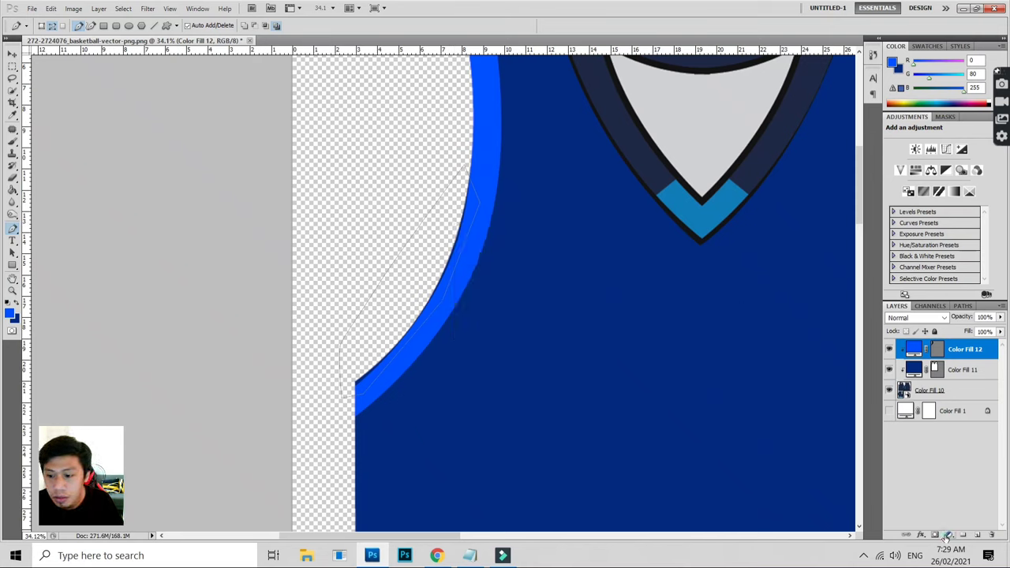
{"action": "key", "text": "Escape"}
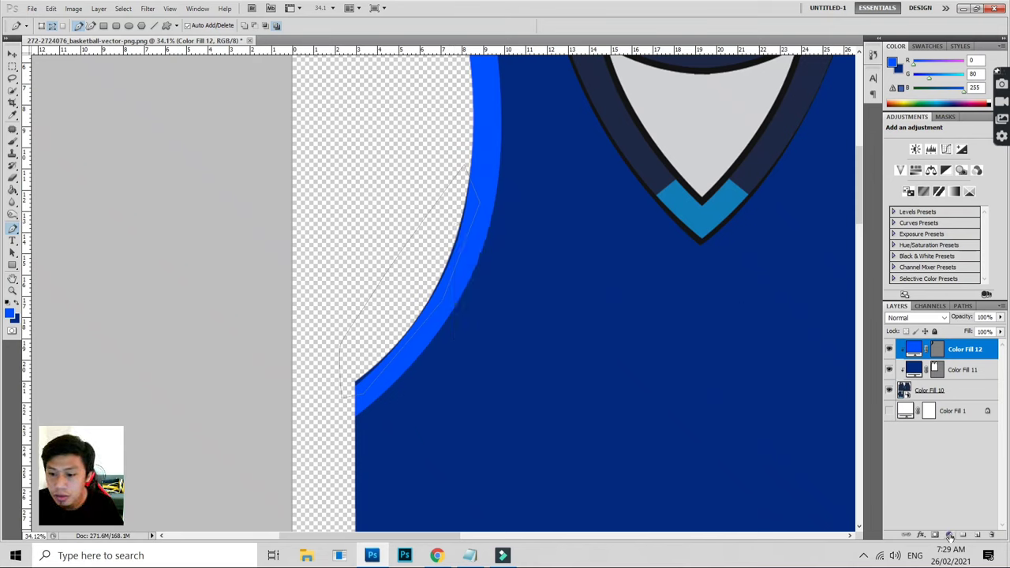
- Fill the outline with bright blue as Color Fill 13, clipped to the layer below
{"action": "left_click", "coordinate": [948, 535]}
{"action": "left_click", "coordinate": [923, 295]}
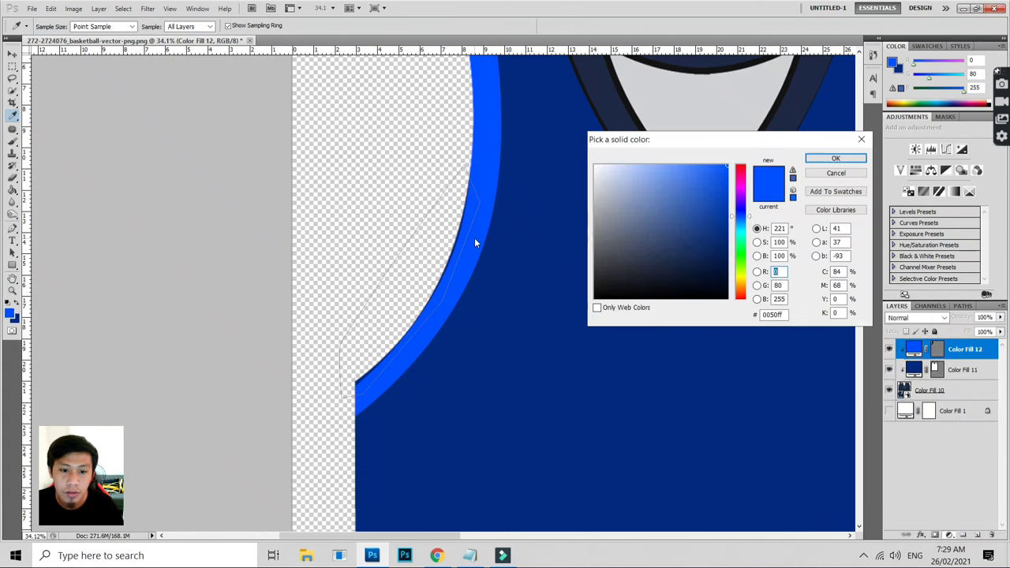
{"action": "key", "text": "Return"}
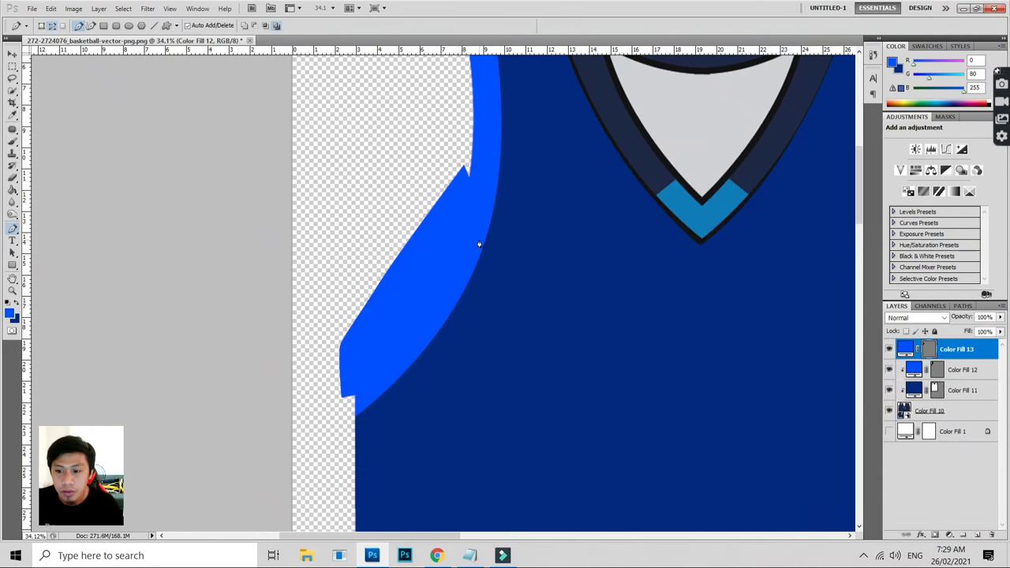
{"action": "key", "text": "ctrl+alt+g"}
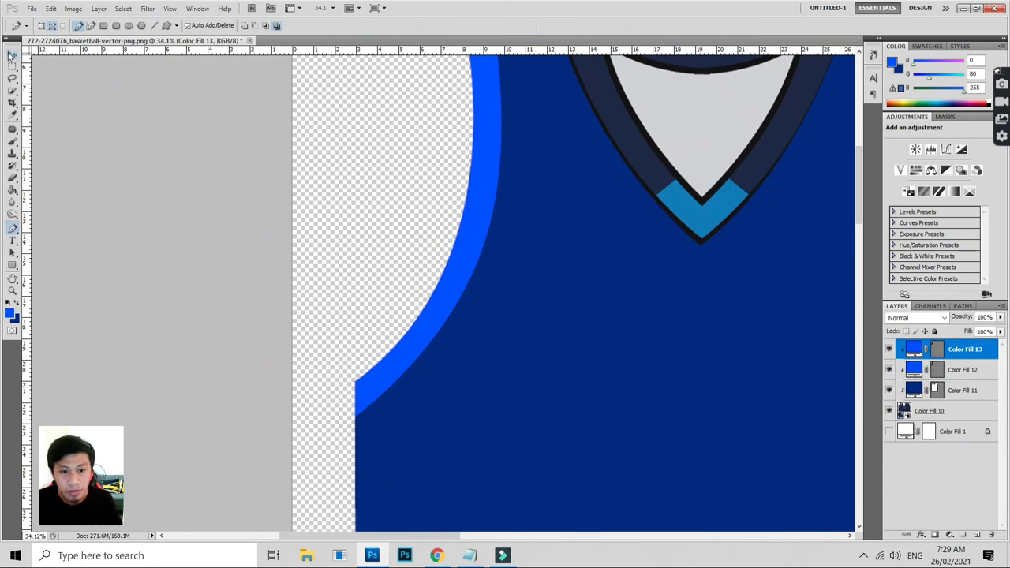
{"action": "left_click", "coordinate": [12, 54]}
- Merge Color Fill 12 and Color Fill 13 into a single trim layer
{"action": "left_click", "coordinate": [972, 369], "text": "shift"}
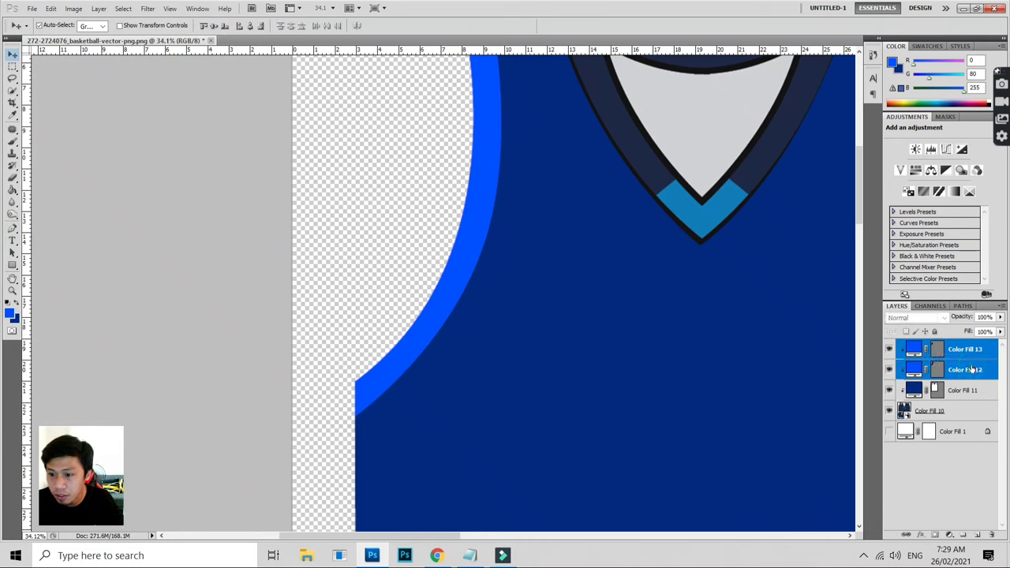
{"action": "right_click", "coordinate": [972, 368]}
{"action": "left_click", "coordinate": [952, 170]}
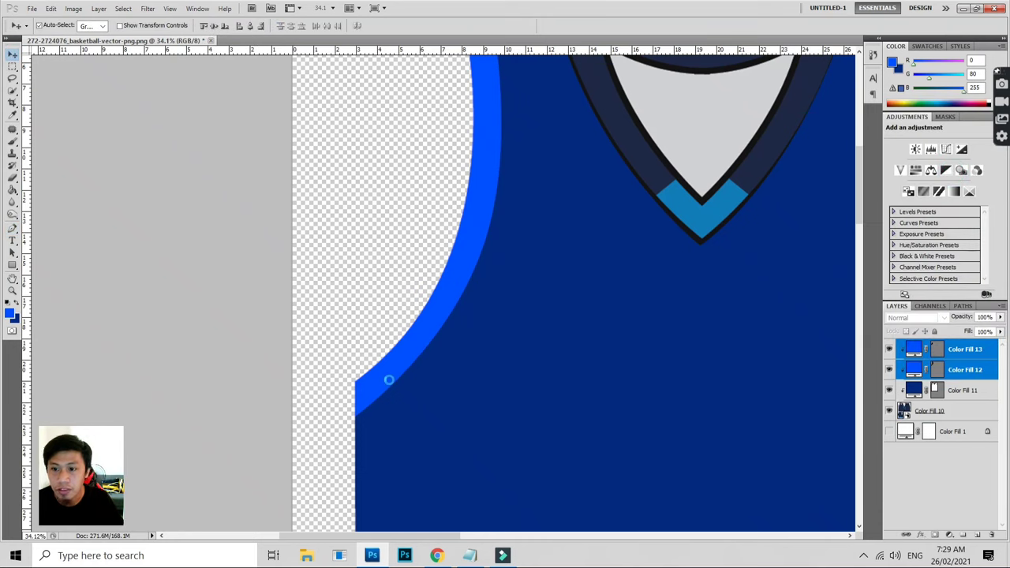
{"action": "scroll", "coordinate": [388, 379], "scroll_direction": "down", "scroll_amount": 2}
{"action": "key", "text": "ctrl+e"}
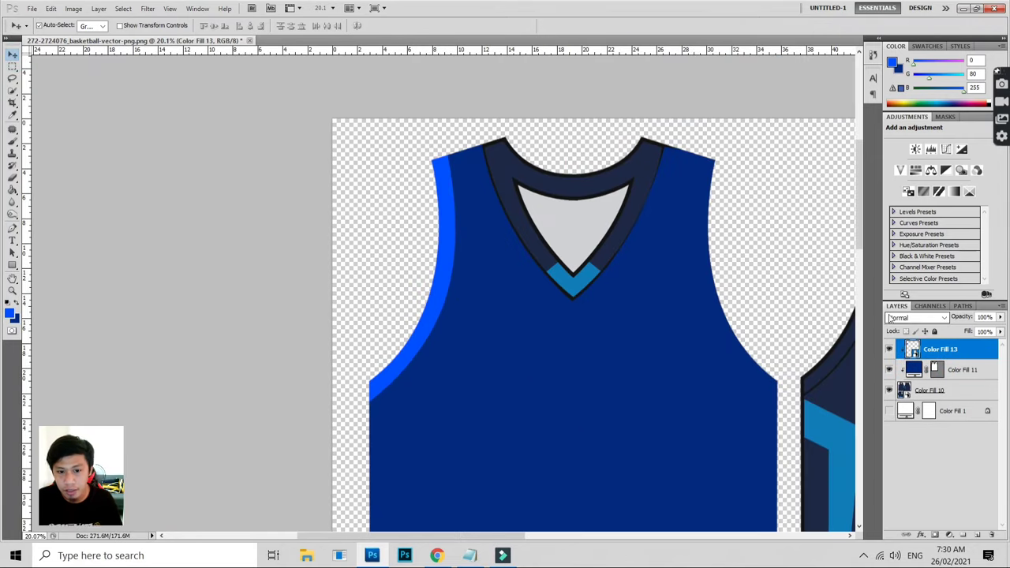
- Duplicate the merged trim layer as Color Fill 13 copy
{"action": "right_click", "coordinate": [981, 351]}
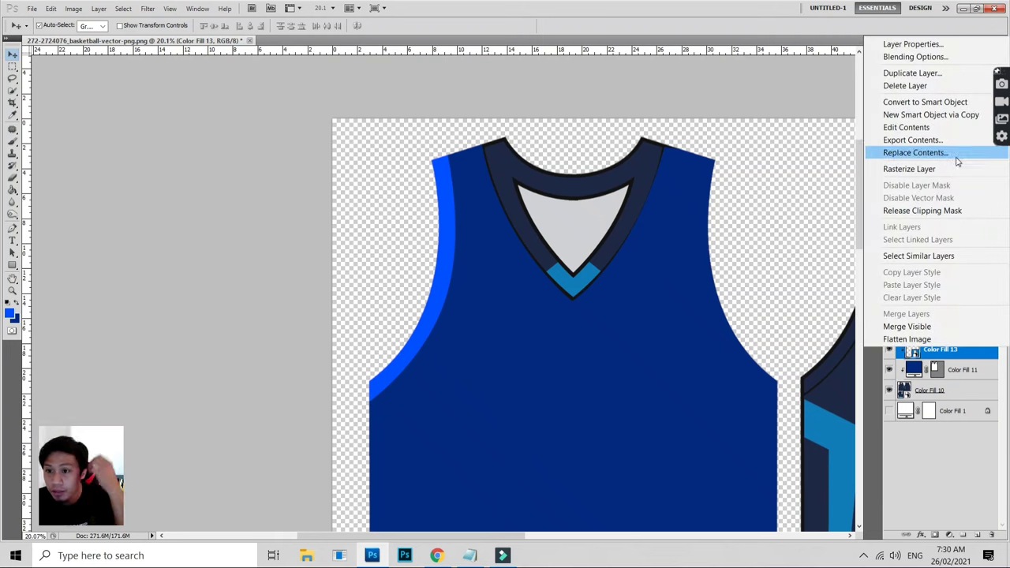
{"action": "left_click", "coordinate": [952, 77]}
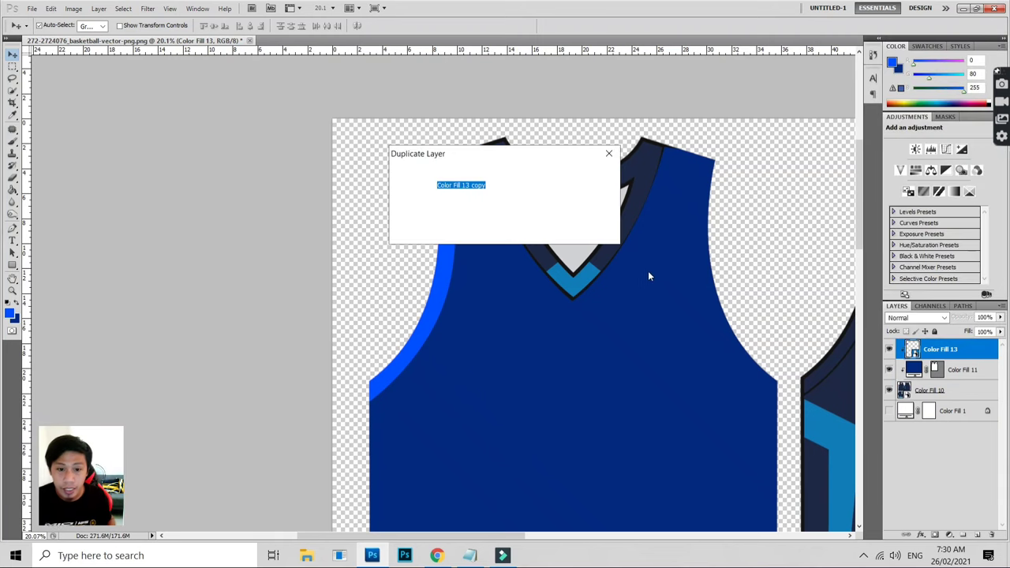
{"action": "left_click", "coordinate": [599, 173]}
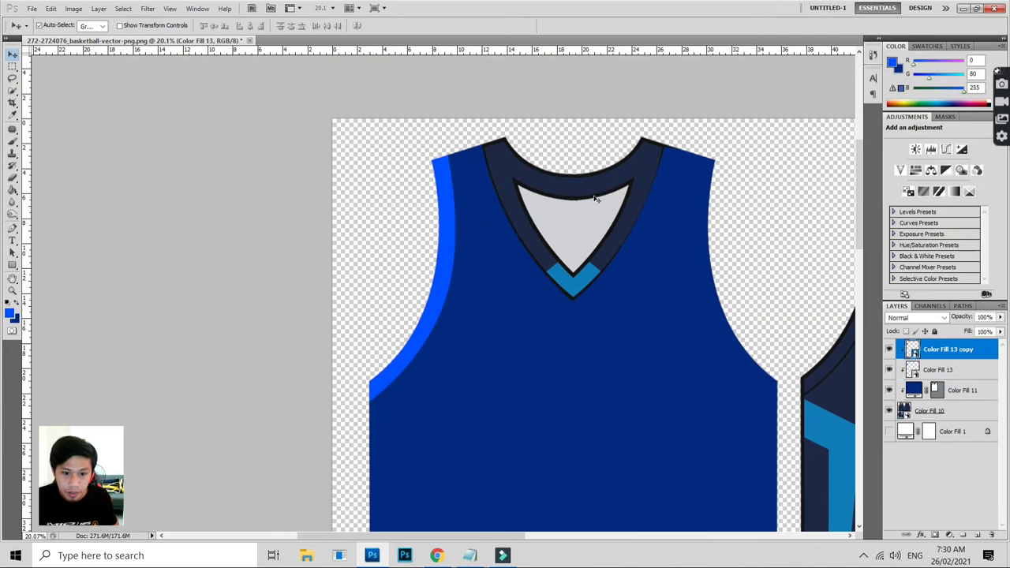
- Flip the Color Fill 13 copy horizontally and position it along the right armhole
{"action": "key", "text": "ctrl+t"}
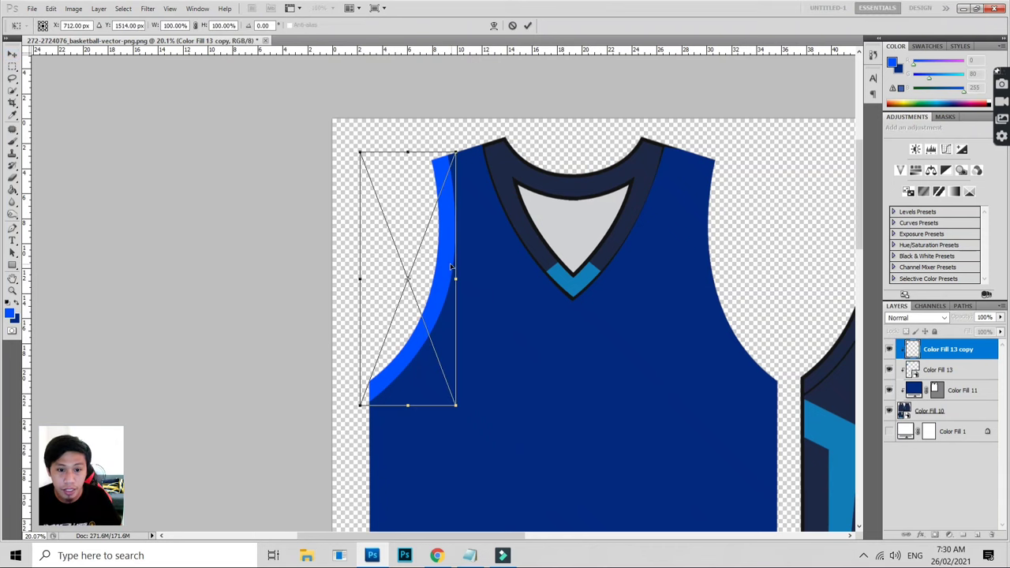
{"action": "left_click_drag", "start_coordinate": [528, 261], "coordinate": [728, 257]}
{"action": "right_click", "coordinate": [710, 270]}
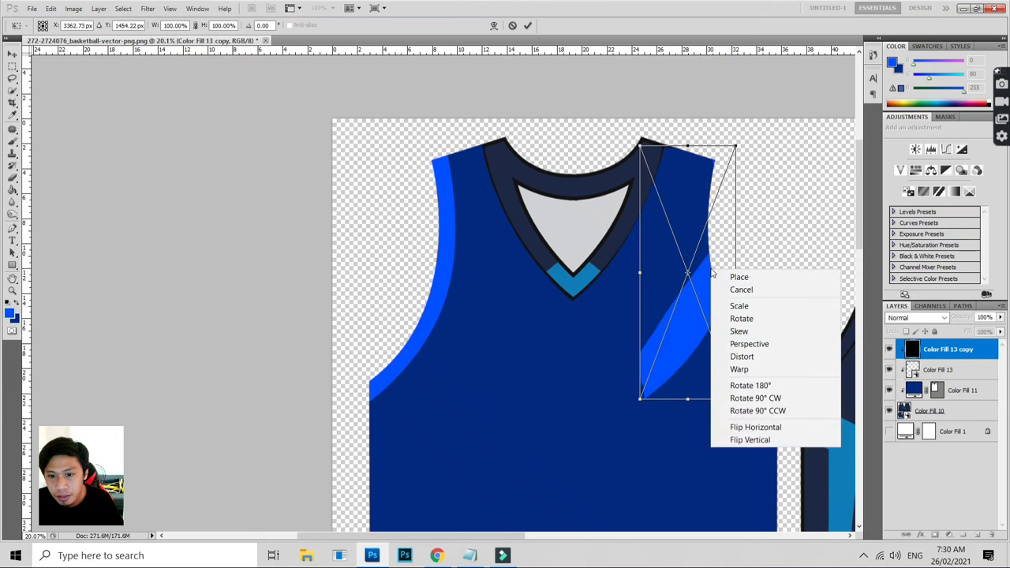
{"action": "left_click", "coordinate": [756, 428]}
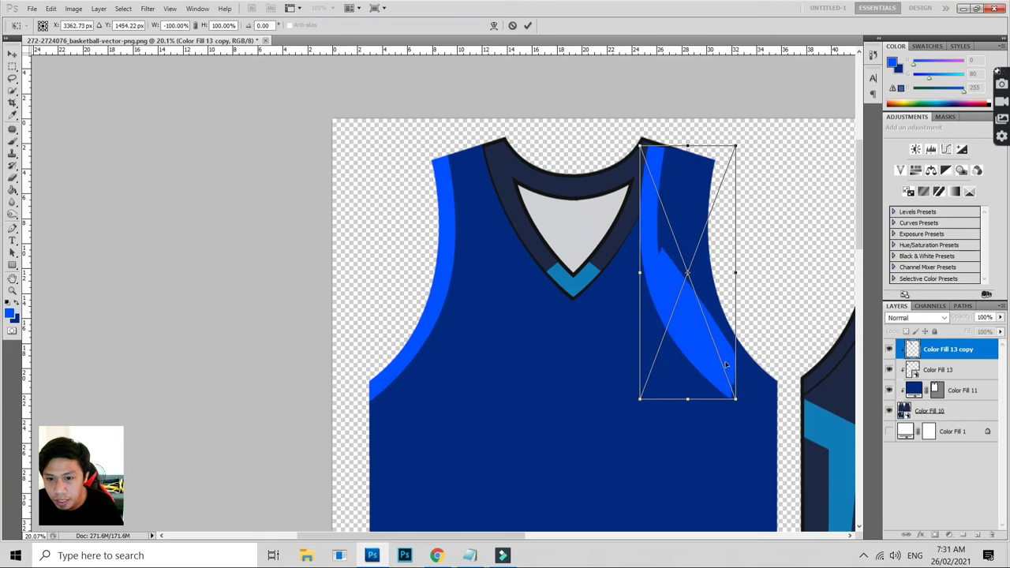
{"action": "mouse_move", "coordinate": [724, 353]}
{"action": "left_mouse_down"}
{"action": "mouse_move", "coordinate": [764, 344]}
{"action": "mouse_move", "coordinate": [769, 363]}
{"action": "left_mouse_up"}
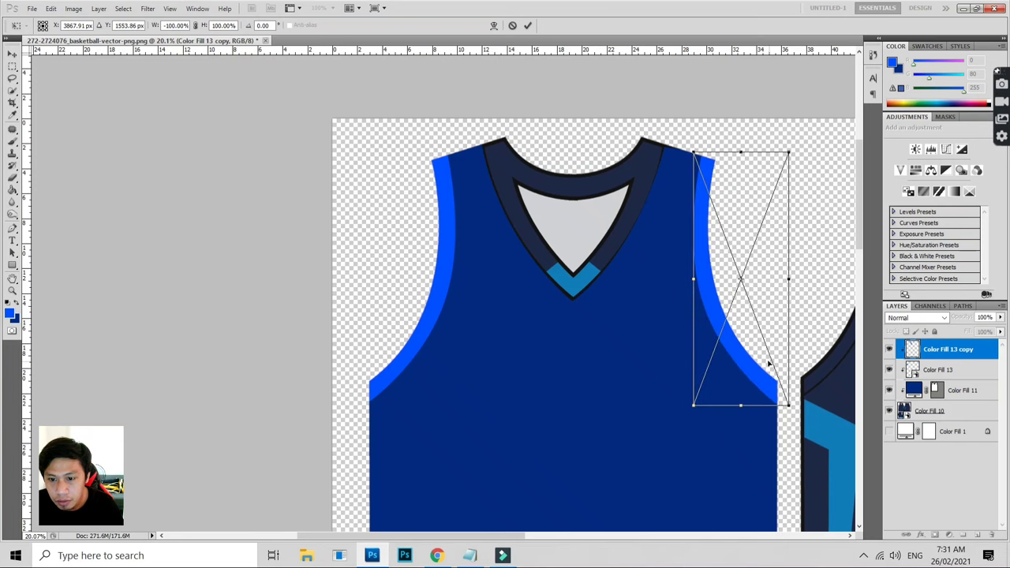
{"action": "key", "text": "Return"}
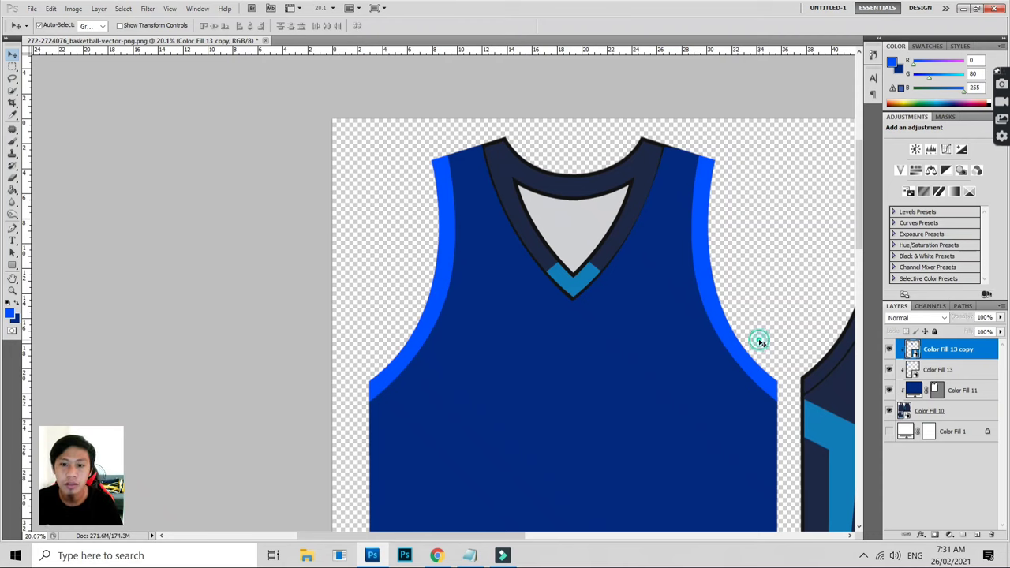
{"action": "left_click", "coordinate": [759, 340]}
{"action": "scroll", "coordinate": [615, 320], "scroll_direction": "down", "scroll_amount": 5}
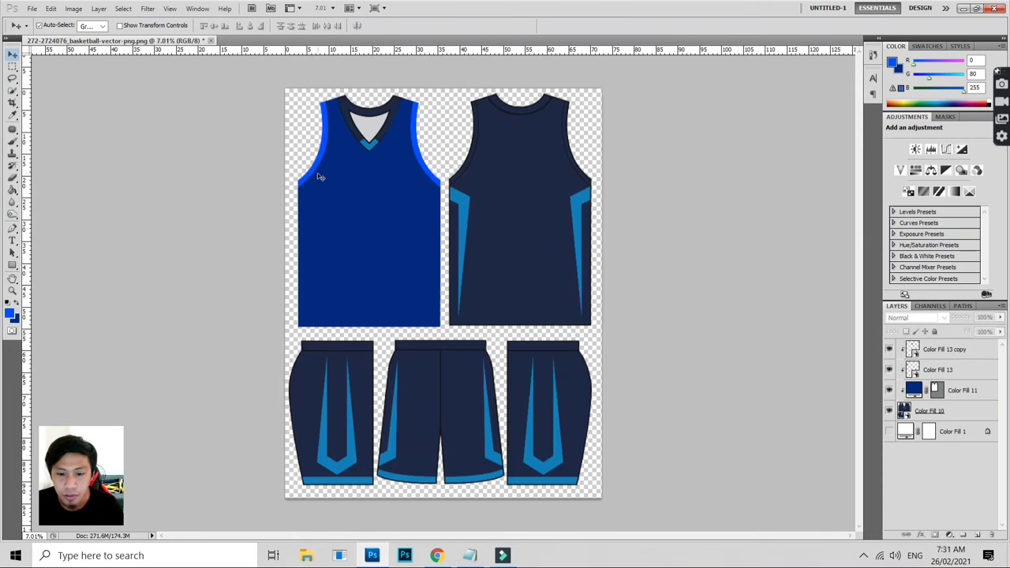
{"action": "scroll", "coordinate": [341, 174], "scroll_direction": "up", "scroll_amount": 1}
{"action": "scroll", "coordinate": [347, 162], "scroll_direction": "up", "scroll_amount": 1}
{"action": "scroll", "coordinate": [307, 125], "scroll_direction": "up", "scroll_amount": 1}
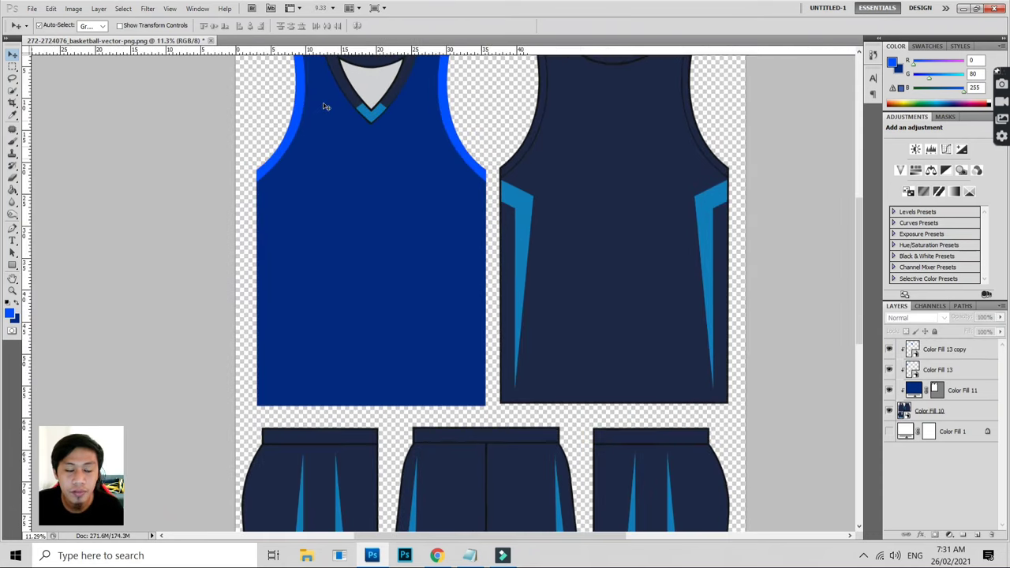
{"action": "scroll", "coordinate": [448, 112], "scroll_direction": "up", "scroll_amount": 1}
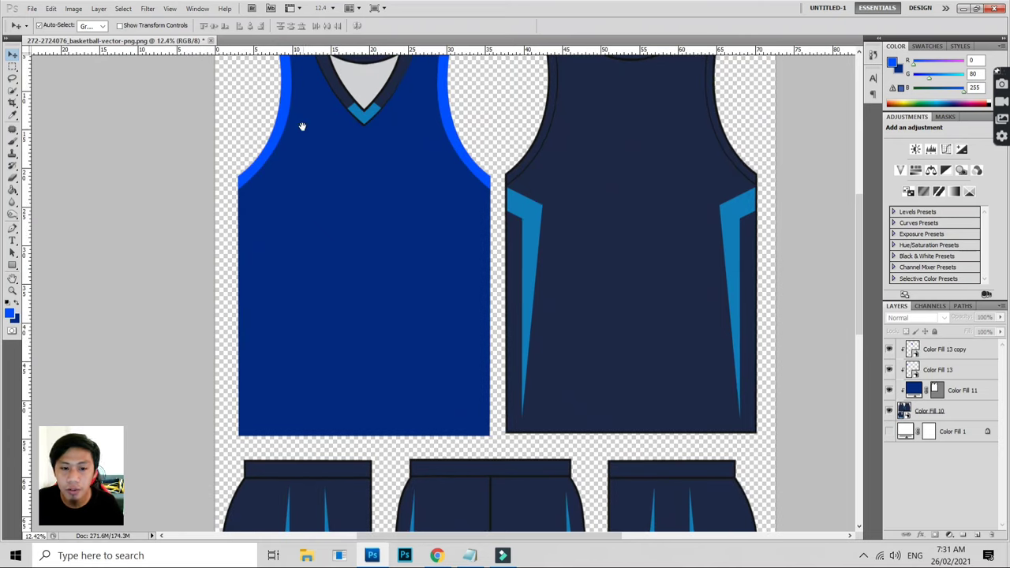
{"action": "left_click_drag", "start_coordinate": [302, 126], "coordinate": [380, 229]}
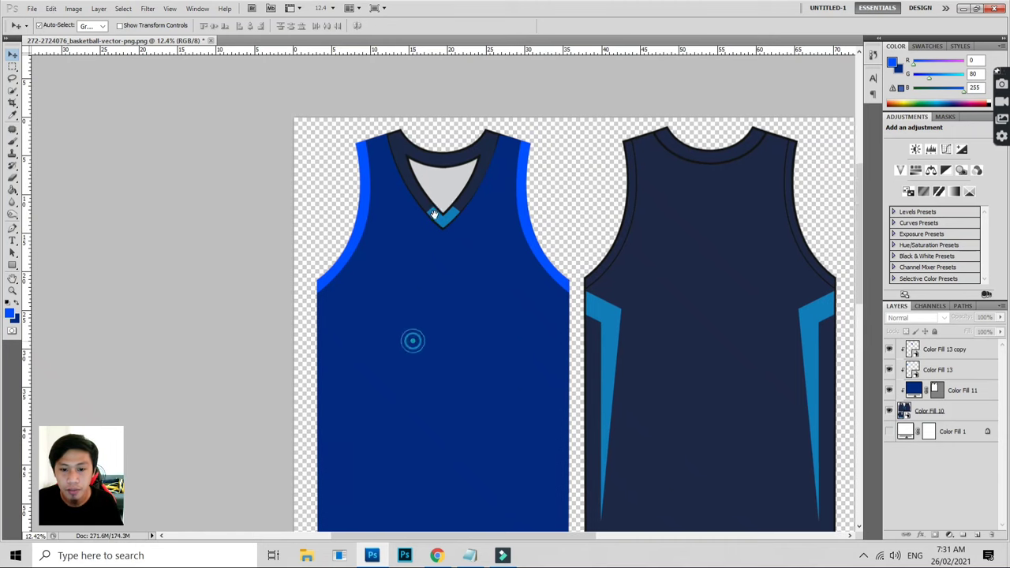
{"action": "left_click_drag", "start_coordinate": [412, 337], "coordinate": [433, 203]}
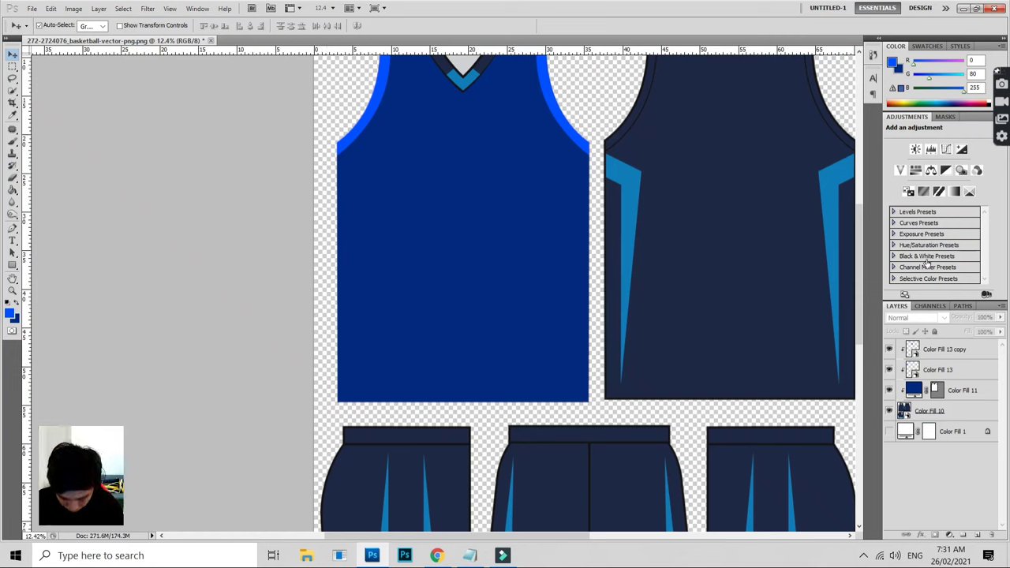
- Select a thin rectangular strip along the front jersey's left edge
{"action": "left_click", "coordinate": [954, 349]}
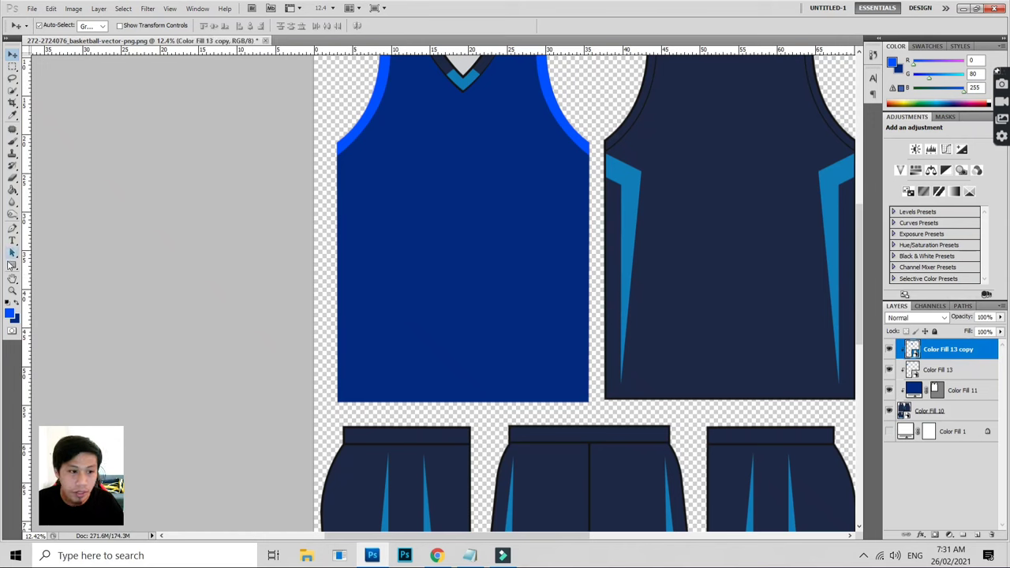
{"action": "left_click", "coordinate": [13, 67]}
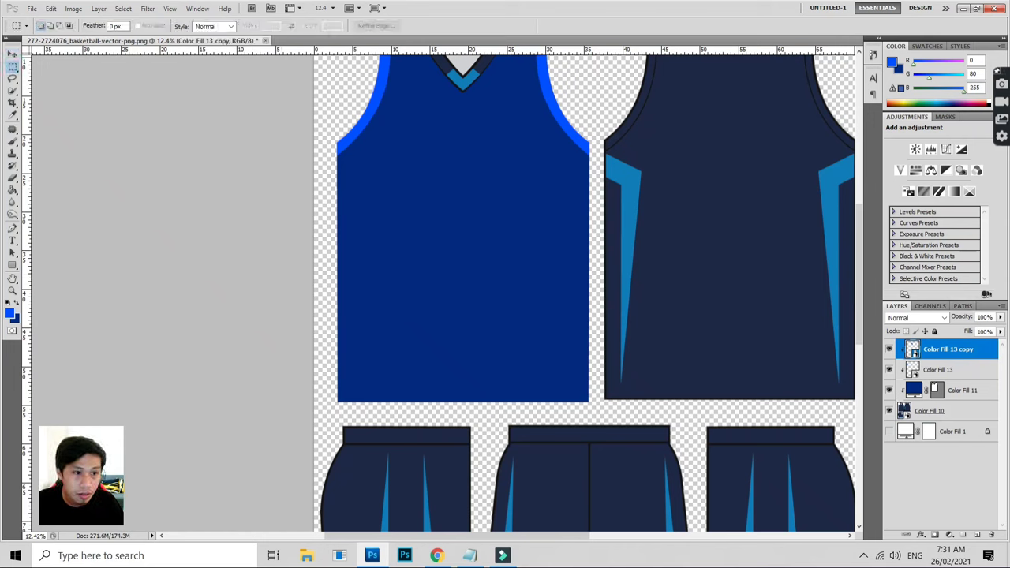
{"action": "left_click_drag", "start_coordinate": [335, 140], "coordinate": [344, 402]}
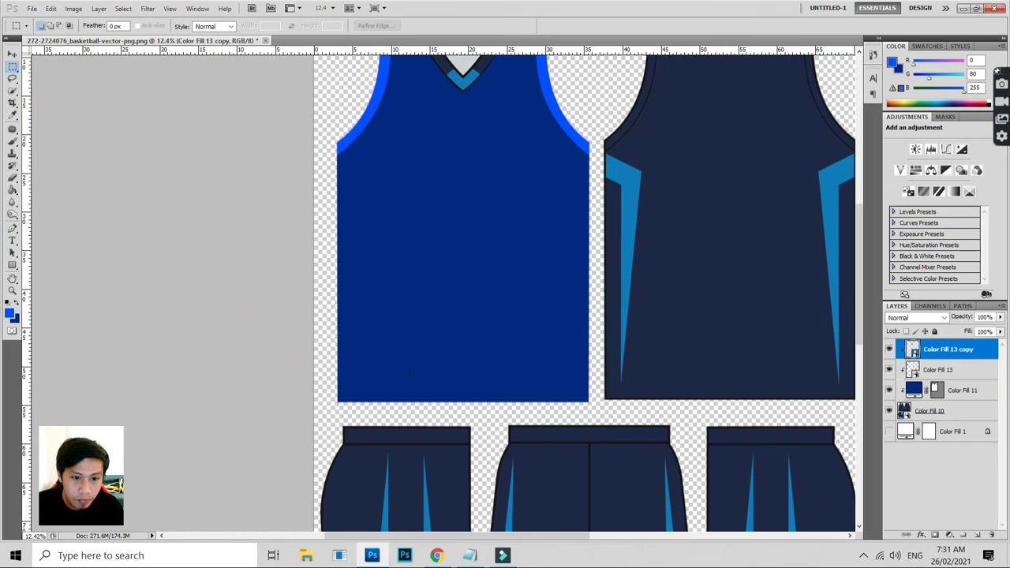
- Fill the strip bright blue as Color Fill 14, clipped to the layer below
{"action": "left_click", "coordinate": [947, 534]}
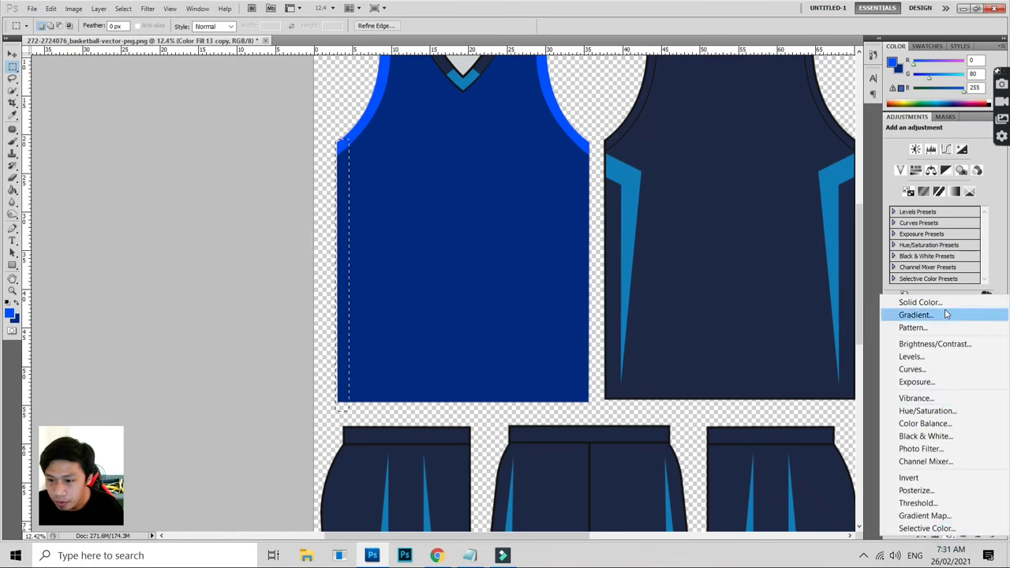
{"action": "left_click", "coordinate": [947, 303]}
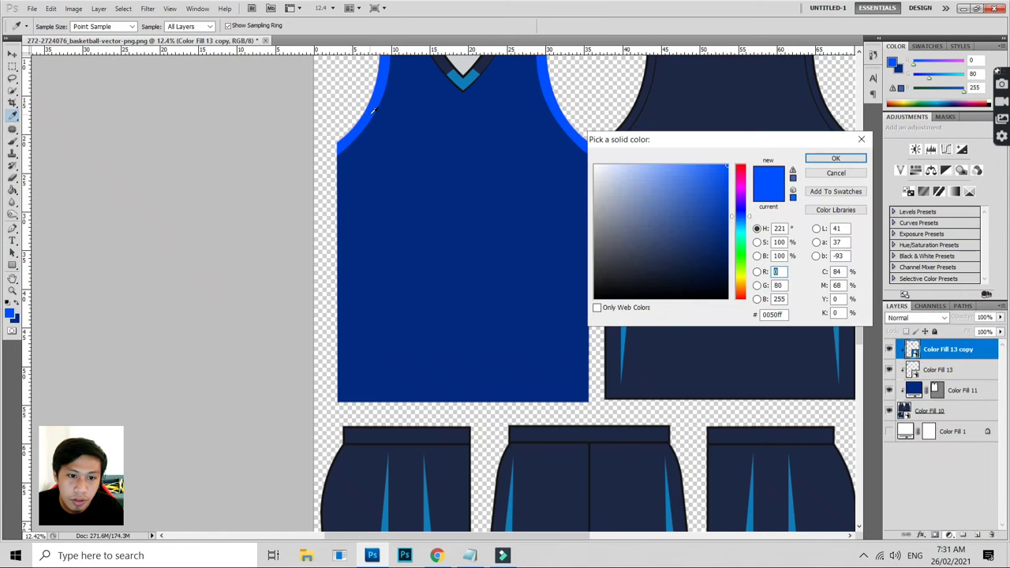
{"action": "key", "text": "Return"}
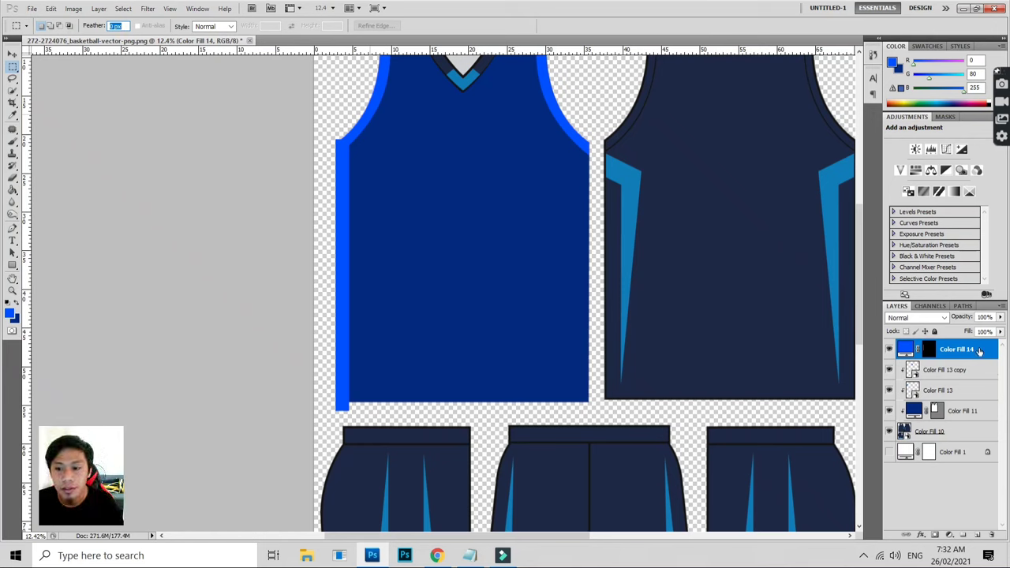
{"action": "right_click", "coordinate": [979, 351]}
{"action": "left_click", "coordinate": [927, 215]}
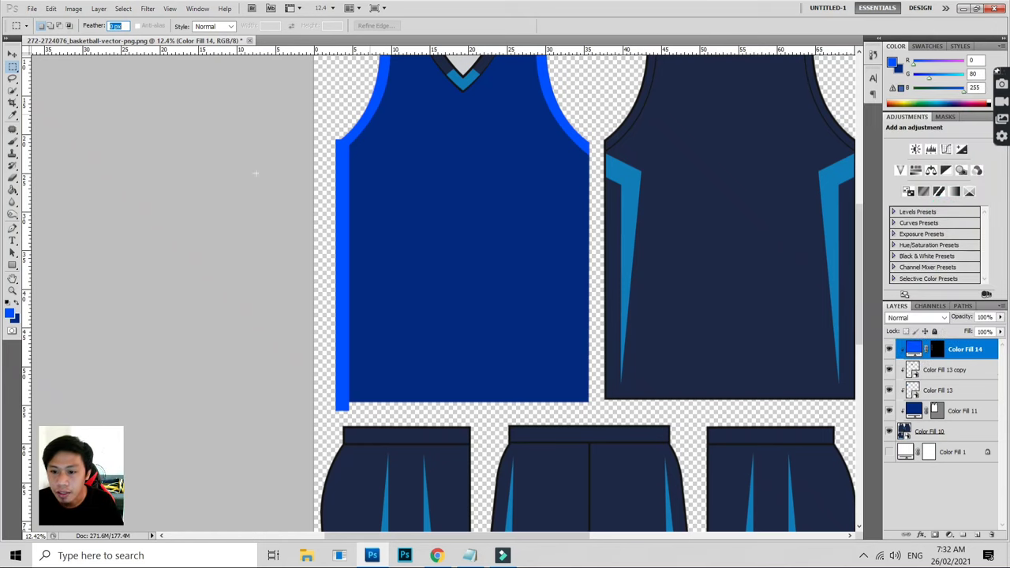
{"action": "left_click", "coordinate": [13, 54]}
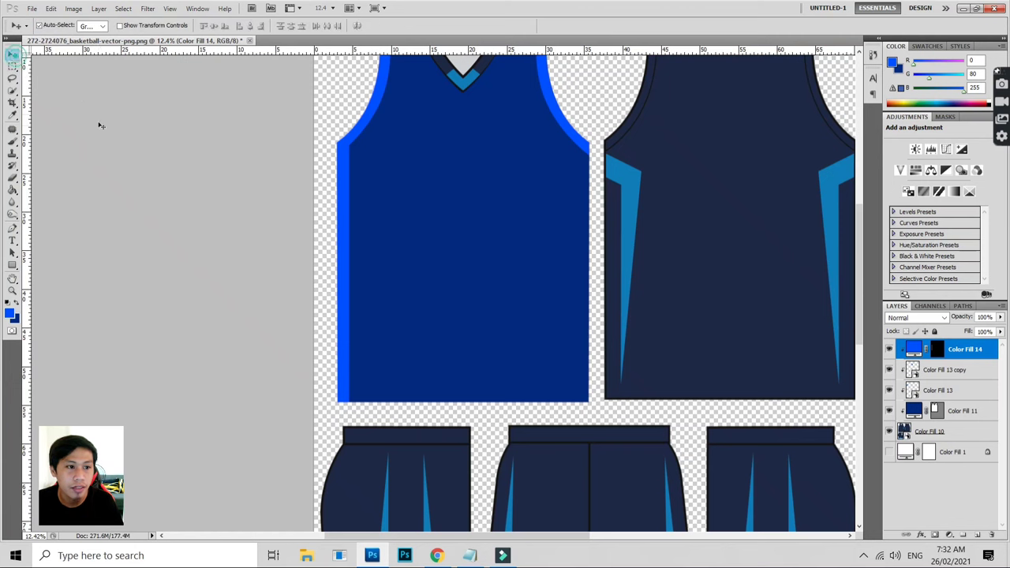
{"action": "left_click", "coordinate": [370, 207]}
{"action": "scroll", "coordinate": [370, 208], "scroll_direction": "down", "scroll_amount": 2}
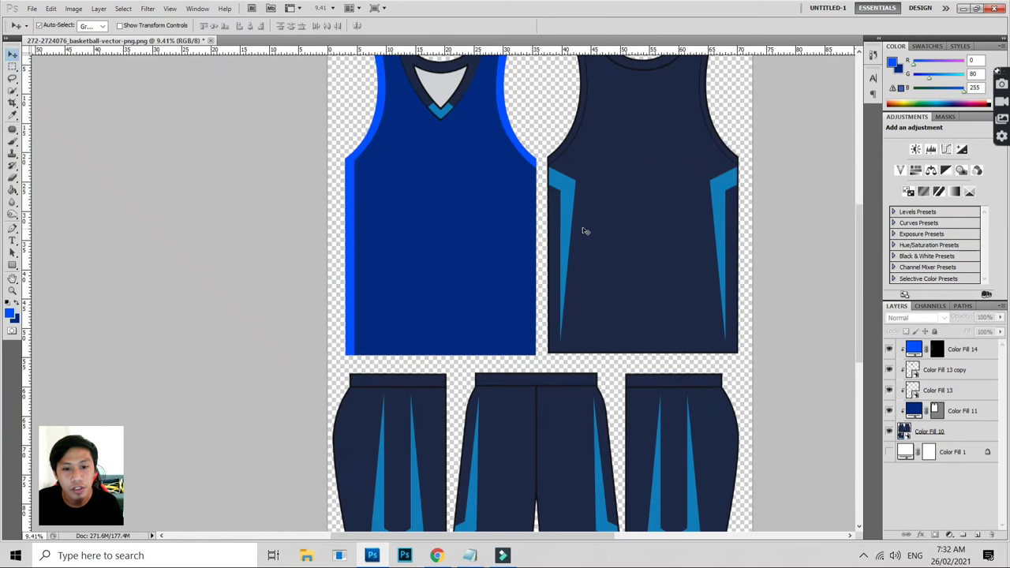
- Recolour the Color Fill 14 side panel with the back jersey's dark navy
{"action": "left_click", "coordinate": [348, 204]}
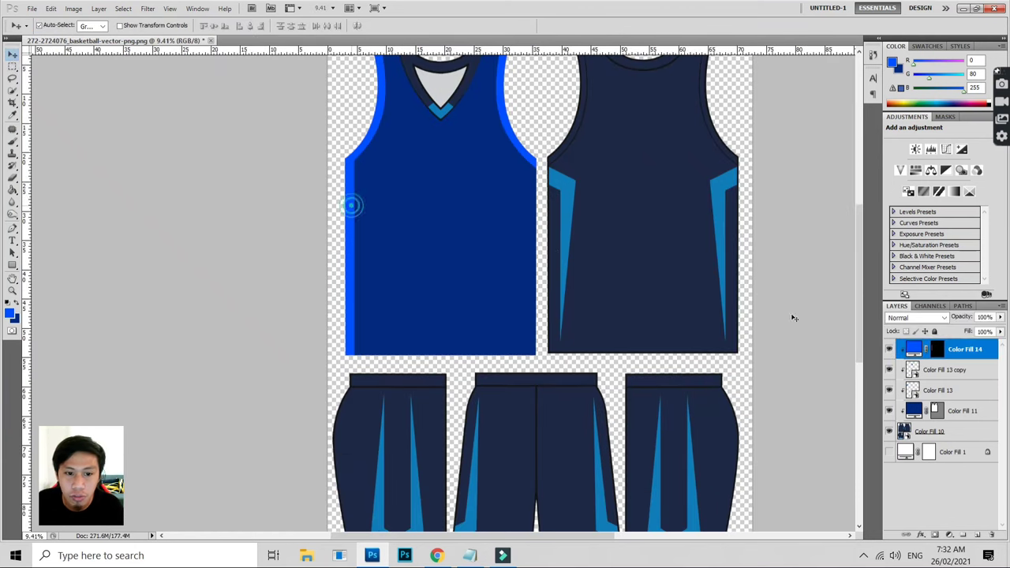
{"action": "double_click", "coordinate": [914, 347]}
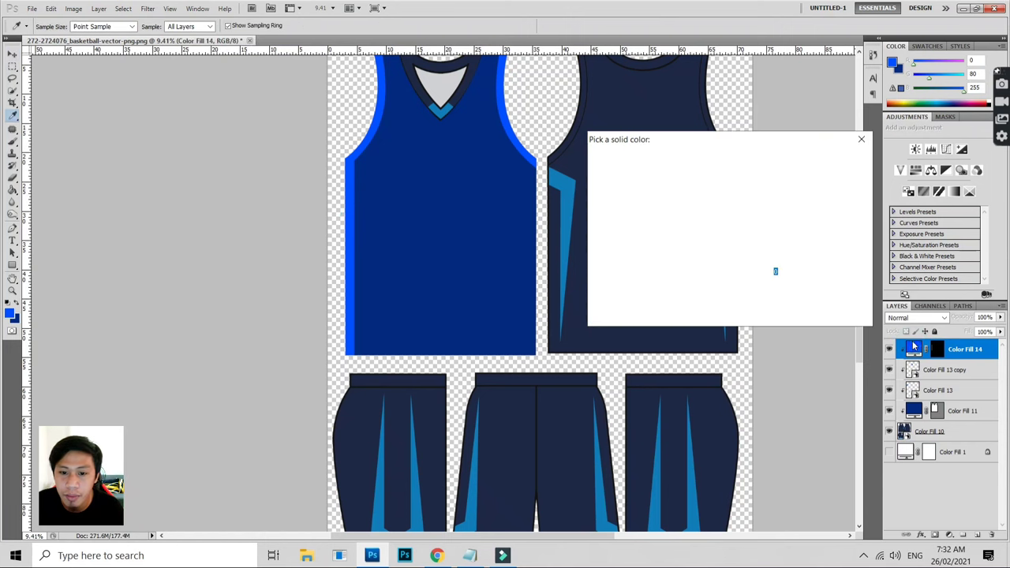
{"action": "left_click", "coordinate": [672, 97]}
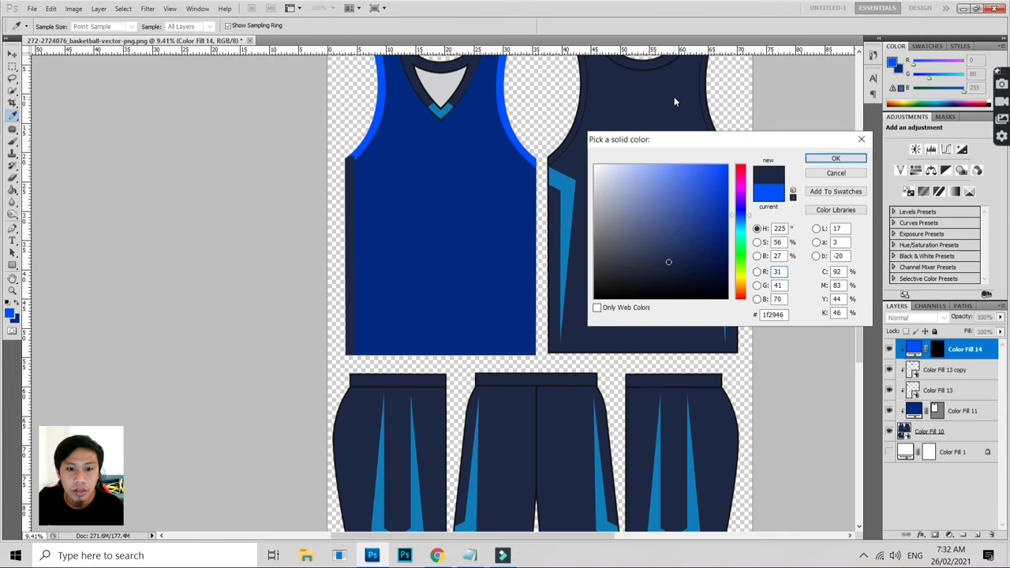
{"action": "key", "text": "Return"}
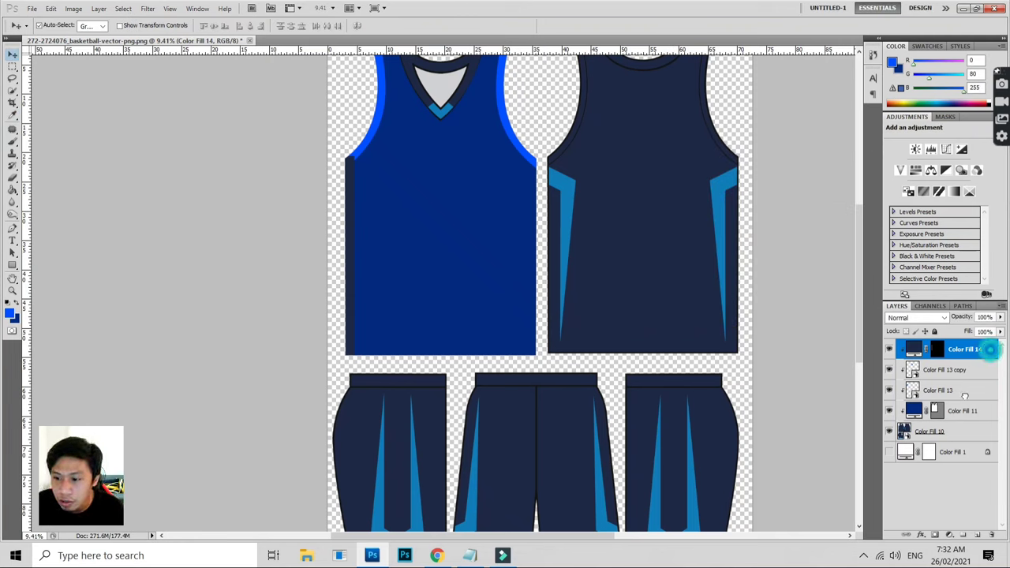
- Reorder Color Fill 13 and 14, place the navy panel along the front jersey, and duplicate it
{"action": "left_click_drag", "start_coordinate": [992, 352], "coordinate": [978, 380]}
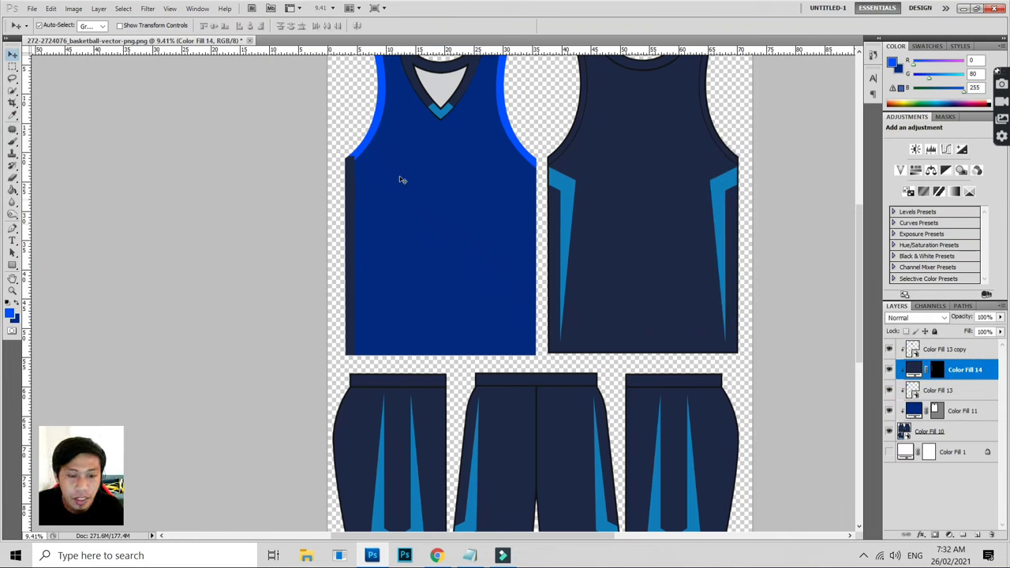
{"action": "left_click", "coordinate": [371, 140]}
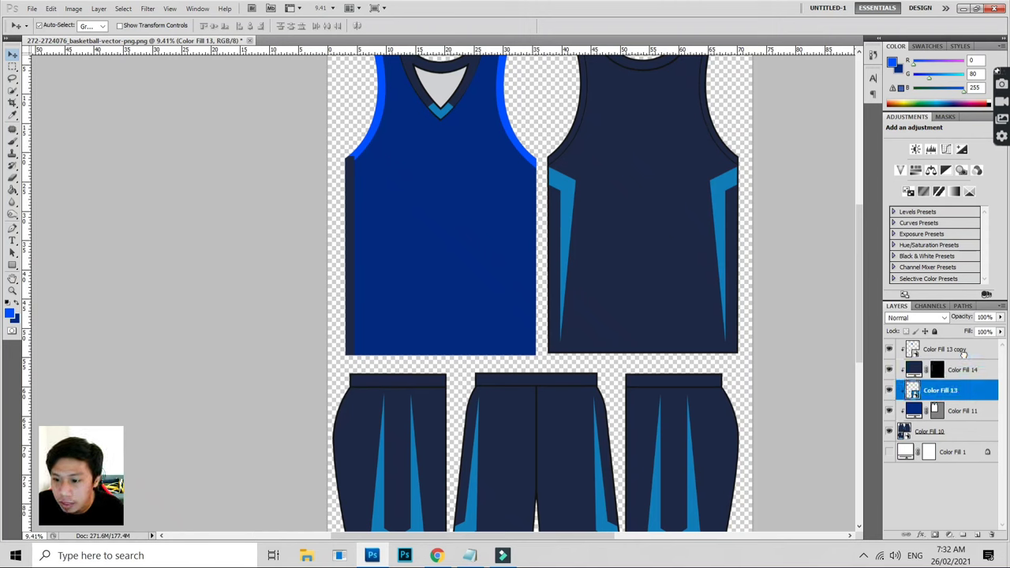
{"action": "left_click_drag", "start_coordinate": [963, 355], "coordinate": [963, 359]}
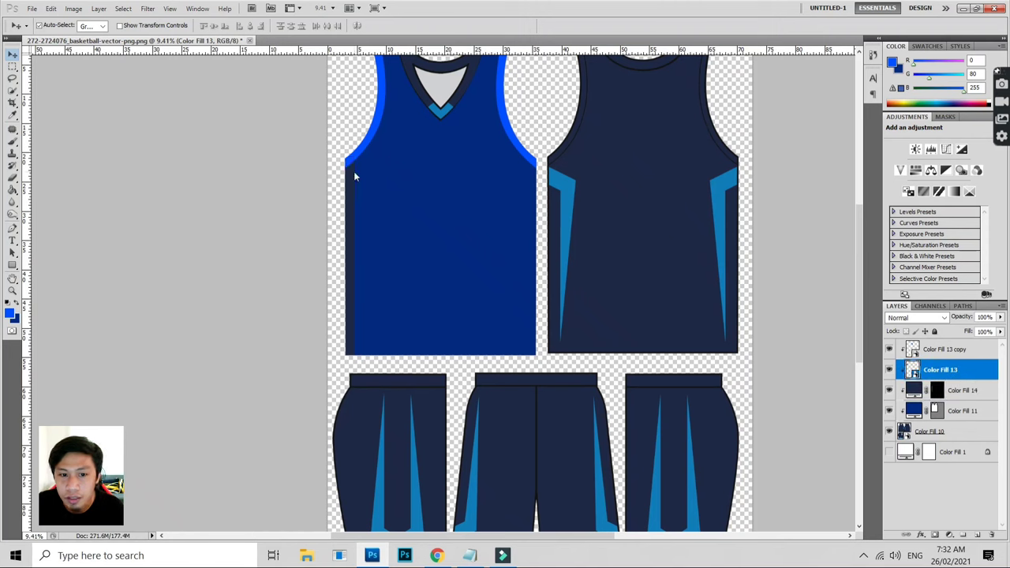
{"action": "key", "text": "ctrl+minus"}
{"action": "key", "text": "ctrl+0"}
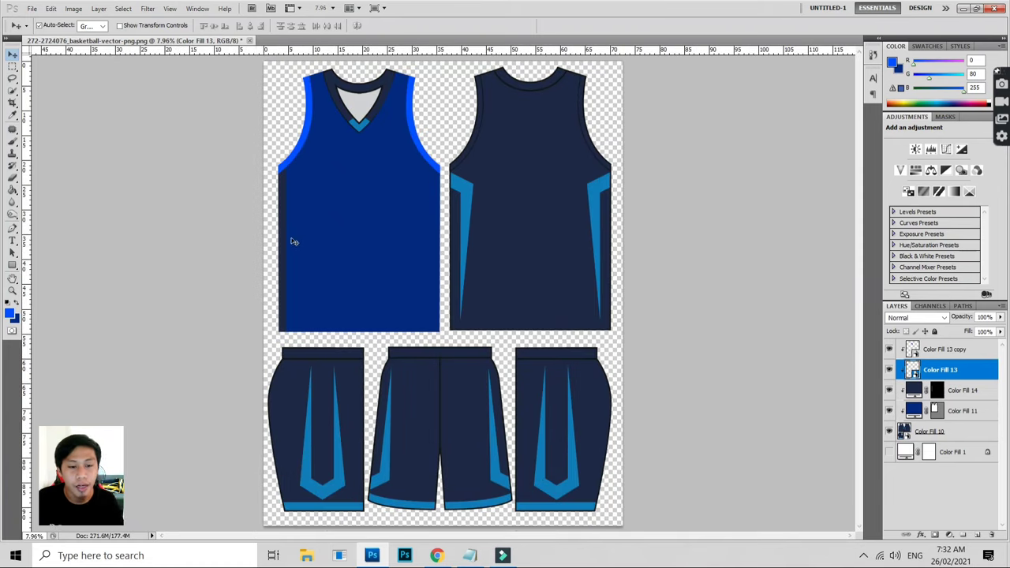
{"action": "left_click_drag", "start_coordinate": [280, 239], "coordinate": [440, 250]}
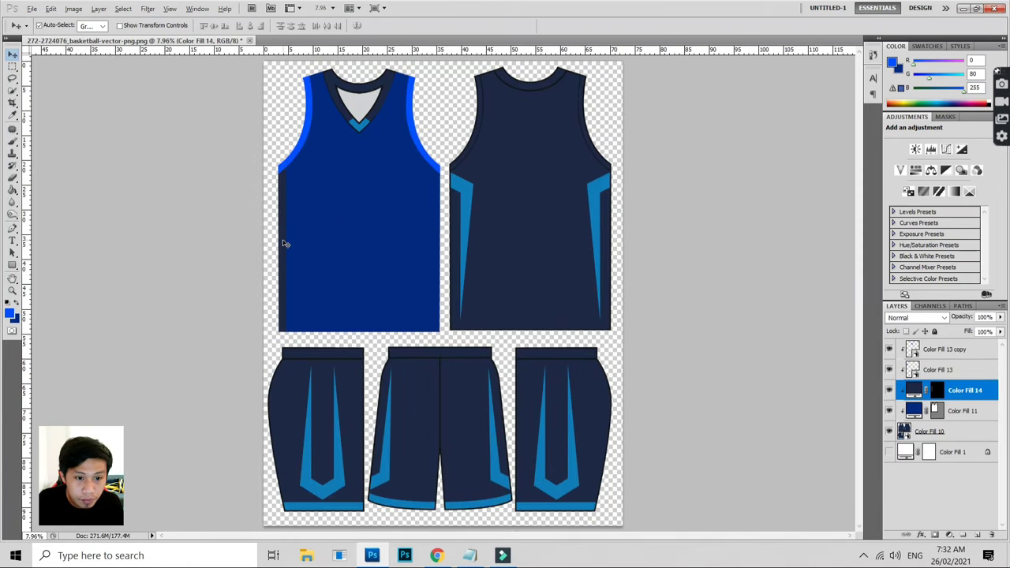
{"action": "key", "text": "ctrl+j"}
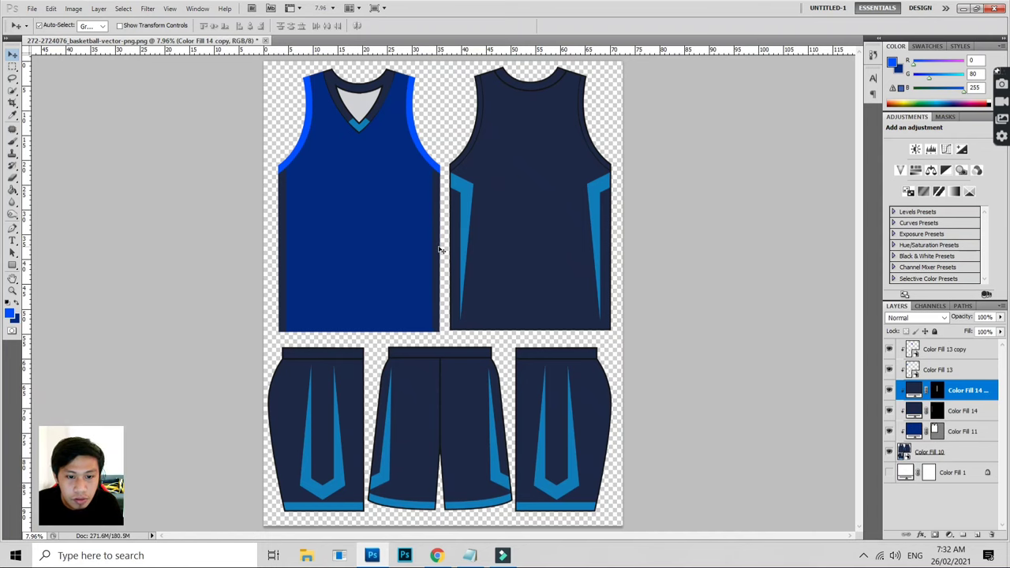
- Deselect the duplicated panel and zoom in on the jersey collars
{"action": "scroll", "coordinate": [315, 252], "scroll_direction": "down", "scroll_amount": 2}
{"action": "left_click", "coordinate": [250, 203]}
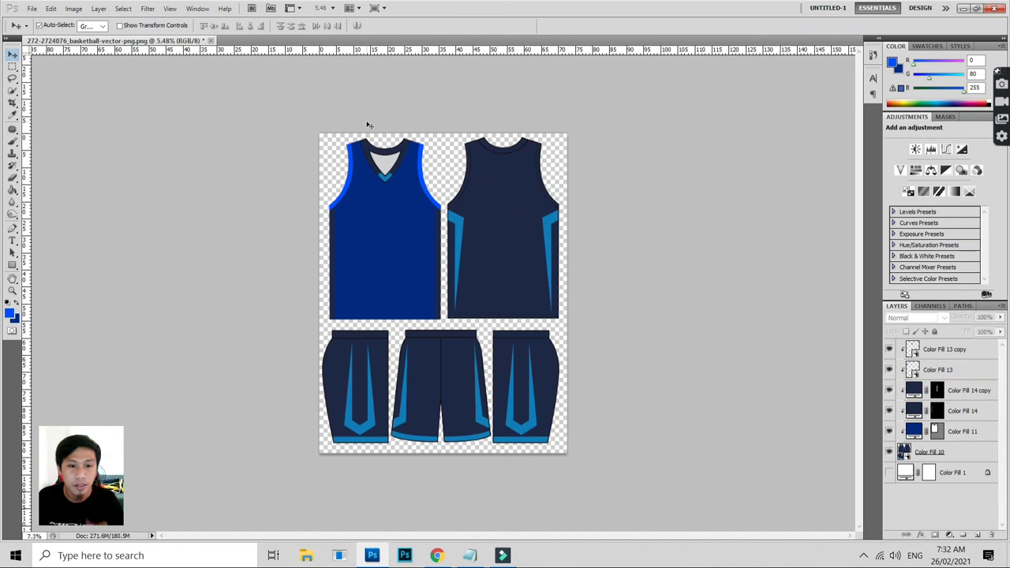
{"action": "scroll", "coordinate": [367, 124], "scroll_direction": "up", "scroll_amount": 1}
{"action": "scroll", "coordinate": [378, 138], "scroll_direction": "up", "scroll_amount": 1}
{"action": "scroll", "coordinate": [390, 150], "scroll_direction": "up", "scroll_amount": 2}
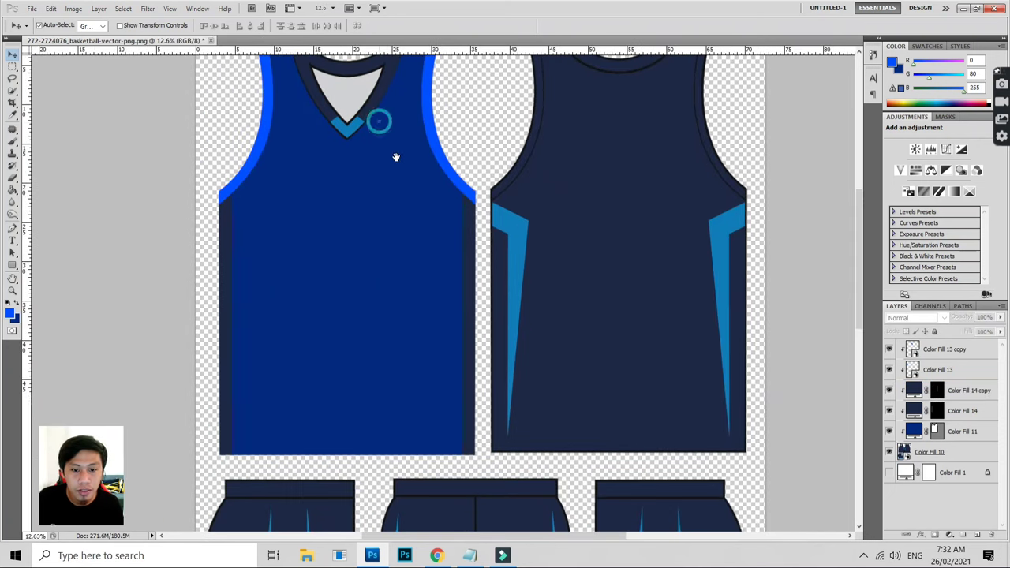
{"action": "left_click_drag", "start_coordinate": [395, 157], "coordinate": [388, 158]}
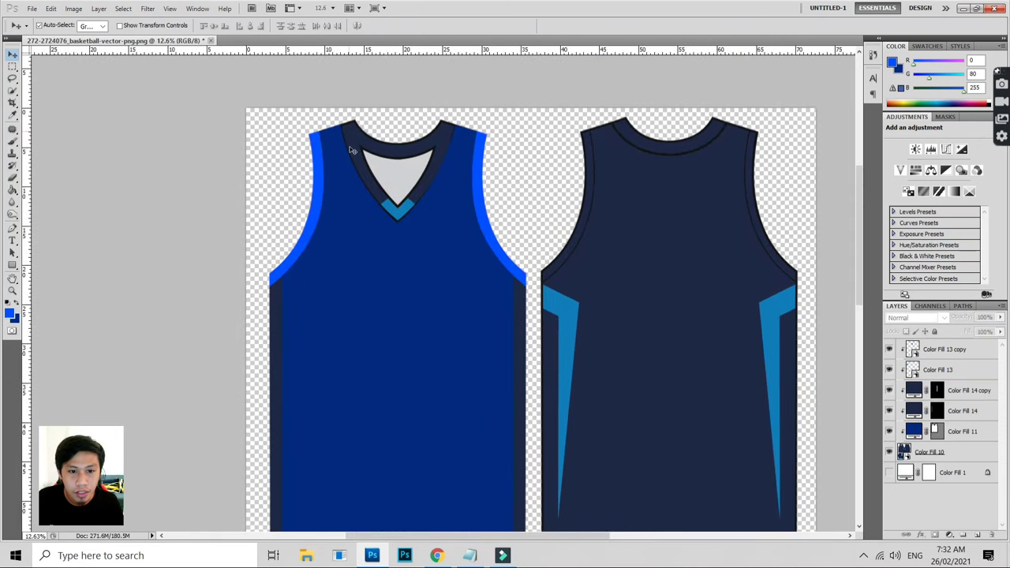
{"action": "scroll", "coordinate": [397, 180], "scroll_direction": "up", "scroll_amount": 1}
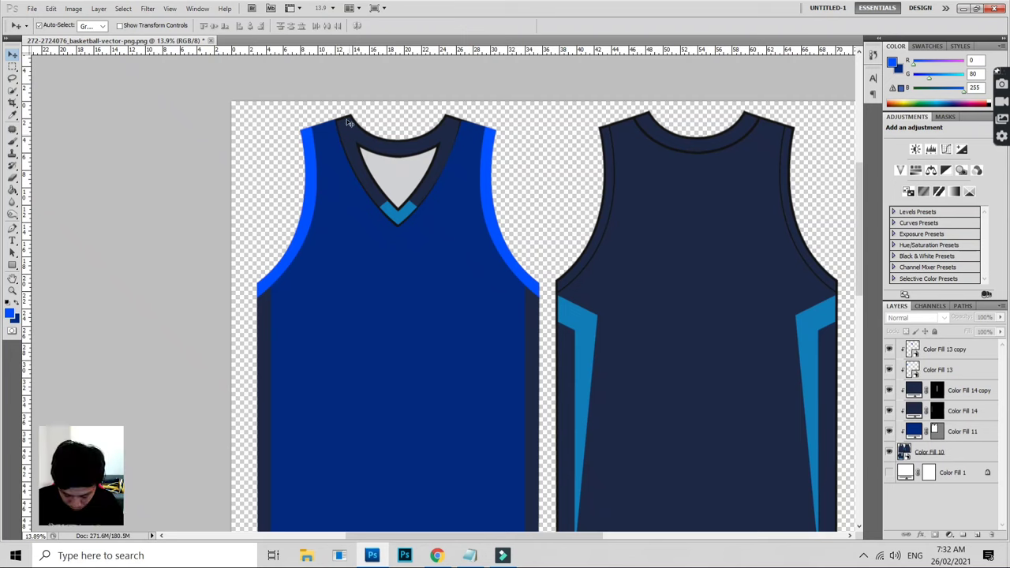
- Pen-trace curved anchors from the V-neck tip across the shoulders and close the collar path
{"action": "key", "text": "p"}
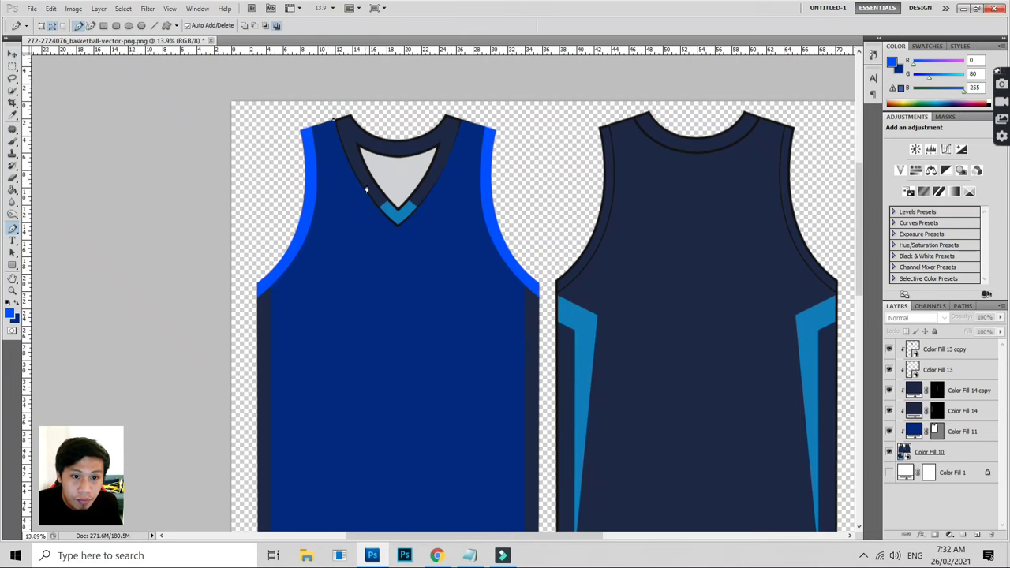
{"action": "scroll", "coordinate": [363, 190], "scroll_direction": "up", "scroll_amount": 1}
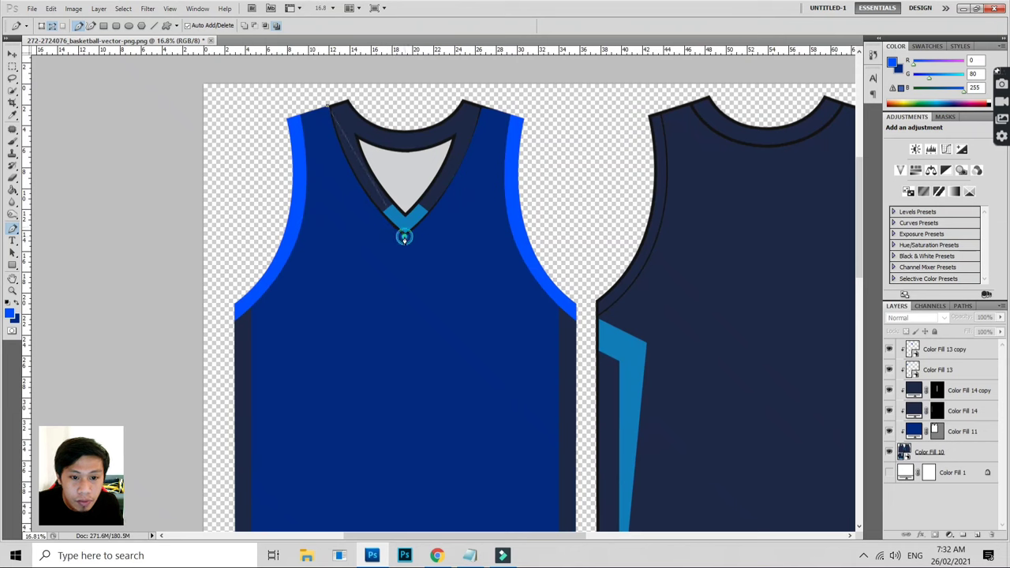
{"action": "left_click_drag", "start_coordinate": [404, 237], "coordinate": [472, 298]}
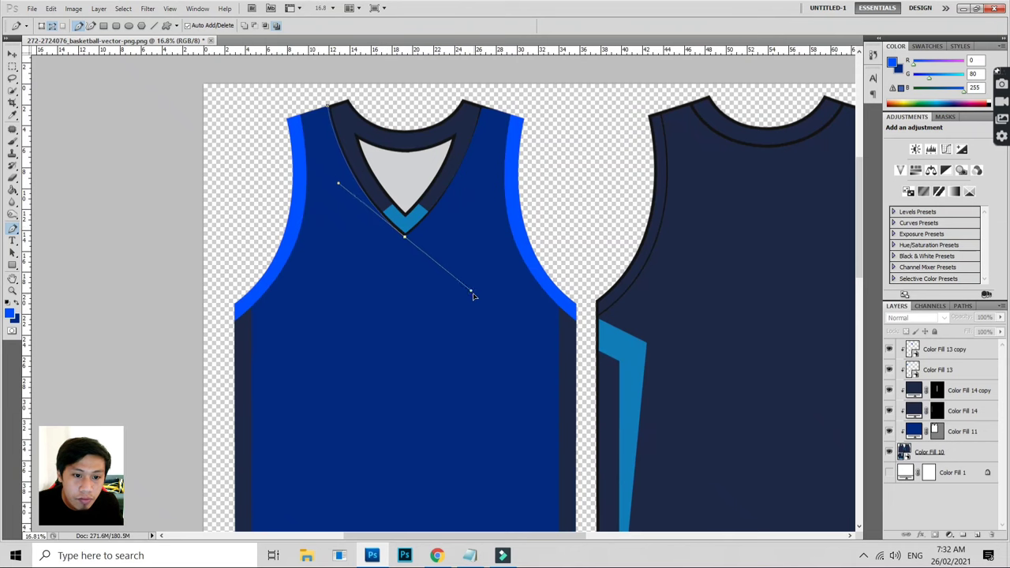
{"action": "left_click", "coordinate": [405, 236], "text": "alt"}
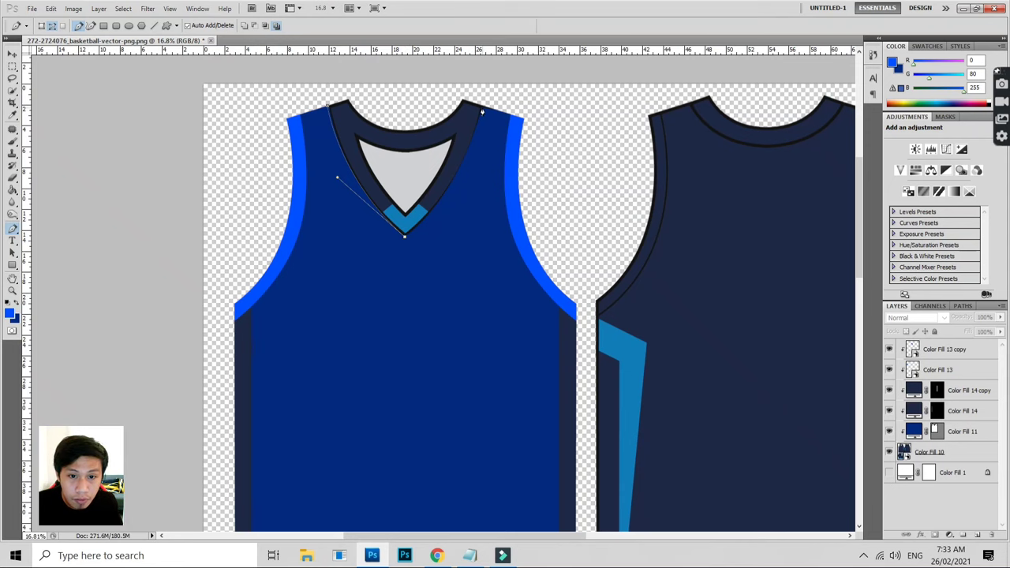
{"action": "mouse_move", "coordinate": [481, 105]}
{"action": "left_mouse_down"}
{"action": "mouse_move", "coordinate": [491, 85]}
{"action": "mouse_move", "coordinate": [498, 92]}
{"action": "left_mouse_up"}
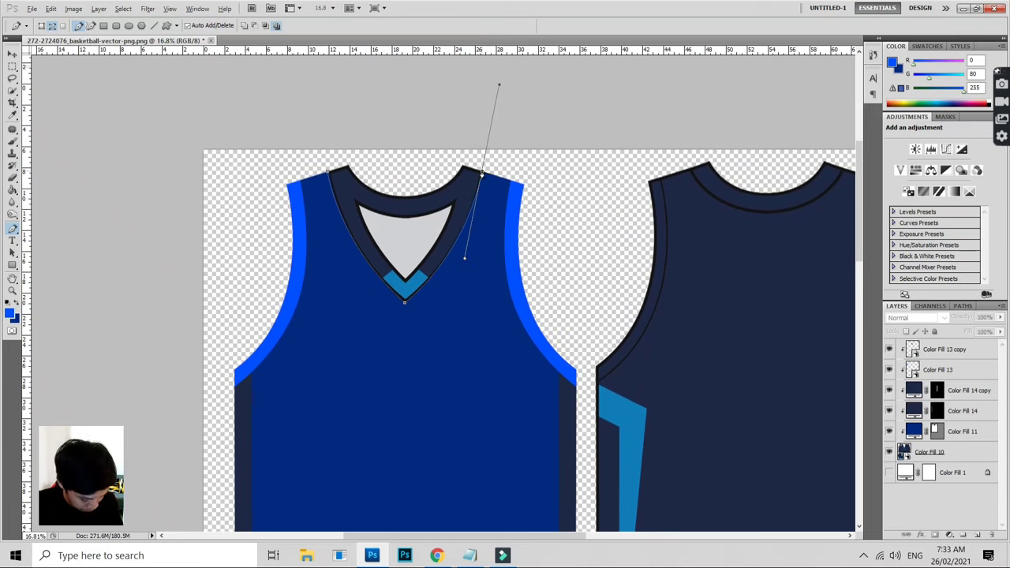
{"action": "left_click", "coordinate": [481, 173], "text": "alt"}
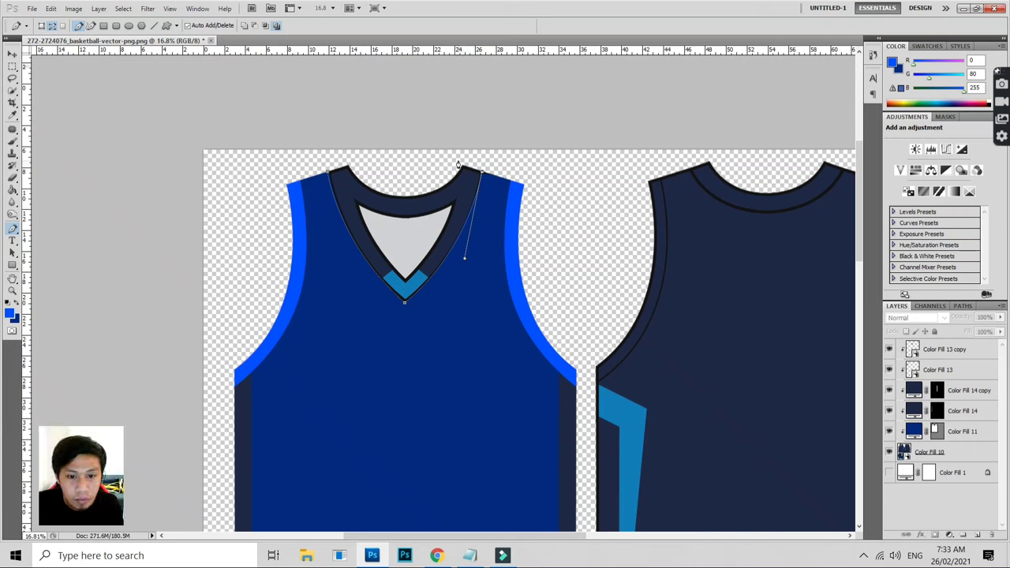
{"action": "left_click_drag", "start_coordinate": [407, 166], "coordinate": [340, 157]}
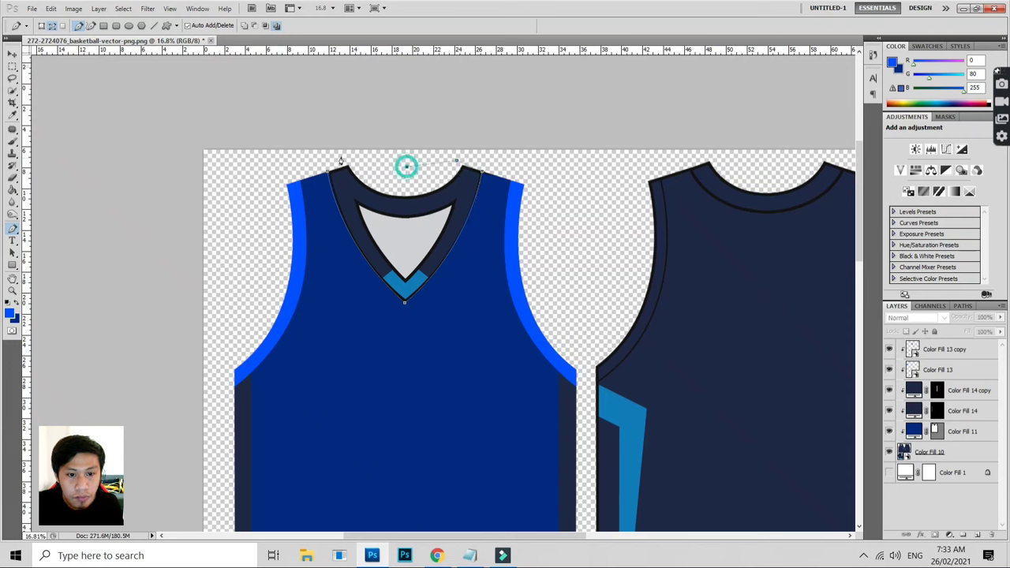
{"action": "left_click", "coordinate": [327, 172]}
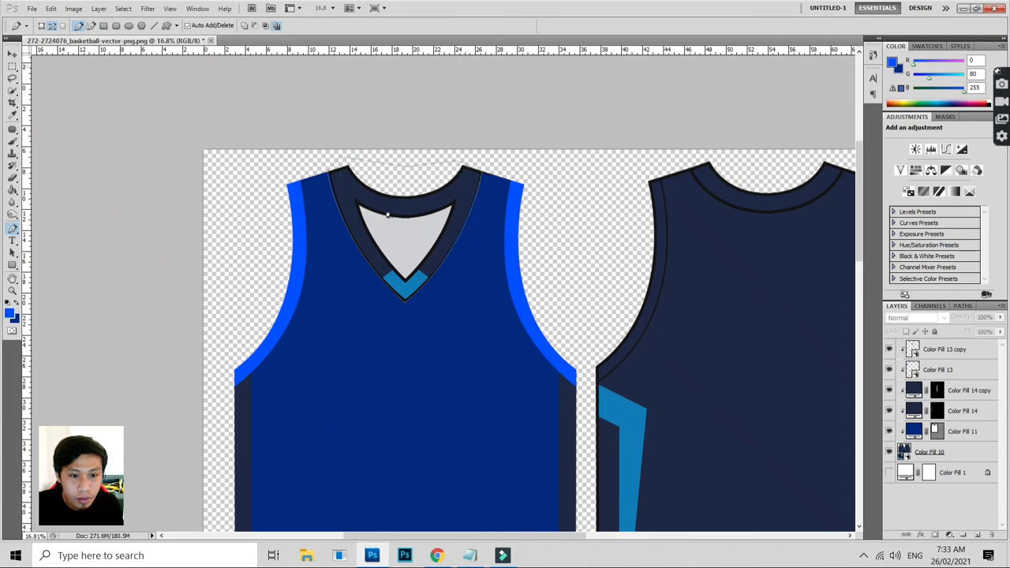
- Fill the collar path with a bright blue Solid Color layer, Color Fill 15
{"action": "left_click", "coordinate": [949, 534]}
{"action": "left_click", "coordinate": [919, 302]}
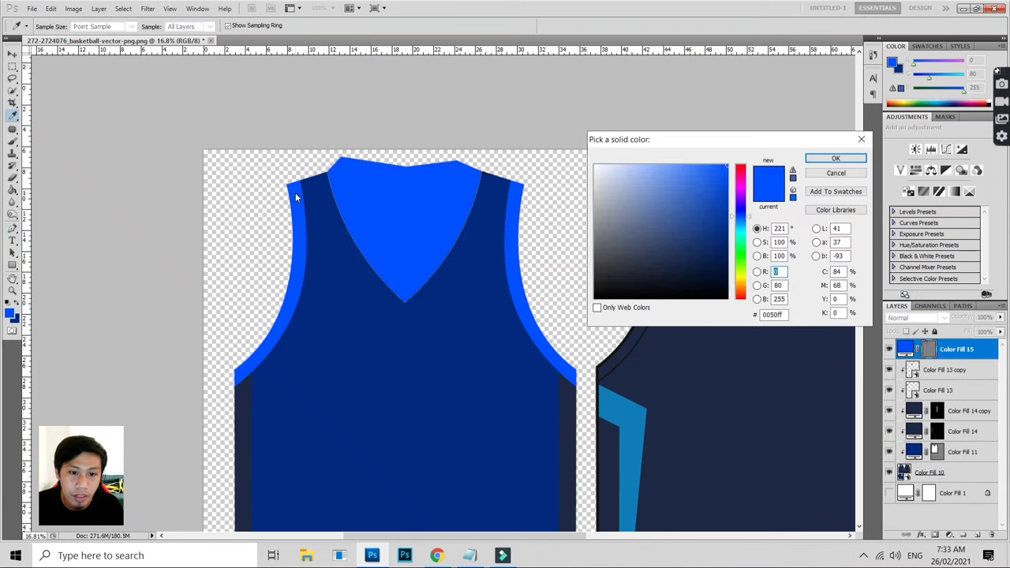
{"action": "key", "text": "Return"}
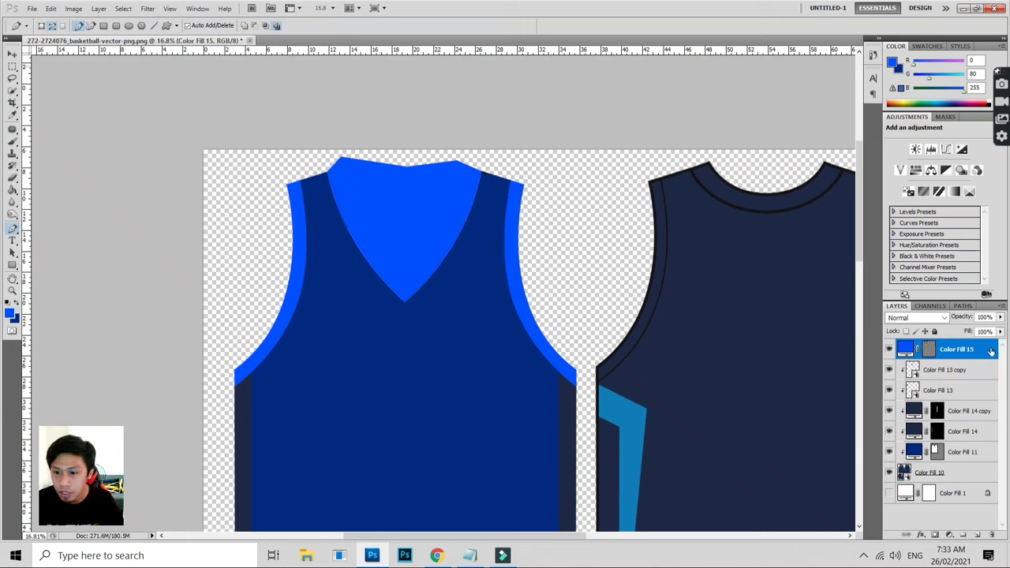
- Clip the collar fill to the layer below, convert it to a smart object, and rasterize it
{"action": "right_click", "coordinate": [991, 351]}
{"action": "left_click", "coordinate": [907, 210]}
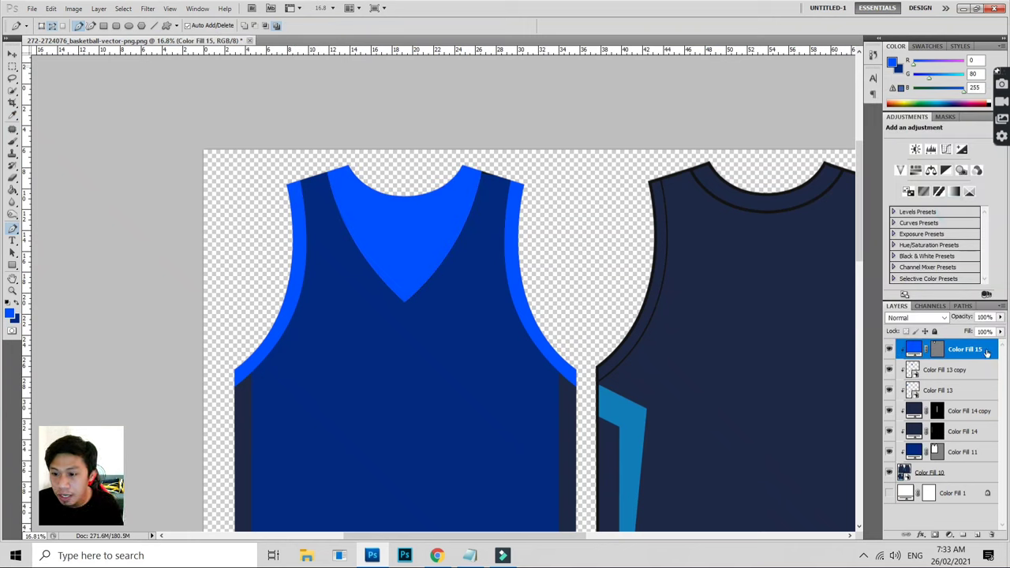
{"action": "right_click", "coordinate": [989, 354]}
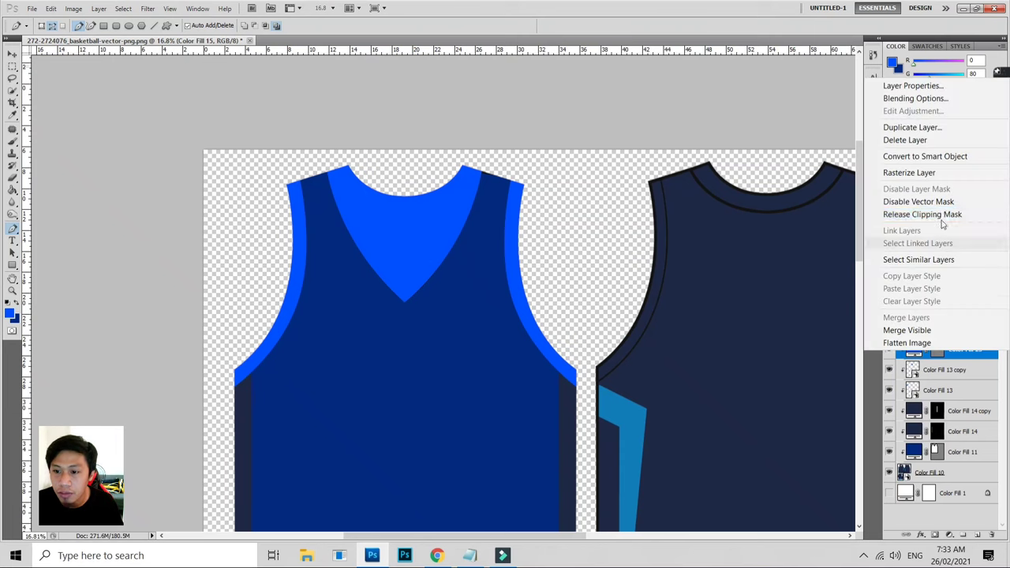
{"action": "left_click", "coordinate": [942, 156]}
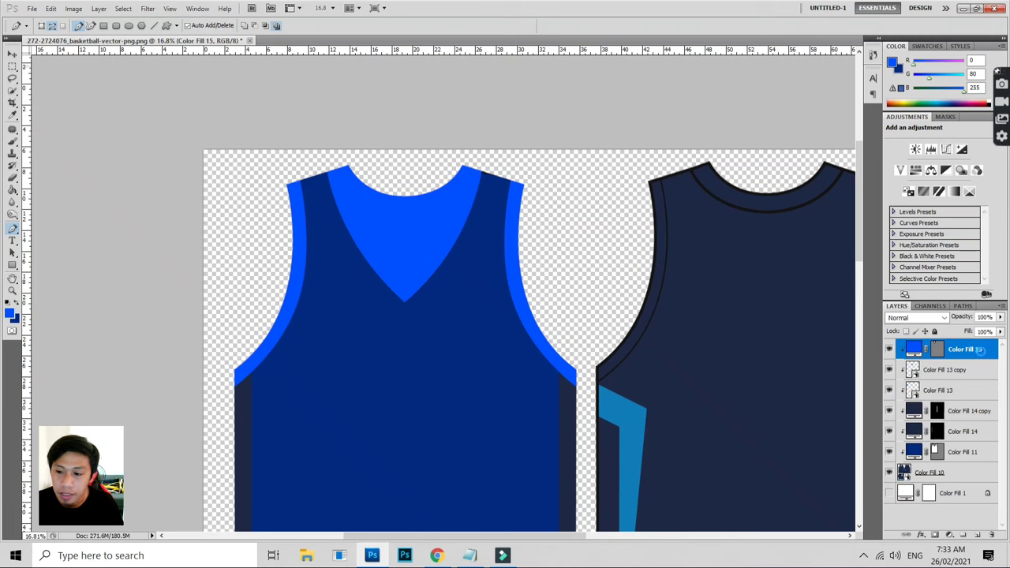
{"action": "right_click", "coordinate": [979, 351]}
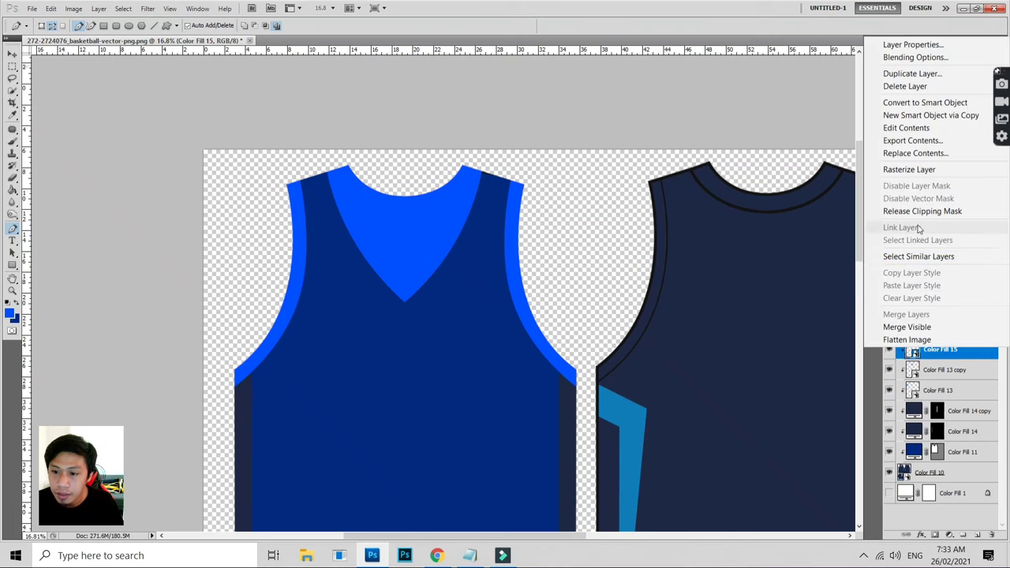
{"action": "left_click", "coordinate": [915, 170]}
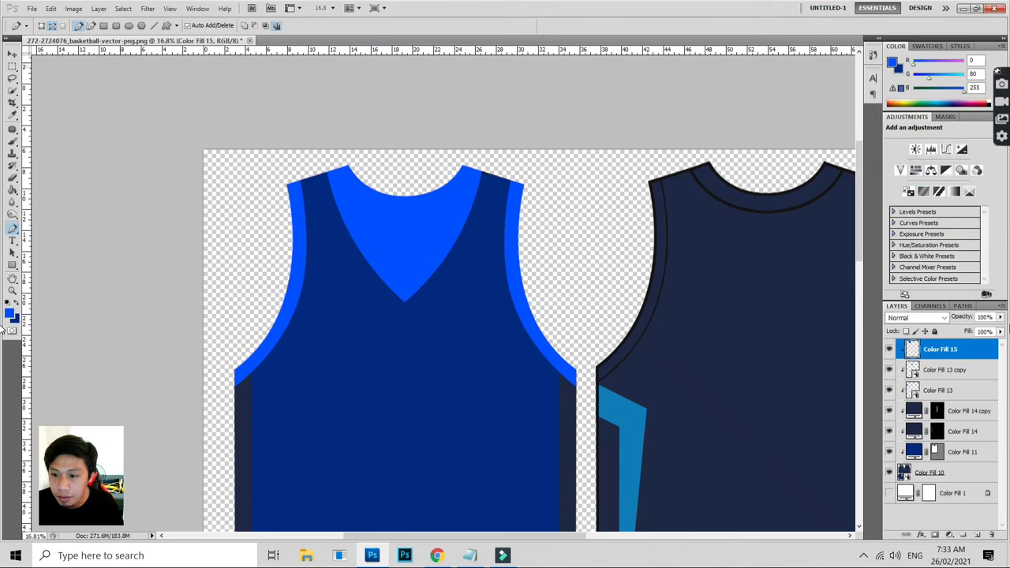
- Lower the collar layer's opacity to 62% to see the neckline beneath
{"action": "left_click", "coordinate": [1000, 317]}
{"action": "left_click_drag", "start_coordinate": [998, 330], "coordinate": [980, 326]}
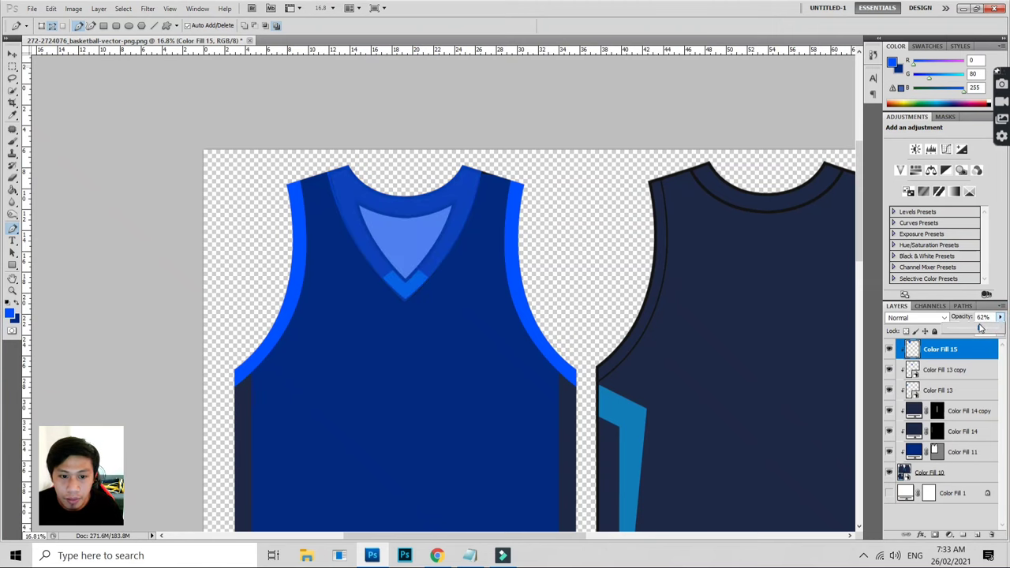
{"action": "scroll", "coordinate": [371, 197], "scroll_direction": "up", "scroll_amount": 1}
{"action": "scroll", "coordinate": [367, 200], "scroll_direction": "up", "scroll_amount": 1}
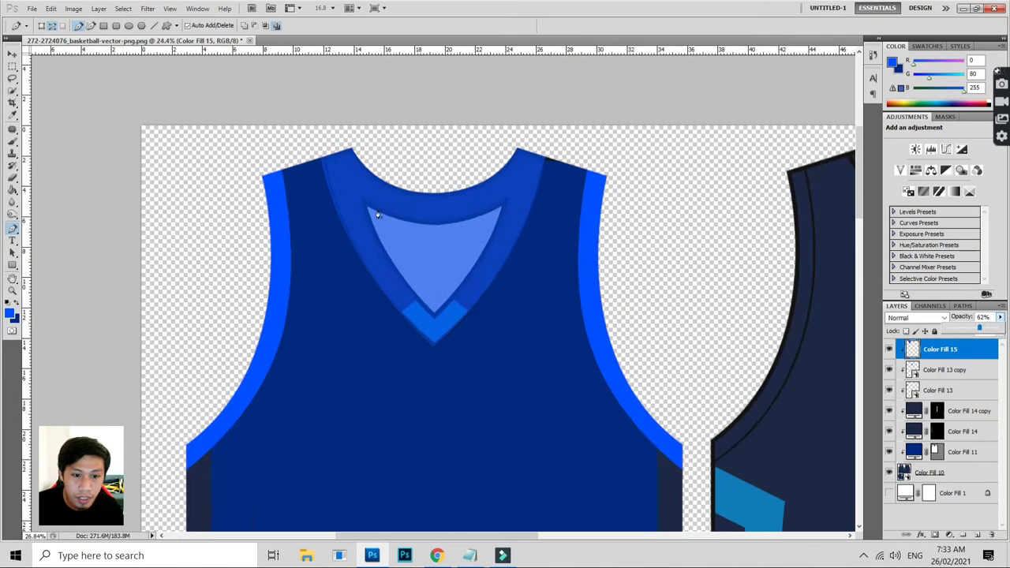
{"action": "scroll", "coordinate": [361, 203], "scroll_direction": "up", "scroll_amount": 1}
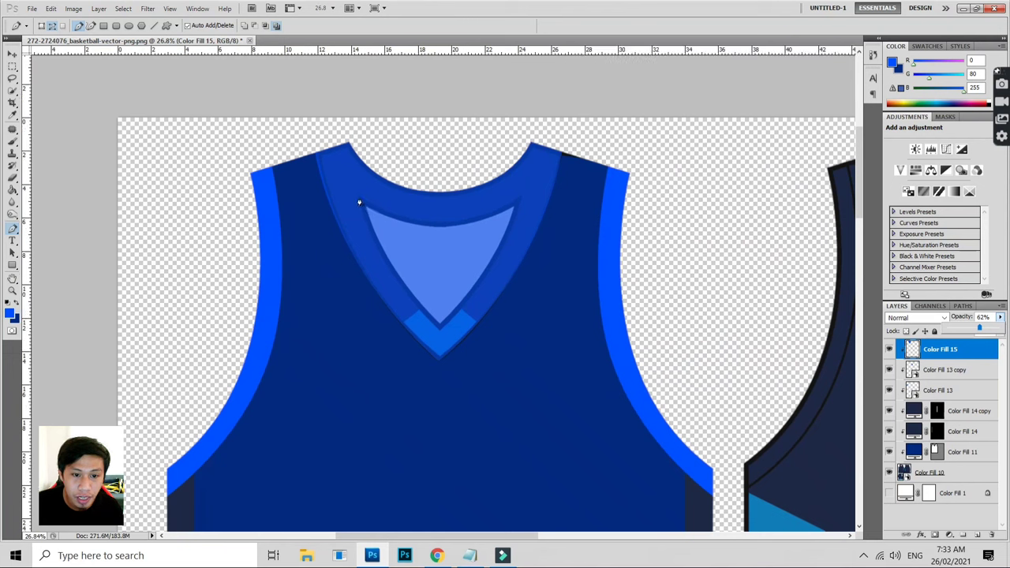
{"action": "left_click", "coordinate": [359, 203]}
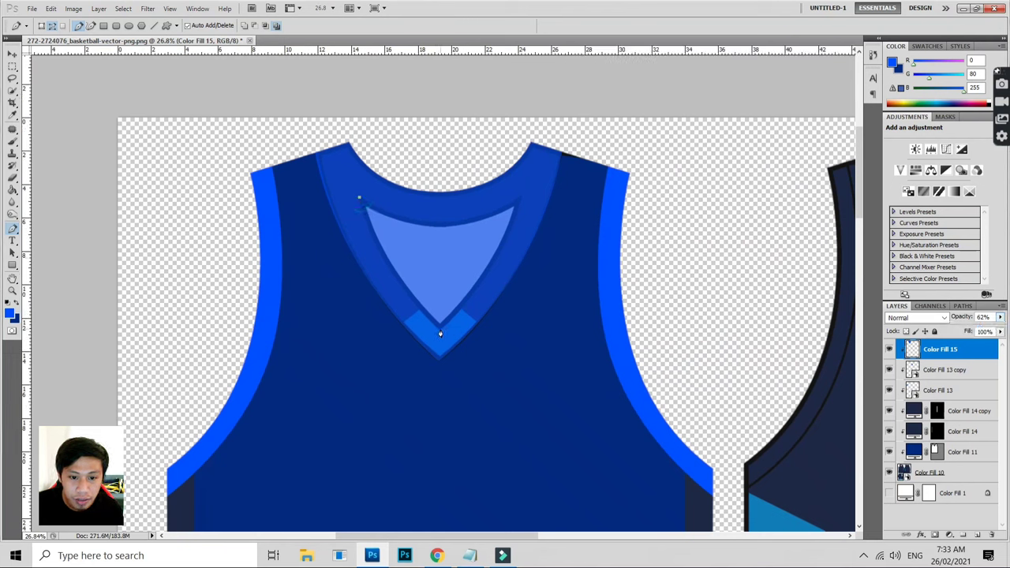
- Pen-trace the inner collar V with a sharp tip anchor, closing on the starting anchor
{"action": "left_click_drag", "start_coordinate": [438, 330], "coordinate": [507, 392]}
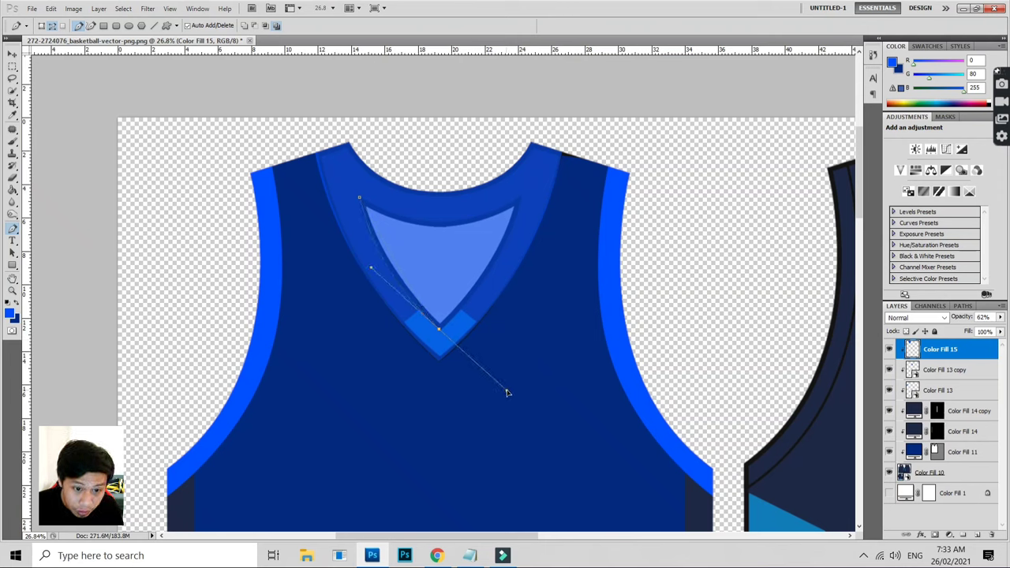
{"action": "left_click", "coordinate": [438, 331]}
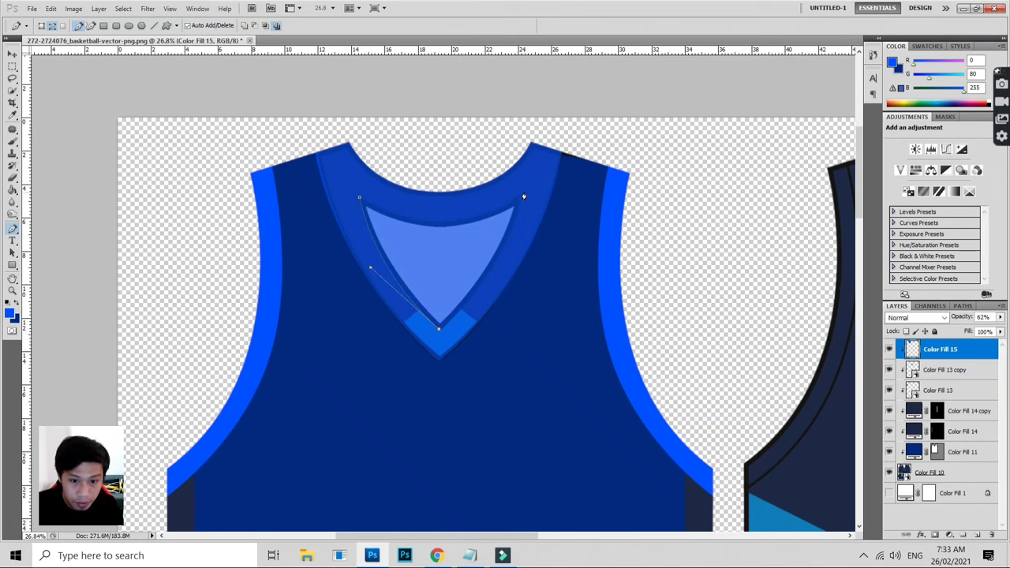
{"action": "left_click_drag", "start_coordinate": [521, 198], "coordinate": [536, 124]}
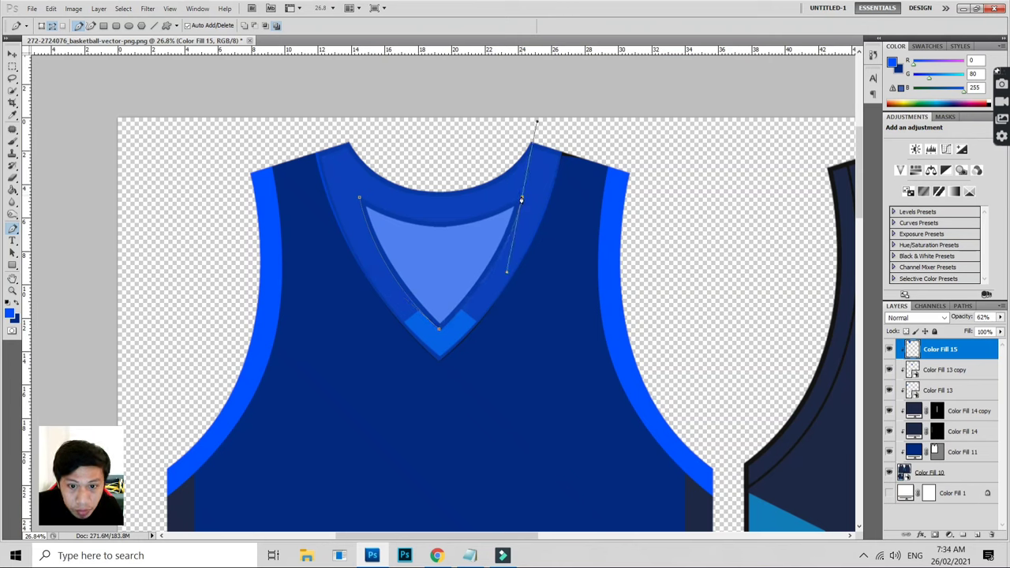
{"action": "left_click", "coordinate": [521, 198]}
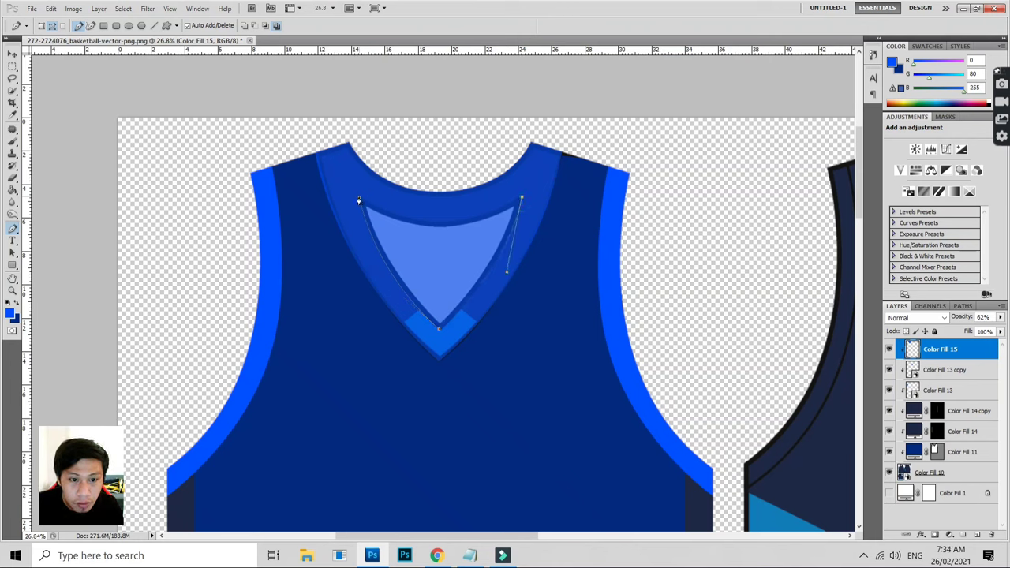
{"action": "left_click", "coordinate": [359, 198]}
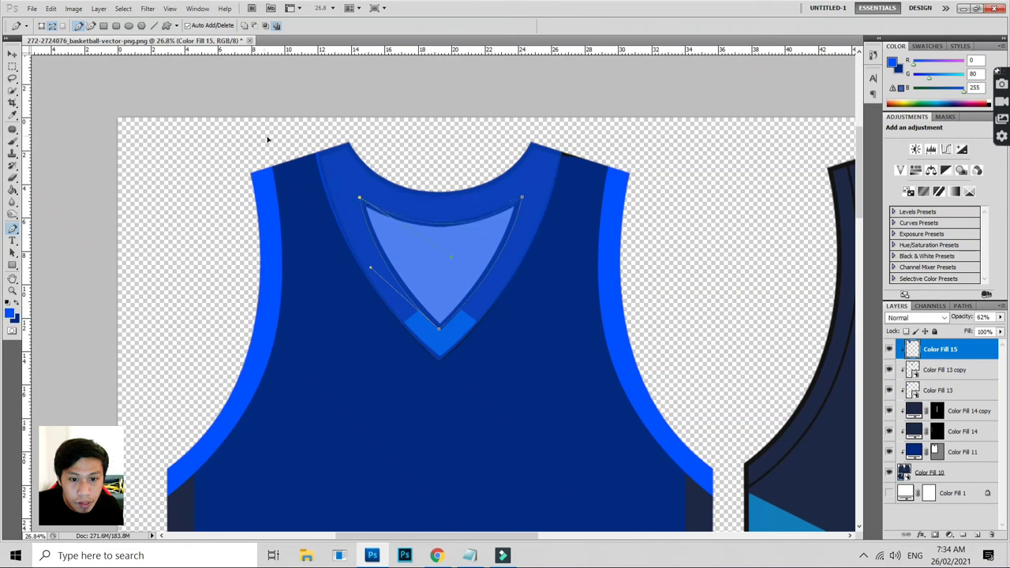
{"action": "key", "text": "Return"}
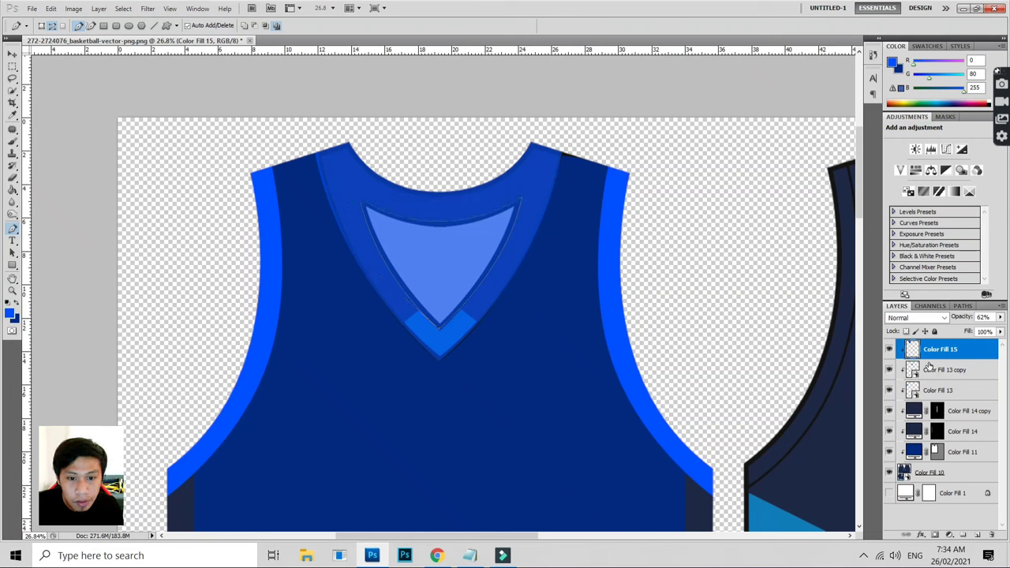
- Turn the inner V path into a selection and fill it light grey with a black outline
{"action": "right_click", "coordinate": [456, 253]}
{"action": "left_click", "coordinate": [503, 300]}
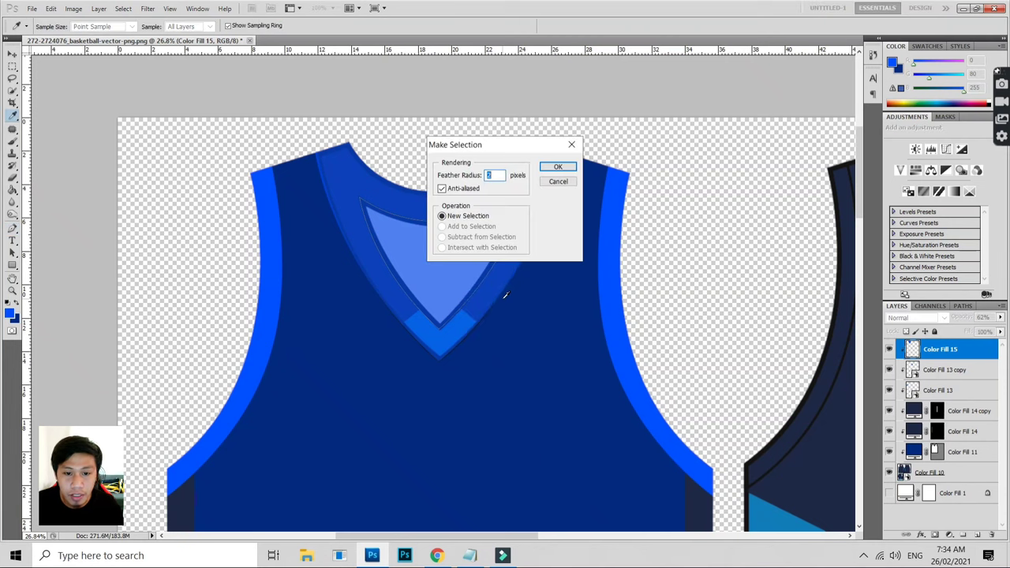
{"action": "key", "text": "Return"}
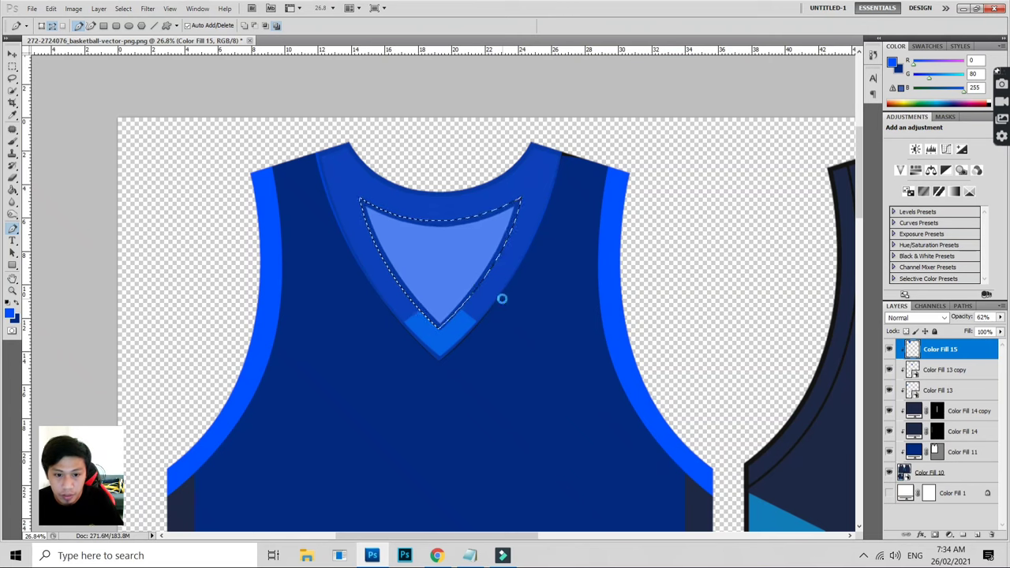
{"action": "key", "text": "Delete"}
{"action": "key", "text": "ctrl+d"}
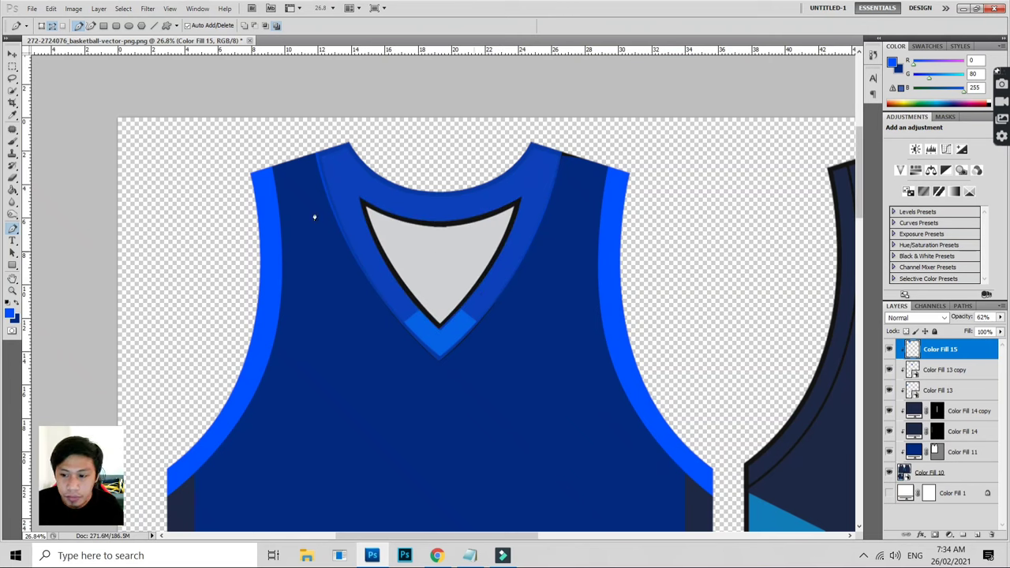
- Restore the Color Fill 15 collar layer to 100% opacity
{"action": "left_click", "coordinate": [13, 53]}
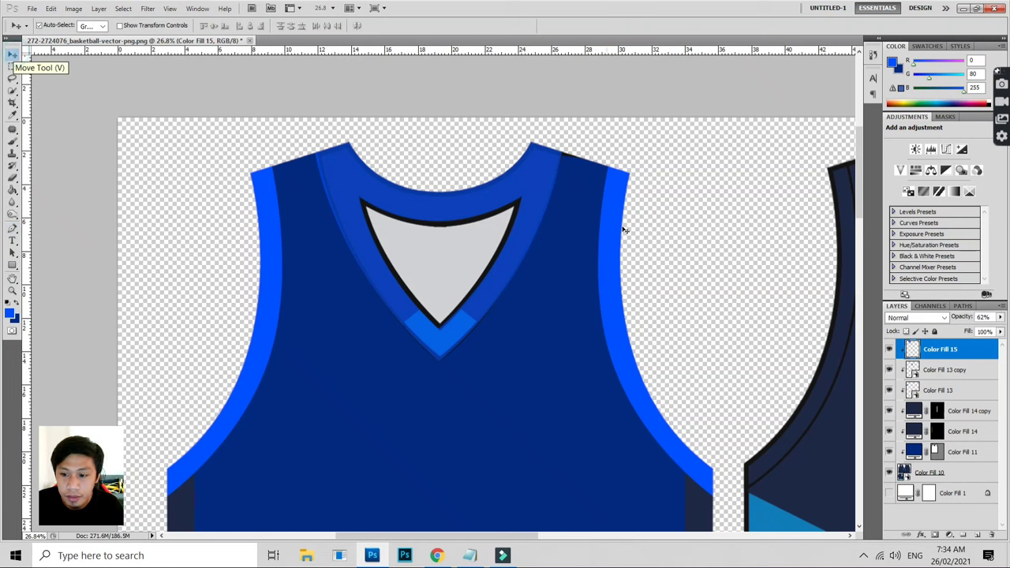
{"action": "left_click", "coordinate": [999, 316]}
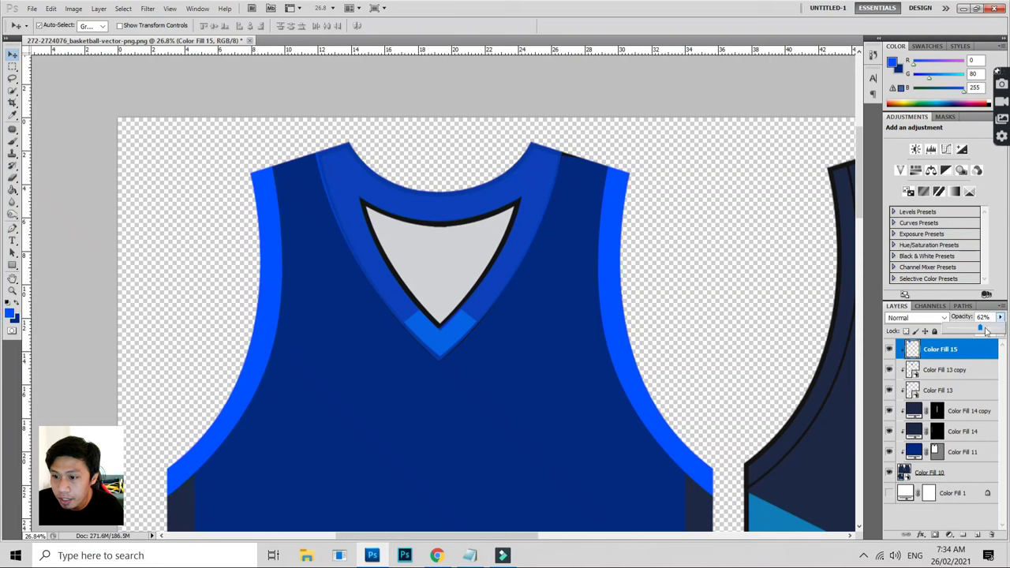
{"action": "left_click_drag", "start_coordinate": [984, 326], "coordinate": [1000, 327]}
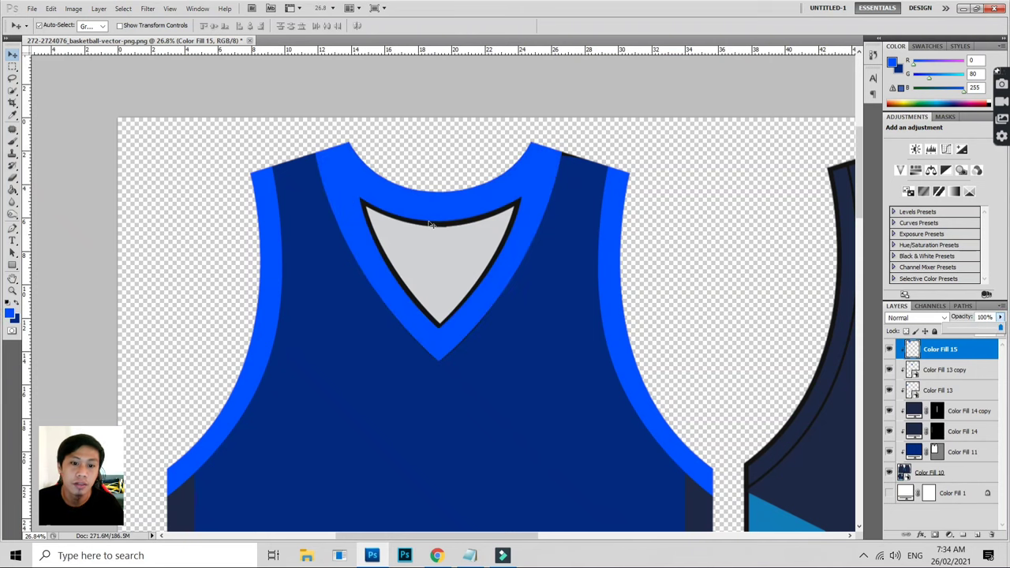
{"action": "scroll", "coordinate": [430, 224], "scroll_direction": "up", "scroll_amount": 1}
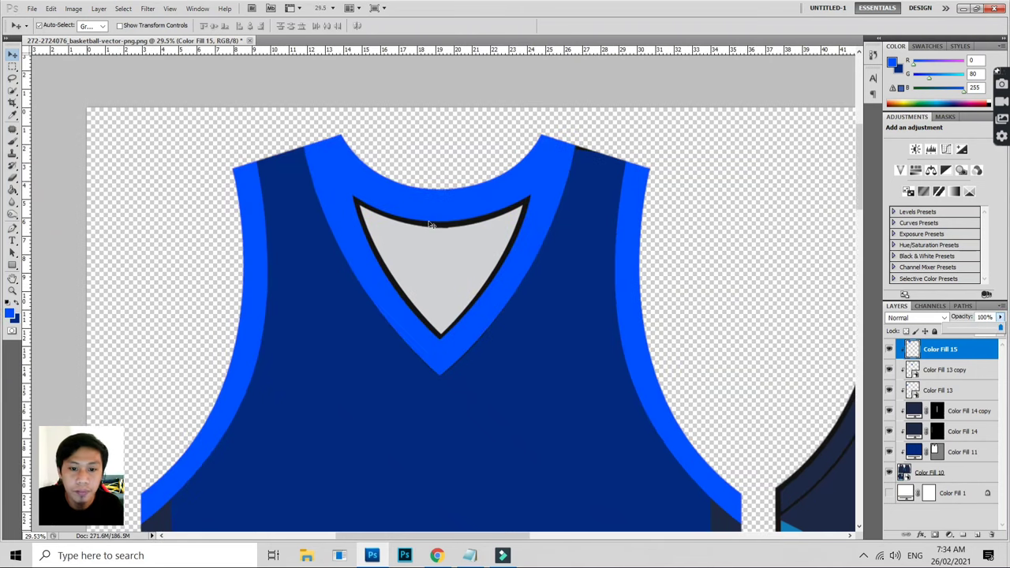
{"action": "scroll", "coordinate": [388, 205], "scroll_direction": "up", "scroll_amount": 2}
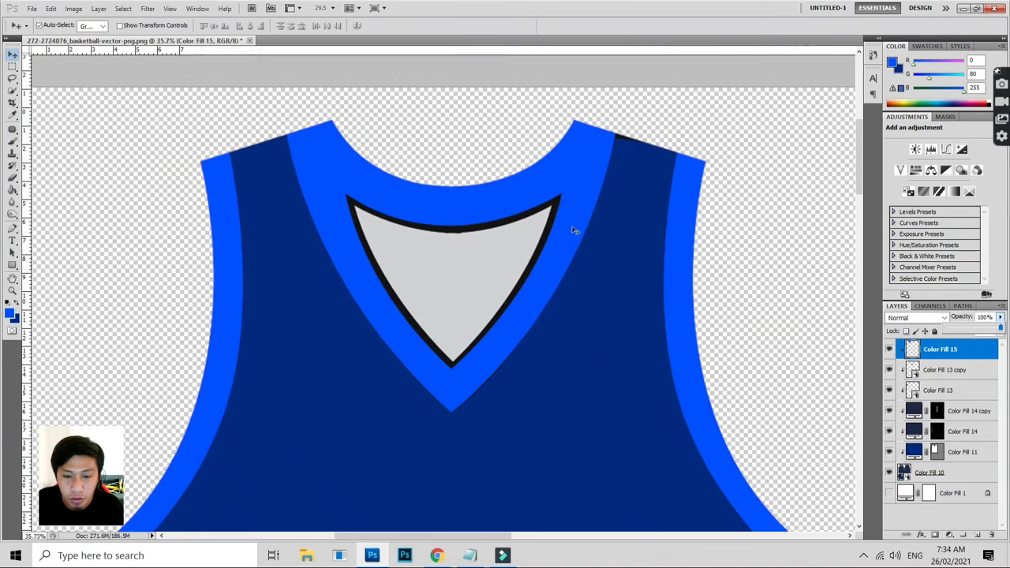
- On Color Fill 13 copy, trace a closed path around the V-neck opening
{"action": "left_click", "coordinate": [975, 368]}
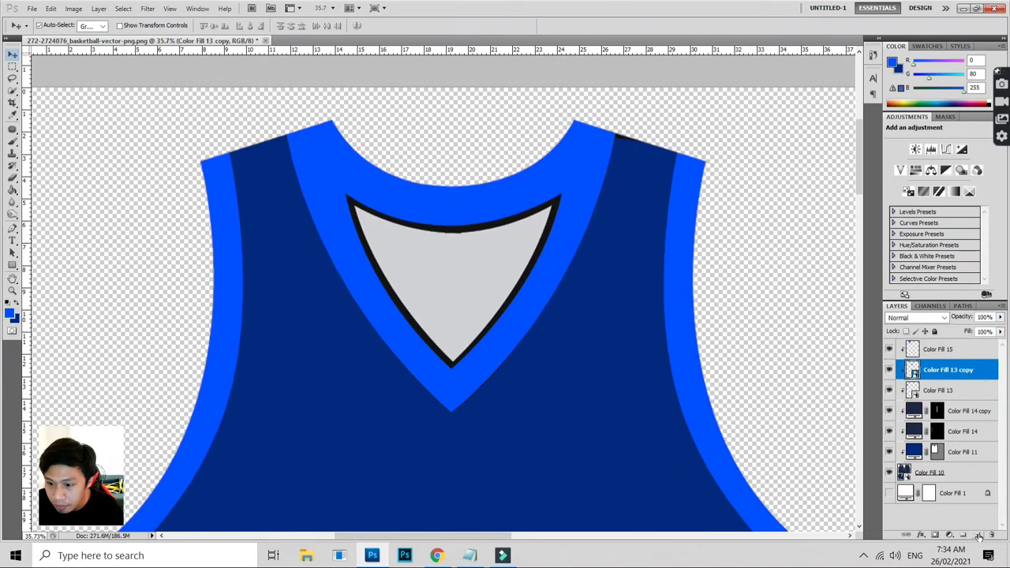
{"action": "key", "text": "p"}
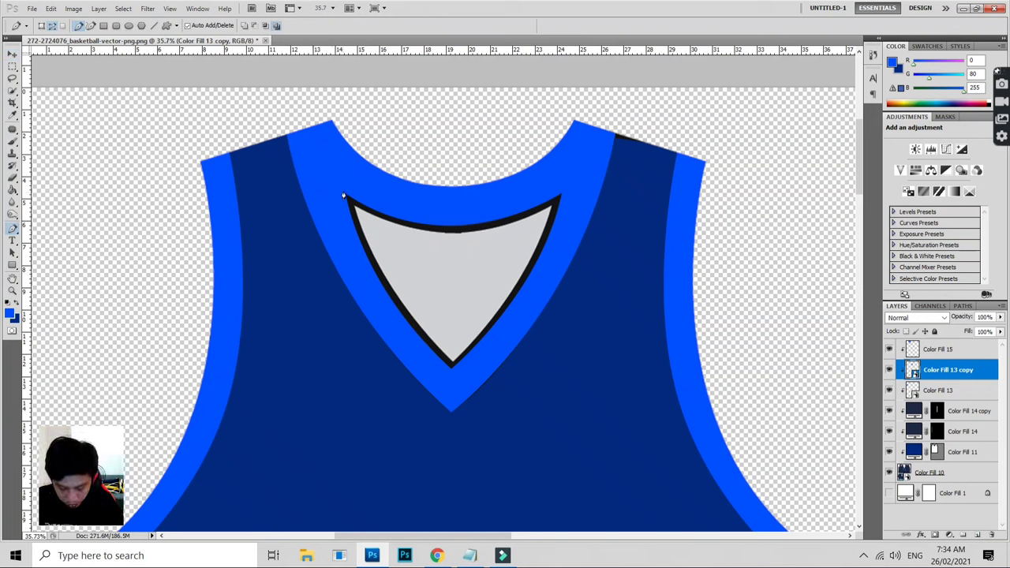
{"action": "left_click", "coordinate": [331, 182]}
{"action": "left_click", "coordinate": [410, 347]}
{"action": "left_click", "coordinate": [442, 379]}
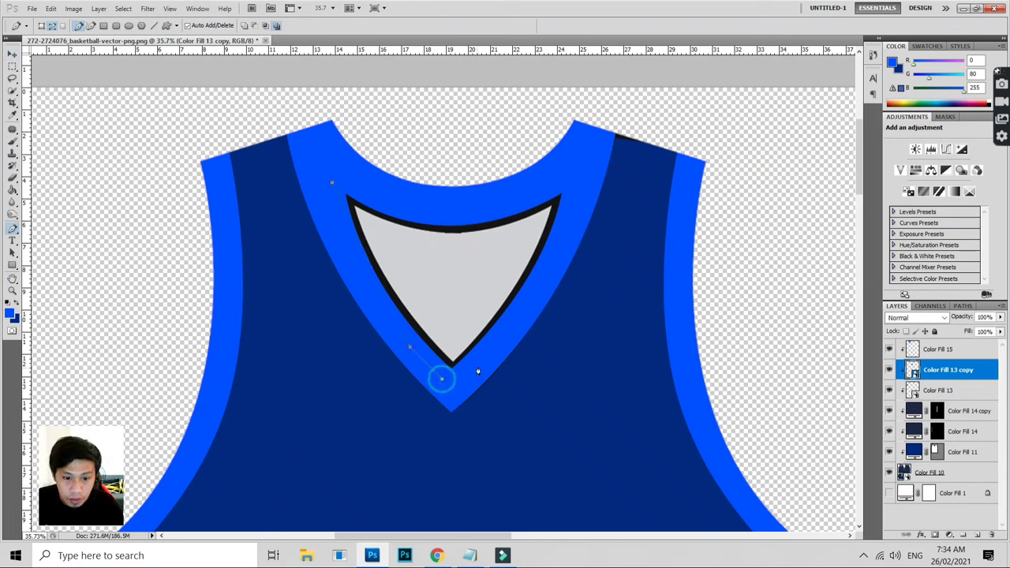
{"action": "left_click", "coordinate": [479, 366]}
{"action": "left_click", "coordinate": [532, 296]}
{"action": "left_click", "coordinate": [575, 183]}
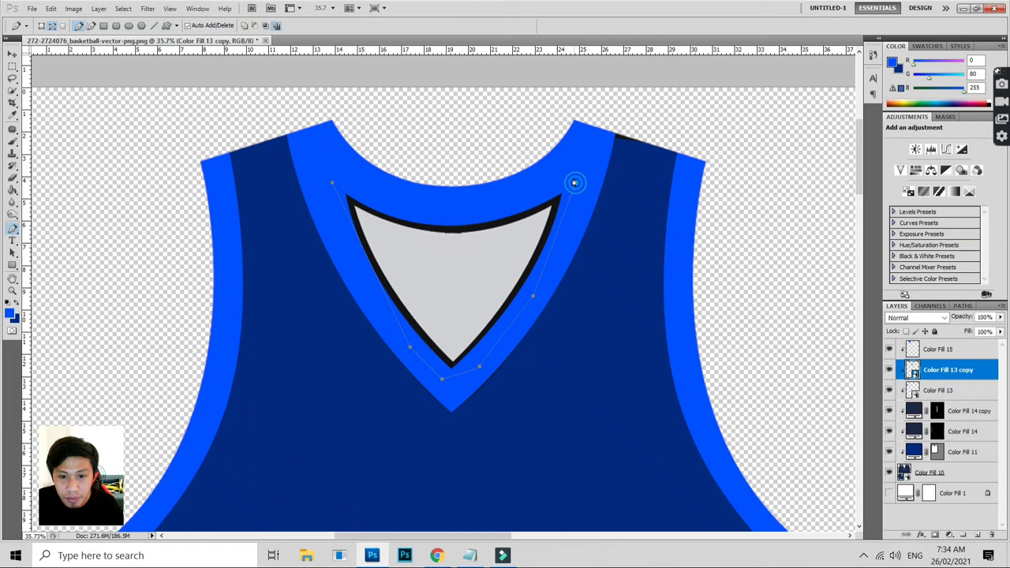
{"action": "left_click", "coordinate": [521, 191]}
{"action": "left_click", "coordinate": [466, 203]}
{"action": "left_click", "coordinate": [407, 200]}
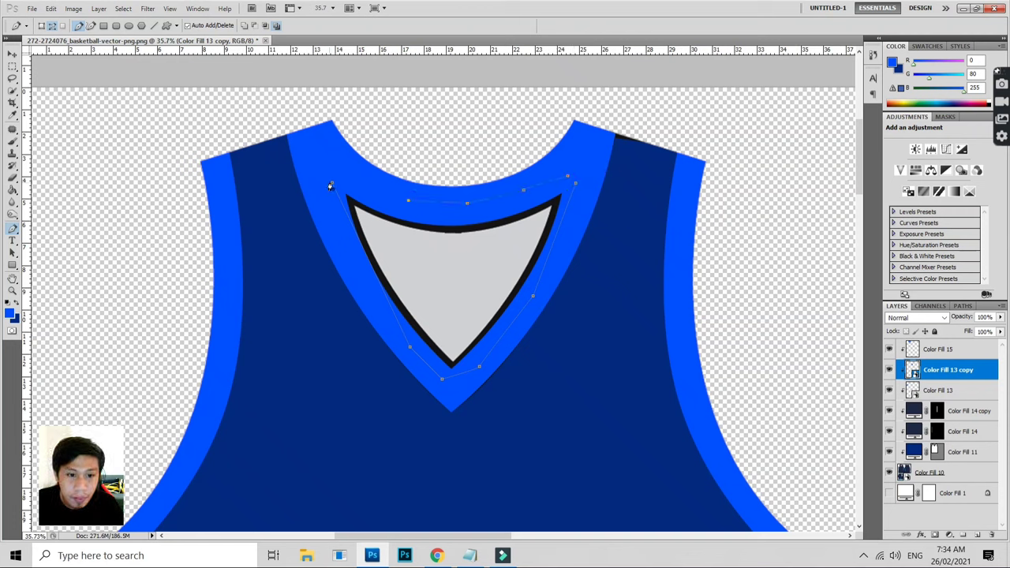
{"action": "left_click", "coordinate": [330, 186]}
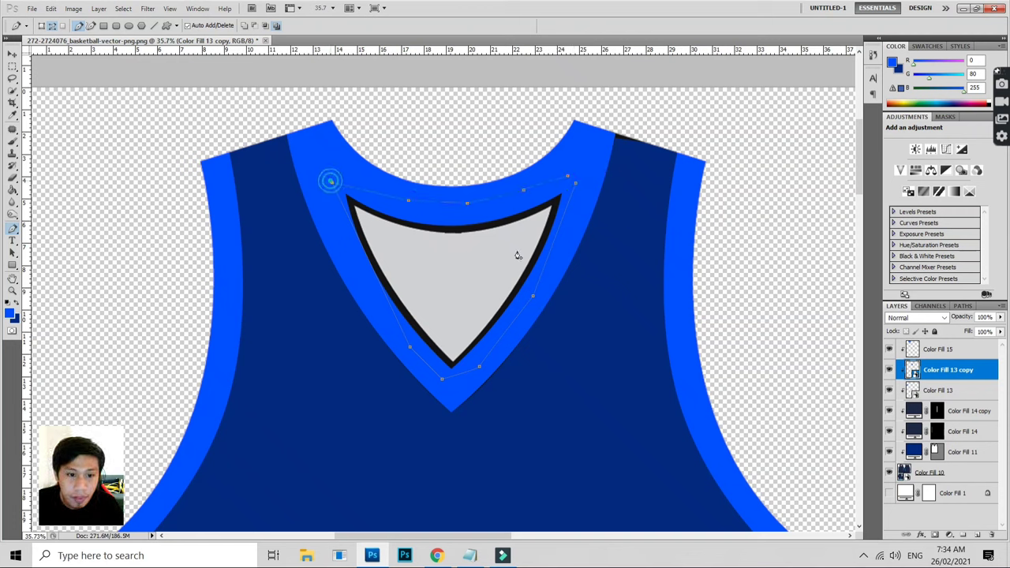
- Fill the V-neck path with a dark navy Solid Color layer, Color Fill 16
{"action": "left_click", "coordinate": [949, 534]}
{"action": "left_click", "coordinate": [860, 298]}
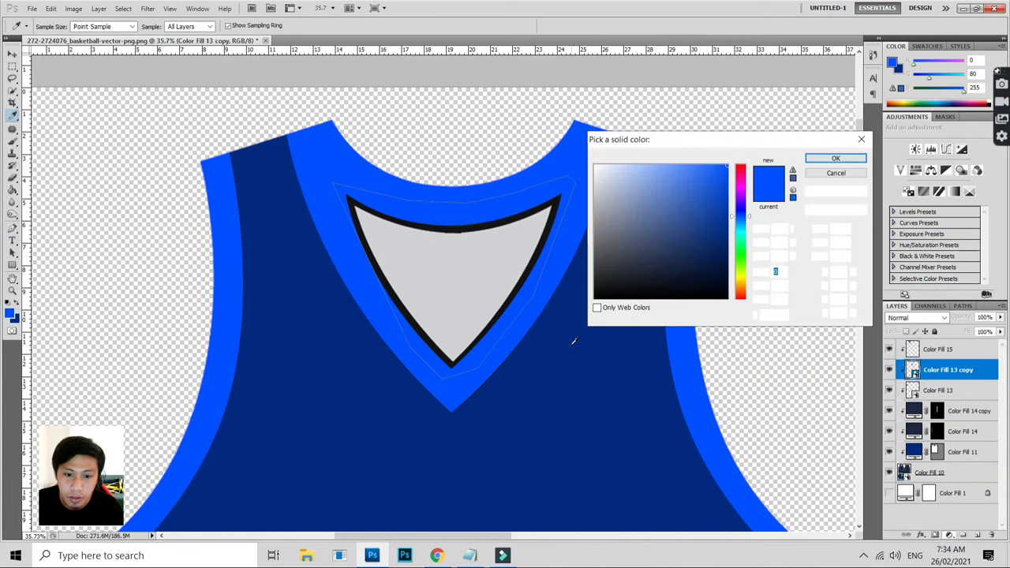
{"action": "left_click", "coordinate": [571, 344]}
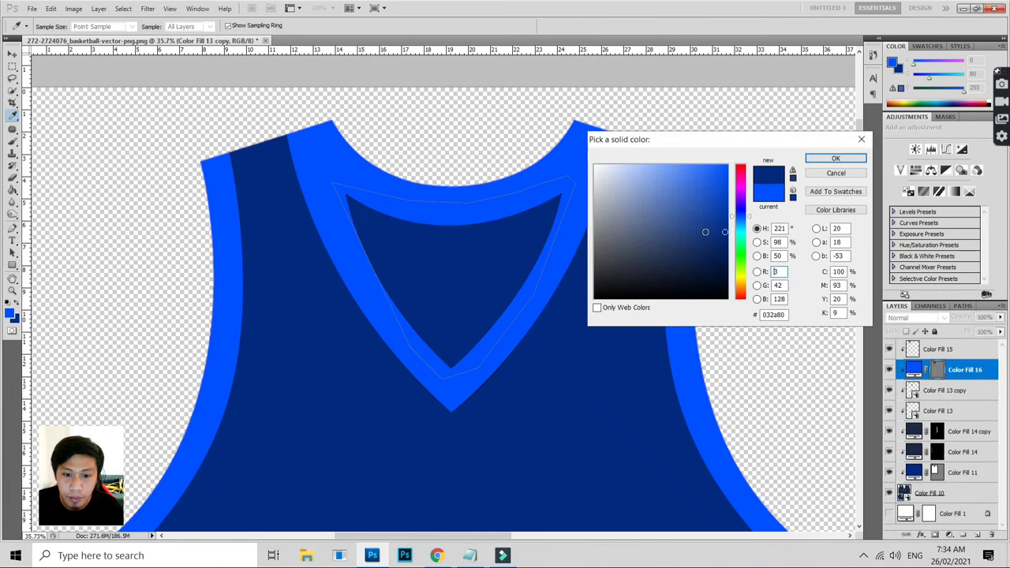
{"action": "left_click_drag", "start_coordinate": [712, 242], "coordinate": [704, 258]}
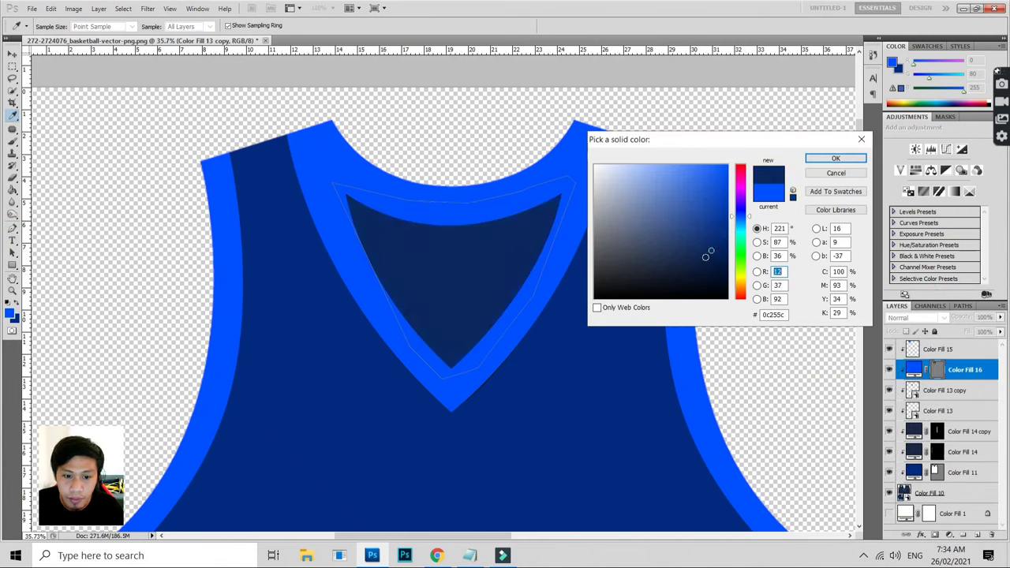
{"action": "key", "text": "Return"}
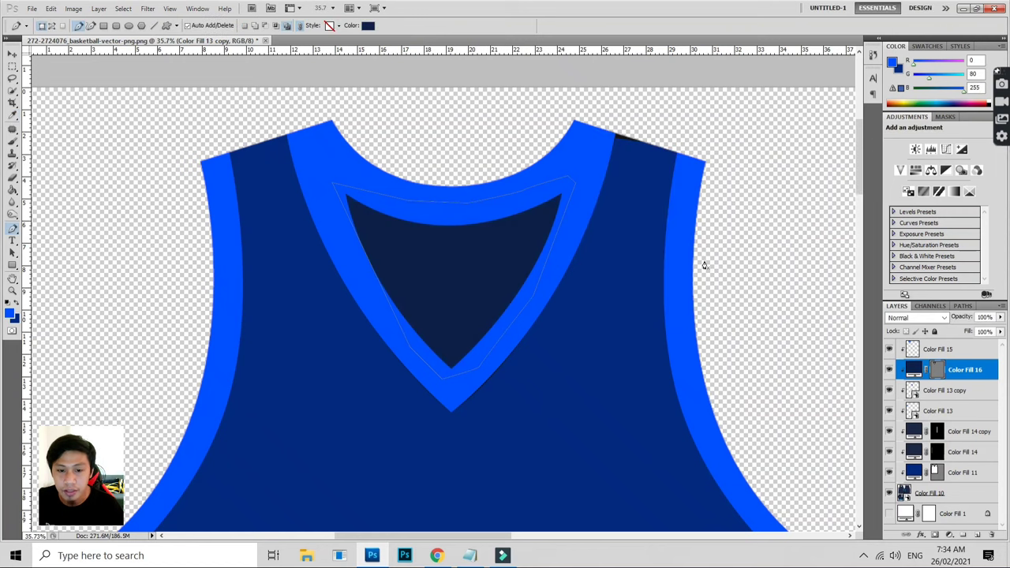
- Select the Color Fill 11 jersey body layer
{"action": "key", "text": "p"}
{"action": "left_click", "coordinate": [12, 53]}
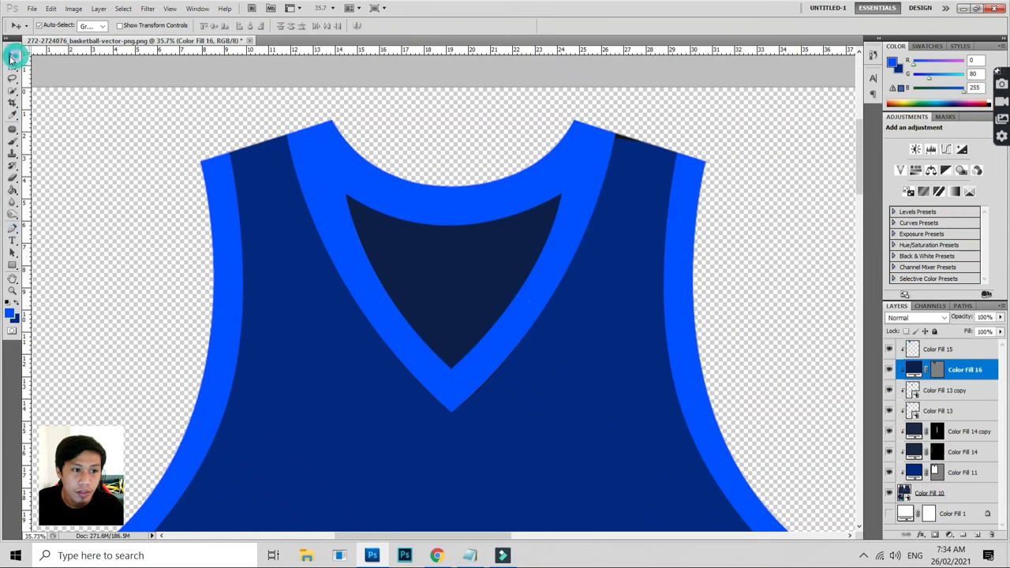
{"action": "scroll", "coordinate": [605, 271], "scroll_direction": "down", "scroll_amount": 1}
{"action": "scroll", "coordinate": [615, 182], "scroll_direction": "down", "scroll_amount": 1}
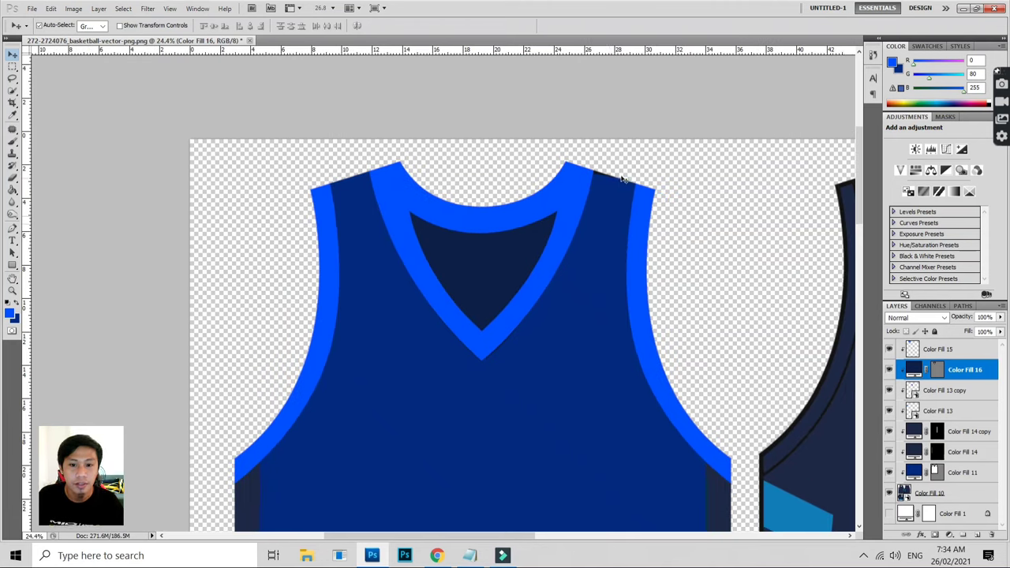
{"action": "left_click", "coordinate": [608, 184]}
{"action": "scroll", "coordinate": [603, 180], "scroll_direction": "up", "scroll_amount": 1}
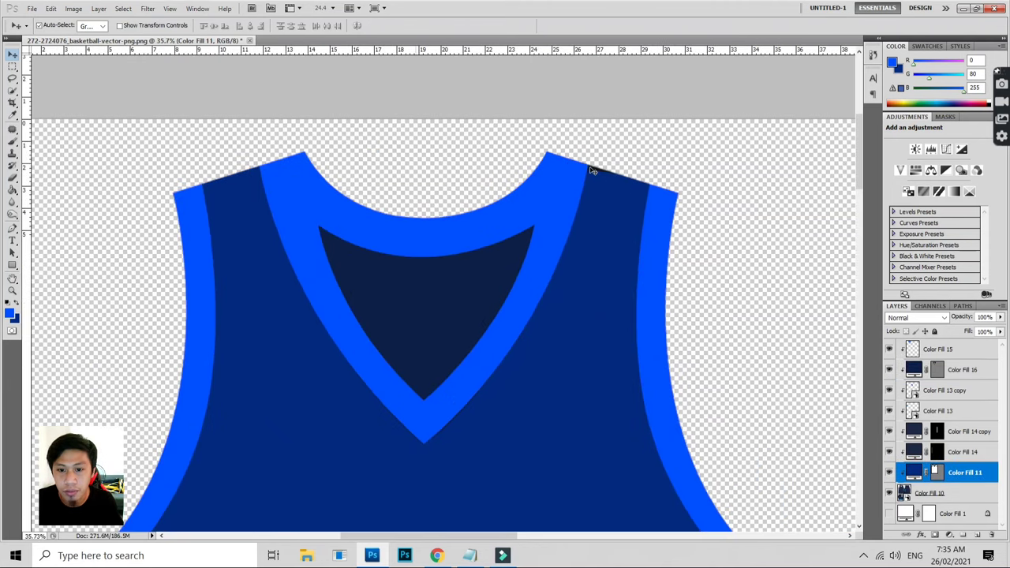
{"action": "scroll", "coordinate": [601, 181], "scroll_direction": "up", "scroll_amount": 1}
{"action": "scroll", "coordinate": [602, 181], "scroll_direction": "up", "scroll_amount": 1}
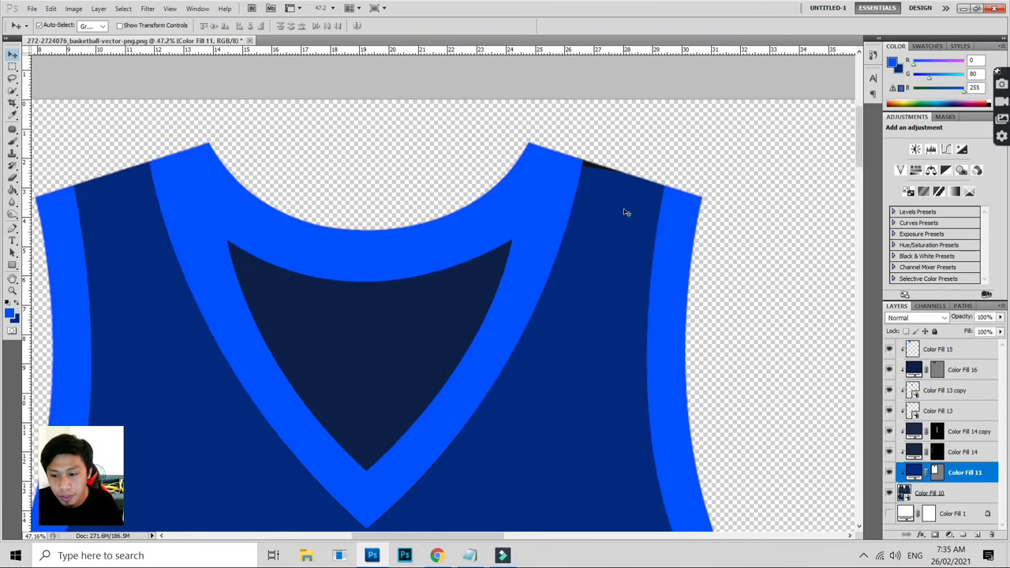
- Trace a closed path around the dark gap at the right shoulder
{"action": "key", "text": "p"}
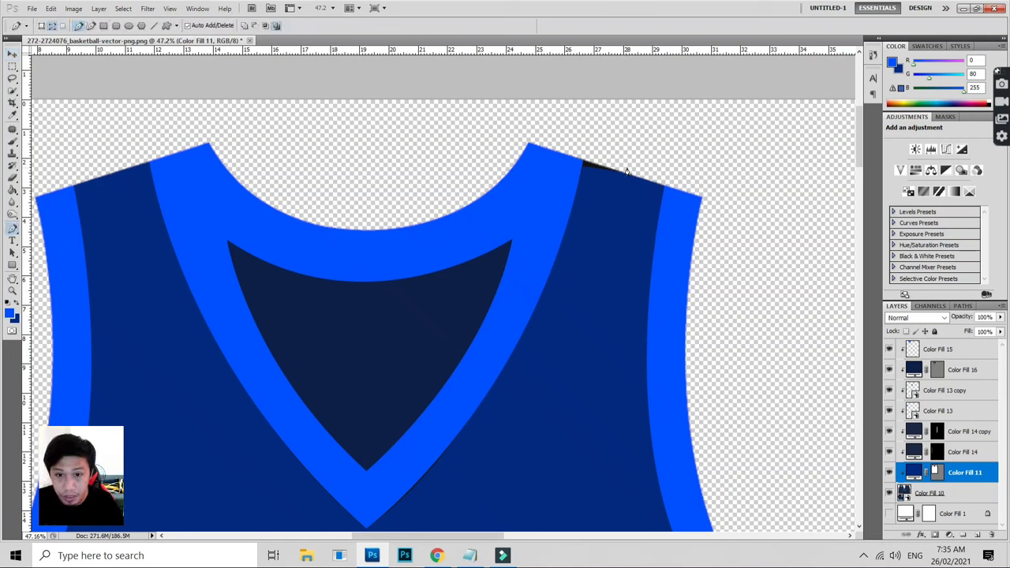
{"action": "left_click", "coordinate": [627, 168]}
{"action": "left_click", "coordinate": [576, 179]}
{"action": "left_click", "coordinate": [573, 146]}
{"action": "left_click", "coordinate": [592, 140]}
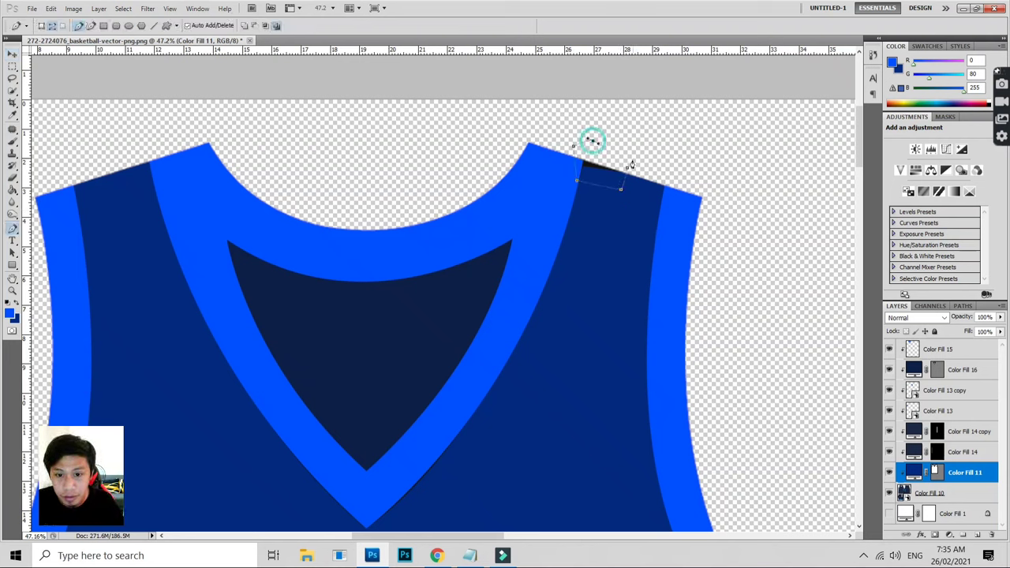
{"action": "left_click", "coordinate": [626, 169]}
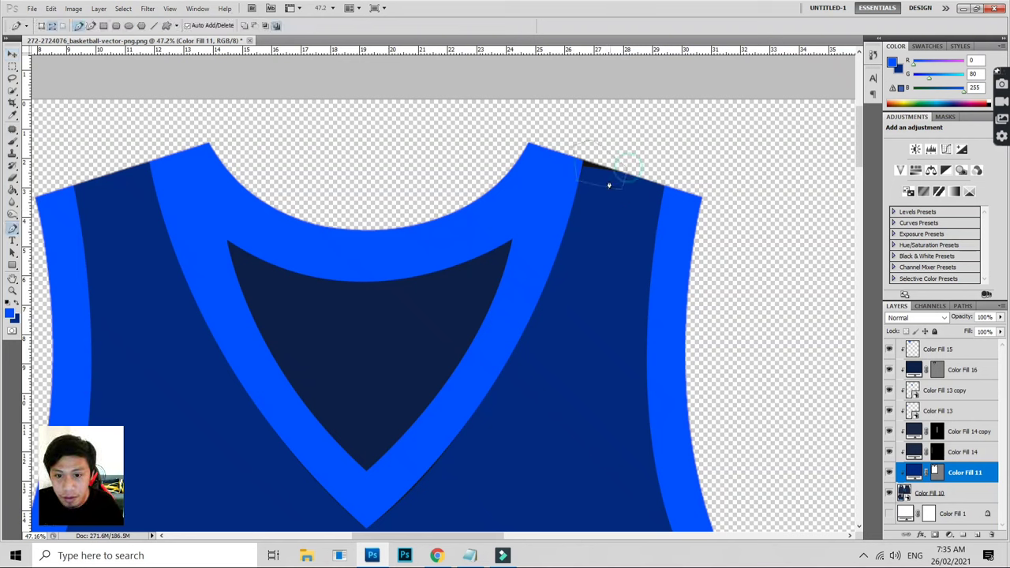
- Fill the shoulder patch with bright blue #0050ff as Color Fill 17
{"action": "left_click", "coordinate": [960, 533]}
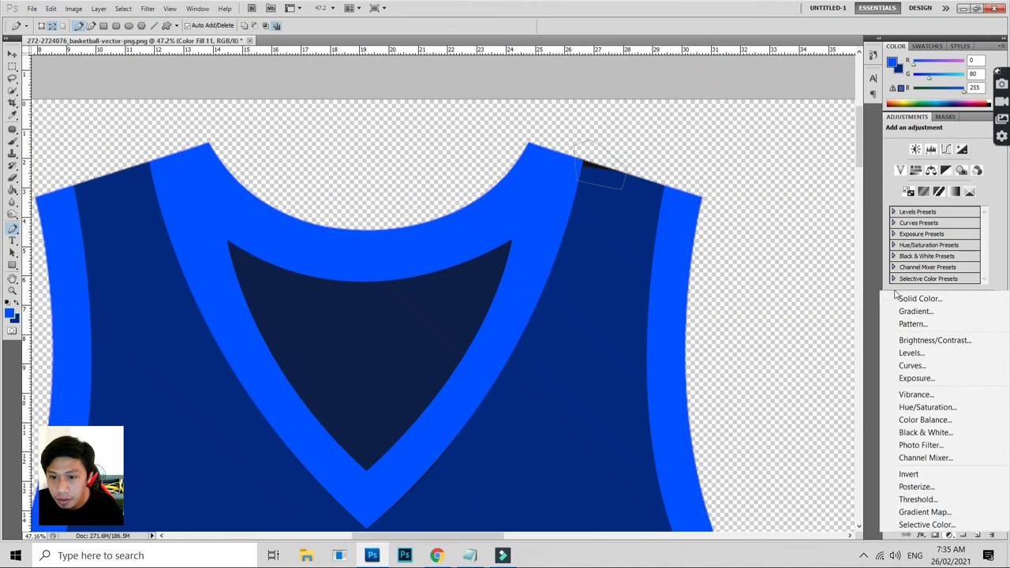
{"action": "key", "text": "Escape"}
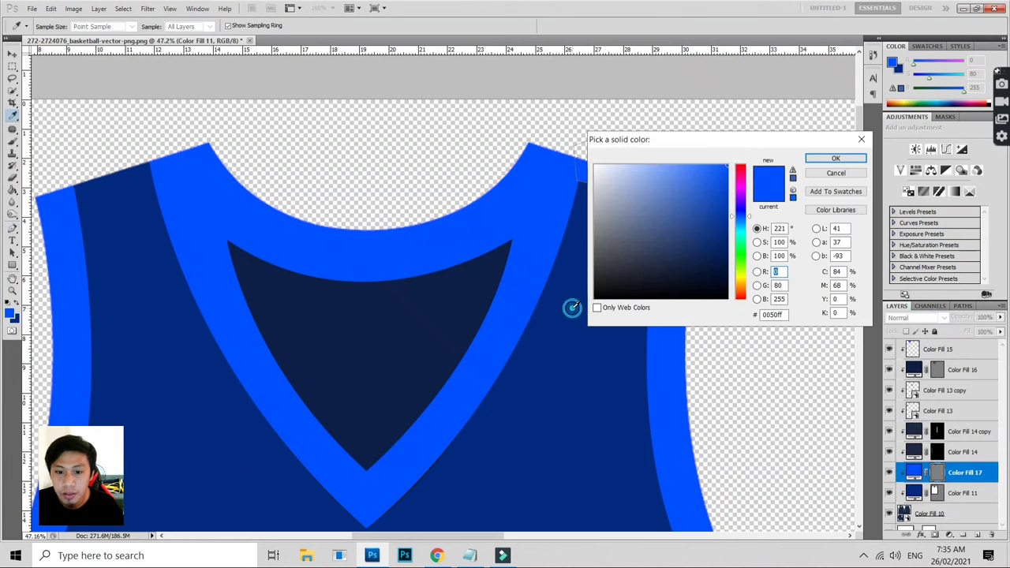
{"action": "key", "text": "Return"}
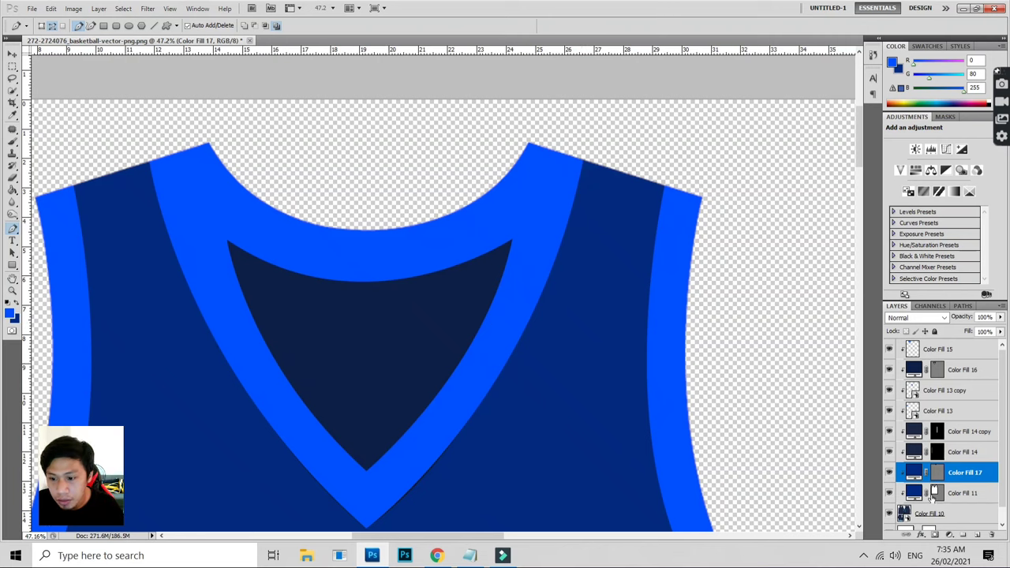
{"action": "left_click", "coordinate": [12, 56]}
- Zoom out and back in, panning to frame both jersey necklines for lettering
{"action": "scroll", "coordinate": [493, 217], "scroll_direction": "down", "scroll_amount": 3}
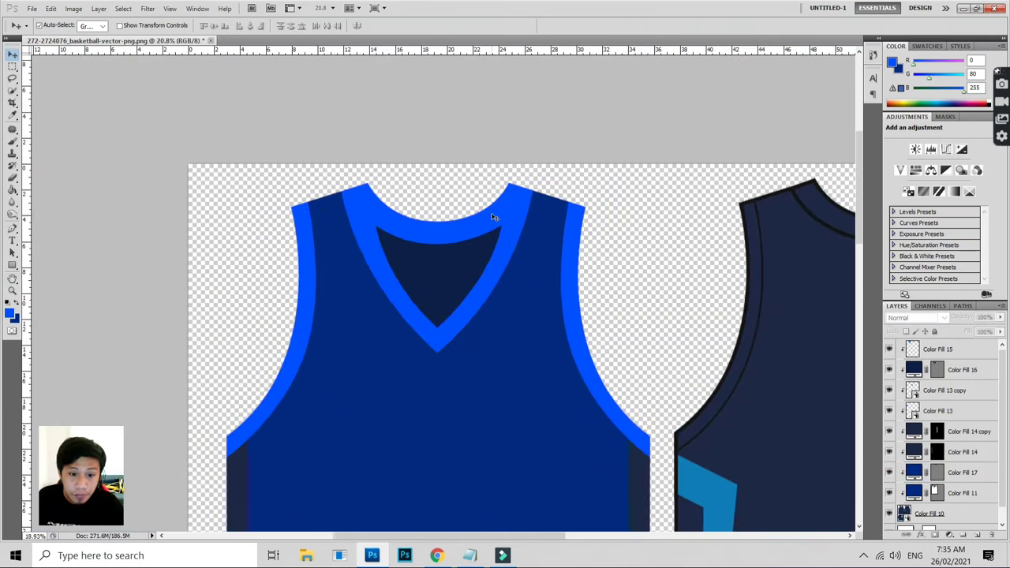
{"action": "scroll", "coordinate": [493, 217], "scroll_direction": "down", "scroll_amount": 1}
{"action": "scroll", "coordinate": [491, 228], "scroll_direction": "down", "scroll_amount": 1}
{"action": "scroll", "coordinate": [488, 248], "scroll_direction": "down", "scroll_amount": 1}
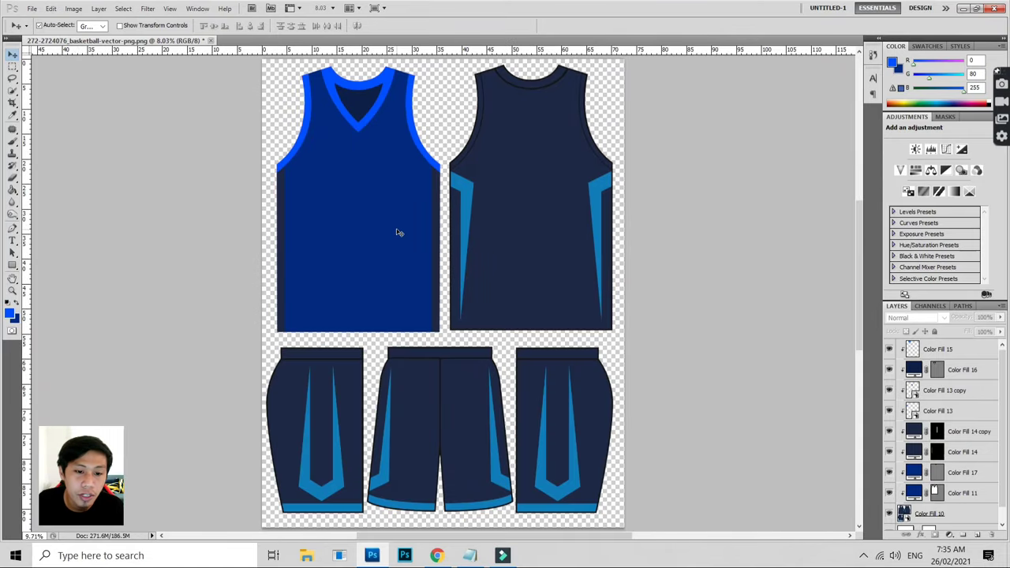
{"action": "scroll", "coordinate": [397, 232], "scroll_direction": "up", "scroll_amount": 1}
{"action": "scroll", "coordinate": [363, 185], "scroll_direction": "up", "scroll_amount": 1}
{"action": "scroll", "coordinate": [356, 173], "scroll_direction": "up", "scroll_amount": 1}
{"action": "left_click_drag", "start_coordinate": [334, 153], "coordinate": [386, 221]}
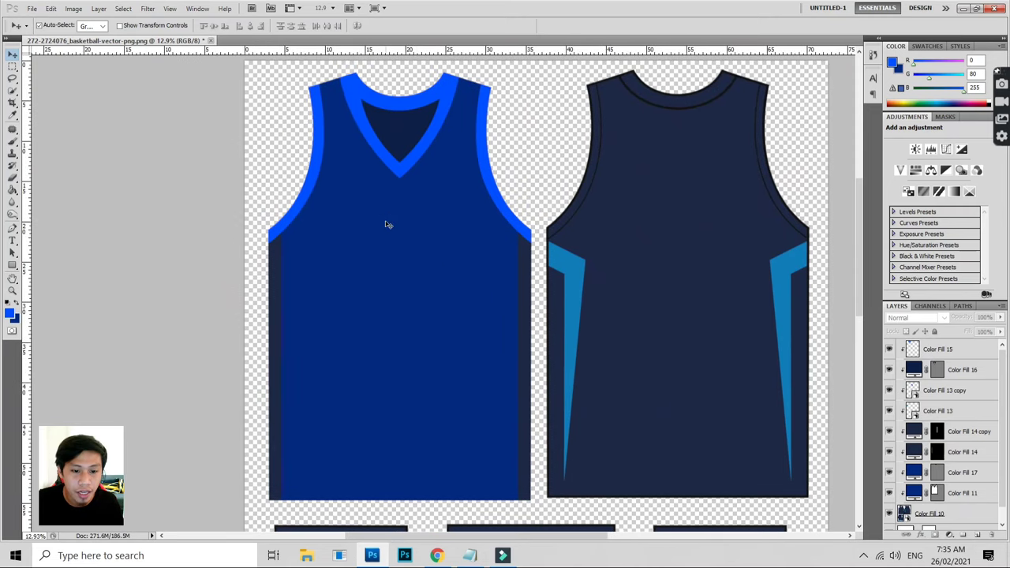
{"action": "key", "text": "t"}
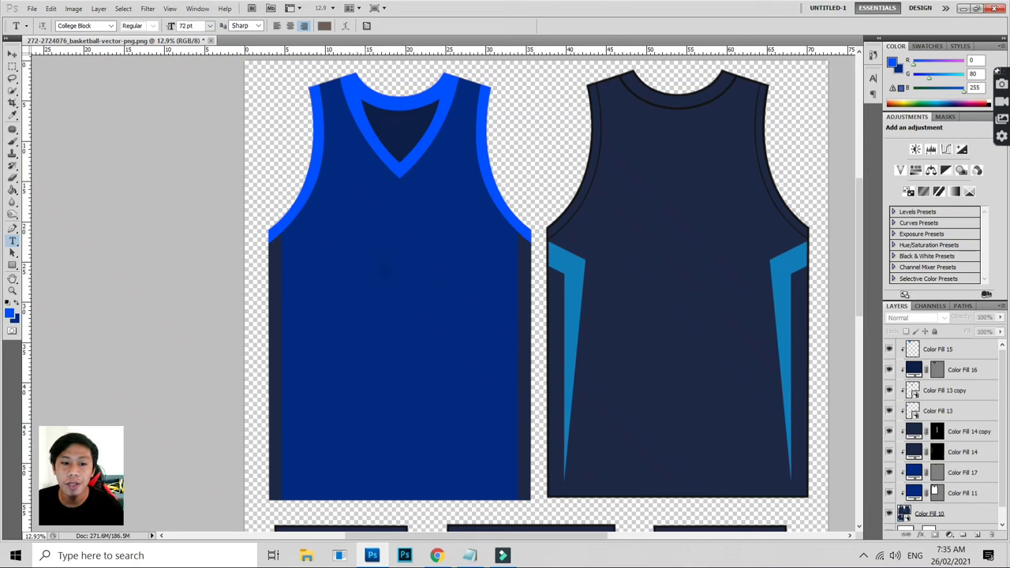
- Type HYDRO on the front chest in white
{"action": "left_click", "coordinate": [392, 289]}
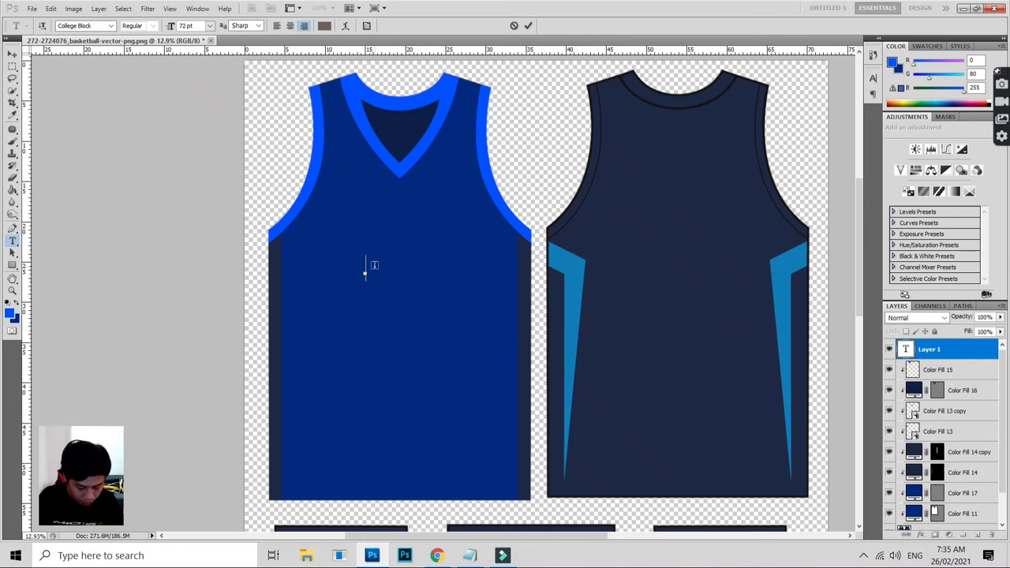
{"action": "type", "text": "HYDRO"}
{"action": "key", "text": "ctrl+a"}
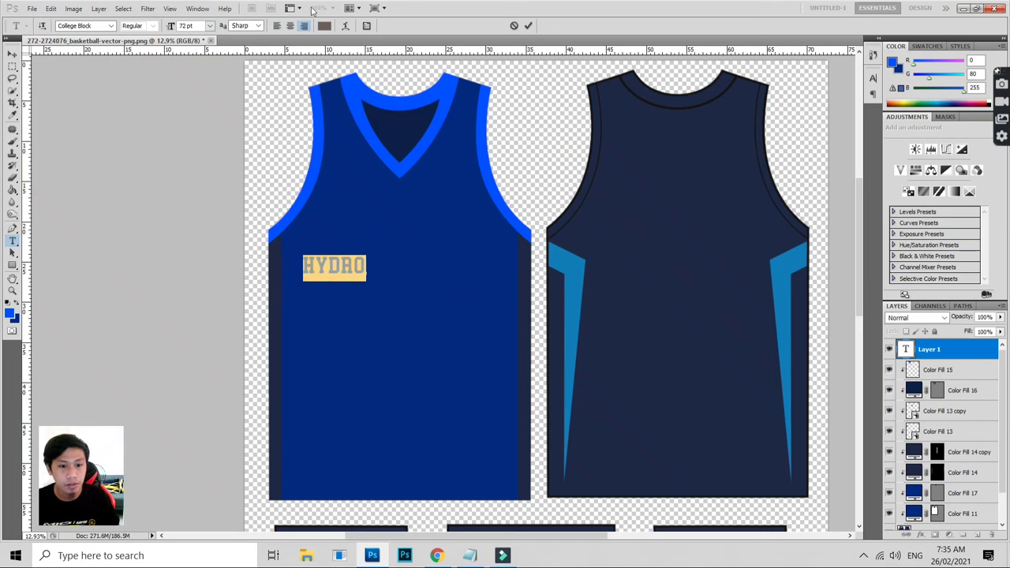
{"action": "left_click", "coordinate": [325, 26]}
{"action": "left_click", "coordinate": [670, 204]}
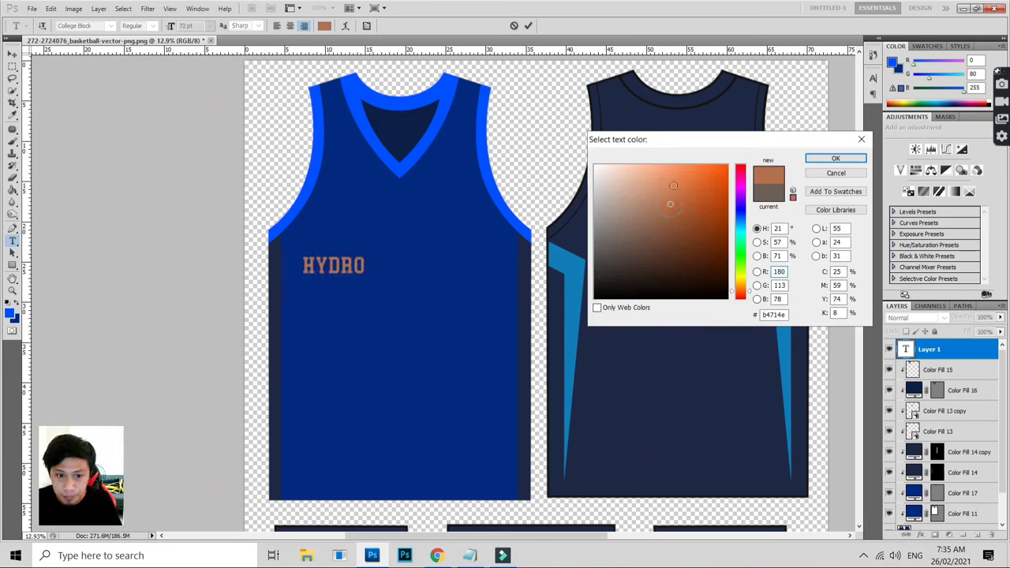
{"action": "left_click_drag", "start_coordinate": [597, 168], "coordinate": [562, 142]}
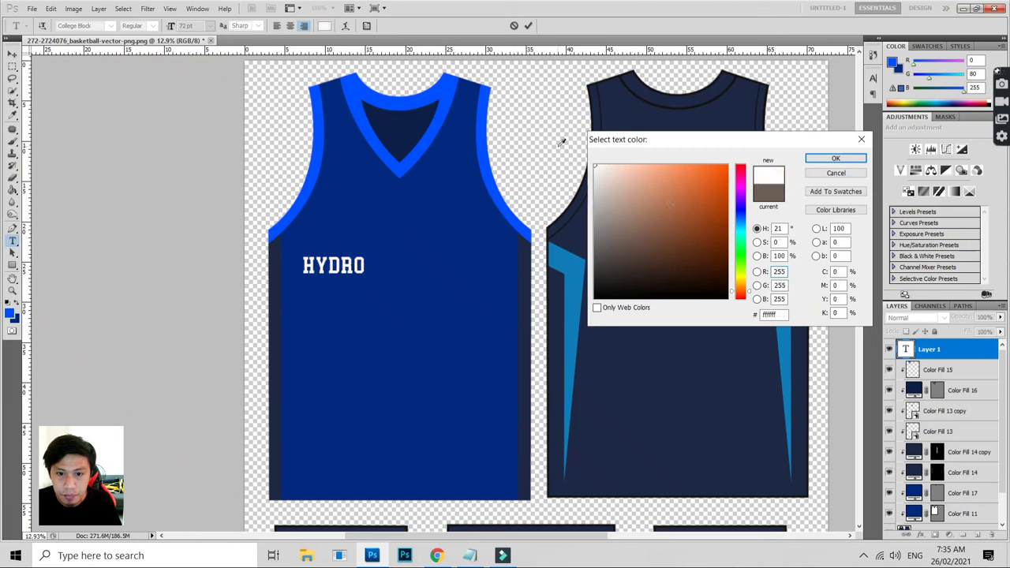
{"action": "key", "text": "Return"}
{"action": "left_click", "coordinate": [12, 54]}
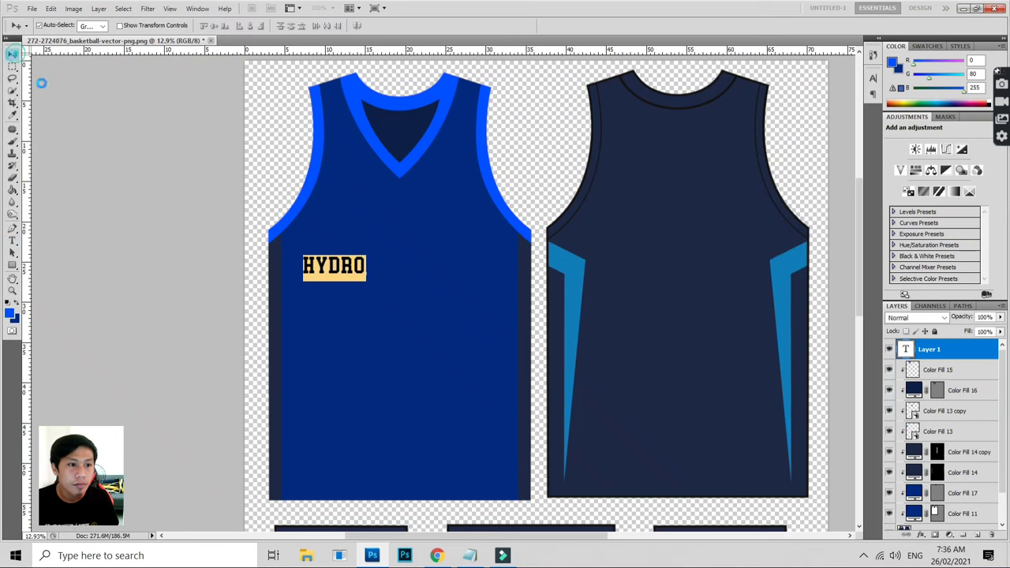
- Enlarge HYDRO to about 194 pt and centre it across the chest
{"action": "key", "text": "ctrl+t"}
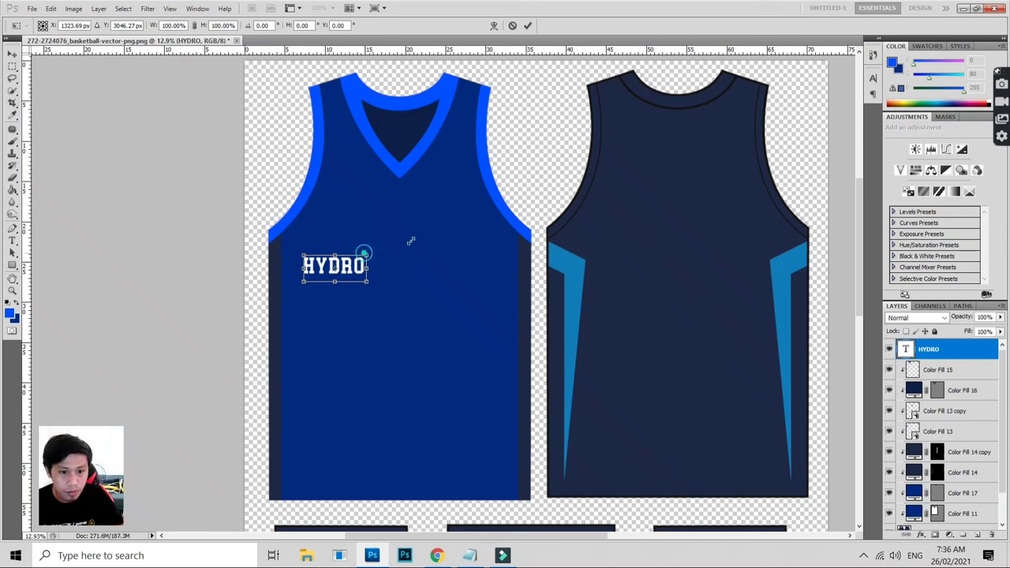
{"action": "mouse_move", "coordinate": [370, 253]}
{"action": "left_mouse_down"}
{"action": "mouse_move", "coordinate": [507, 217]}
{"action": "mouse_move", "coordinate": [474, 216]}
{"action": "left_mouse_up"}
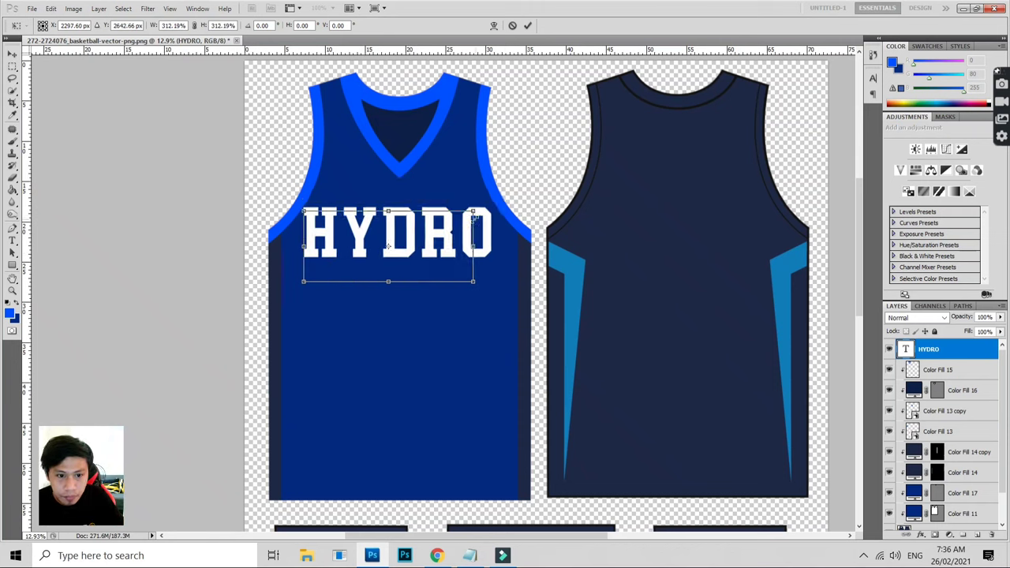
{"action": "key", "text": "Return"}
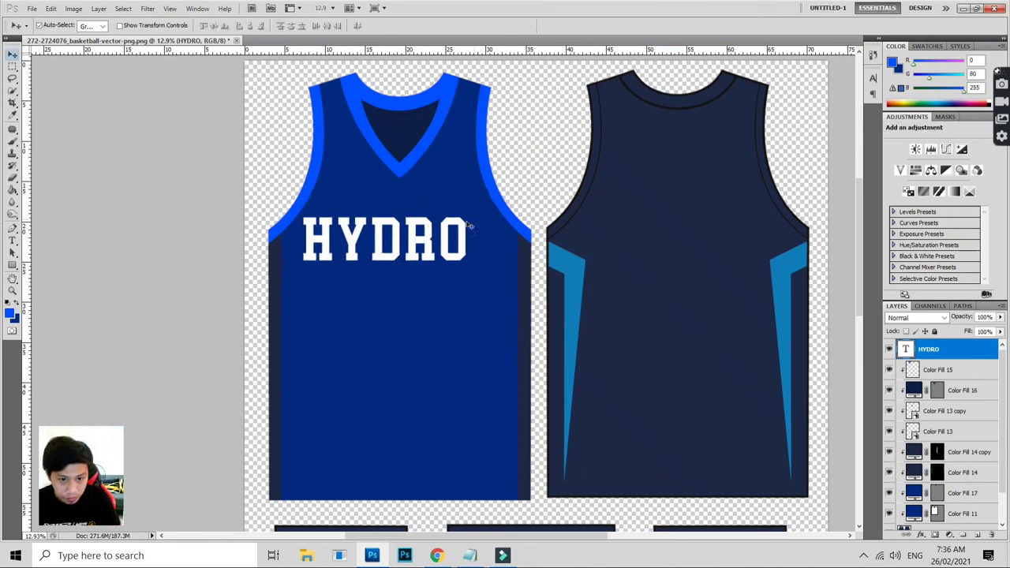
{"action": "left_click_drag", "start_coordinate": [408, 233], "coordinate": [422, 232]}
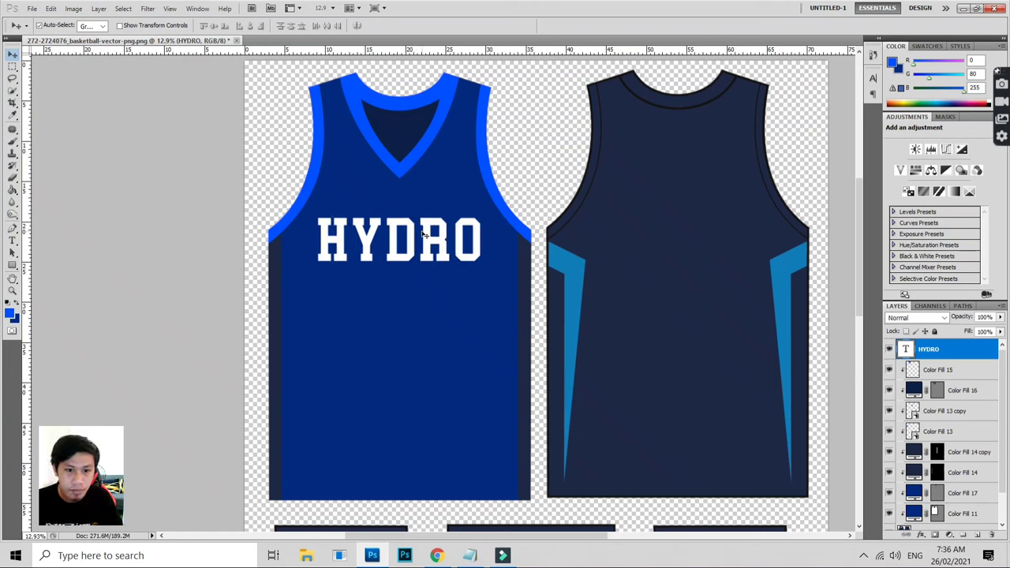
{"action": "key", "text": "t"}
{"action": "left_click", "coordinate": [418, 244]}
{"action": "key", "text": "ctrl+a"}
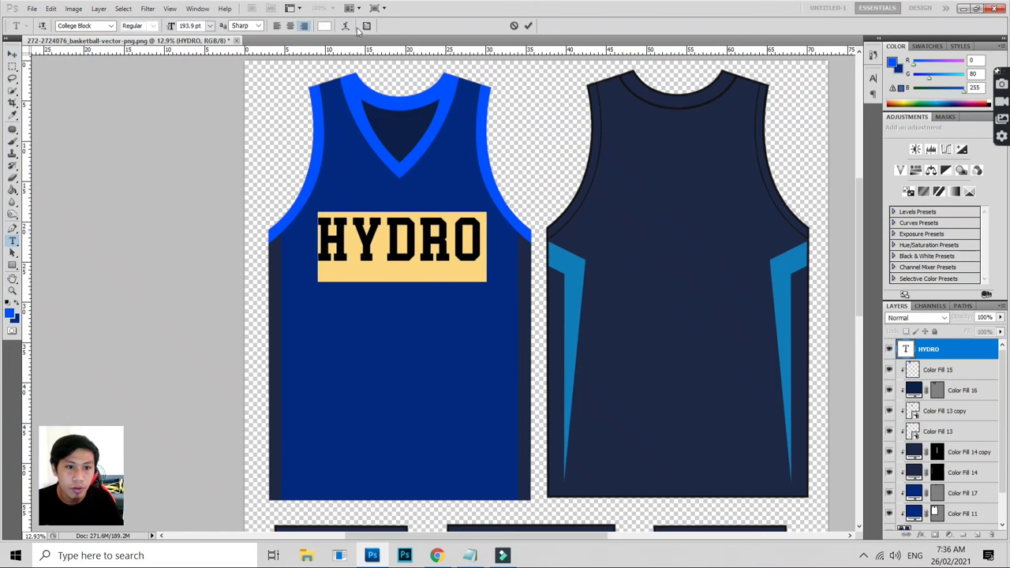
- Warp HYDRO into an Arc with bend +22
{"action": "left_click", "coordinate": [345, 25]}
{"action": "left_click", "coordinate": [507, 160]}
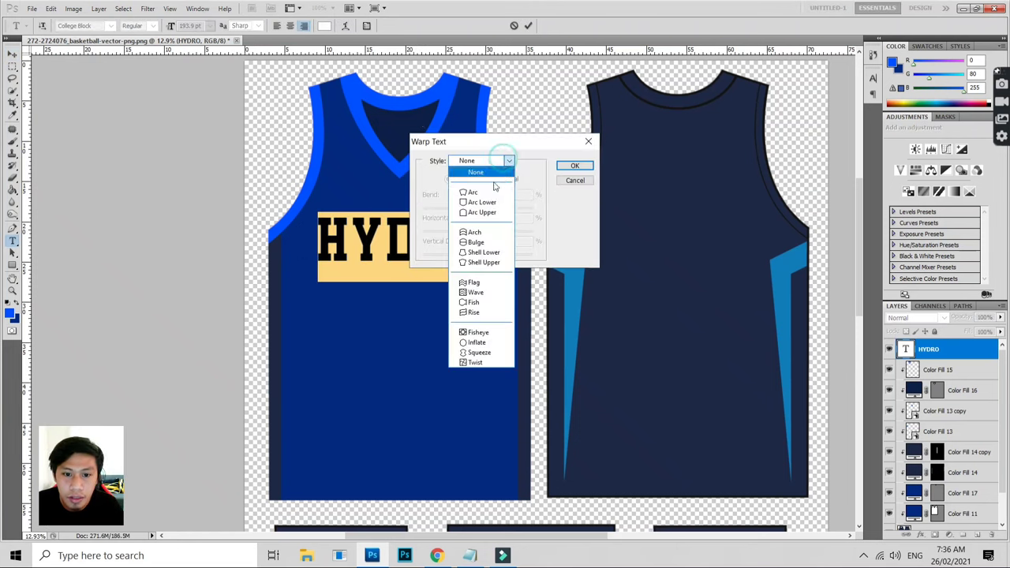
{"action": "left_click", "coordinate": [489, 191]}
{"action": "left_click_drag", "start_coordinate": [529, 142], "coordinate": [677, 141]}
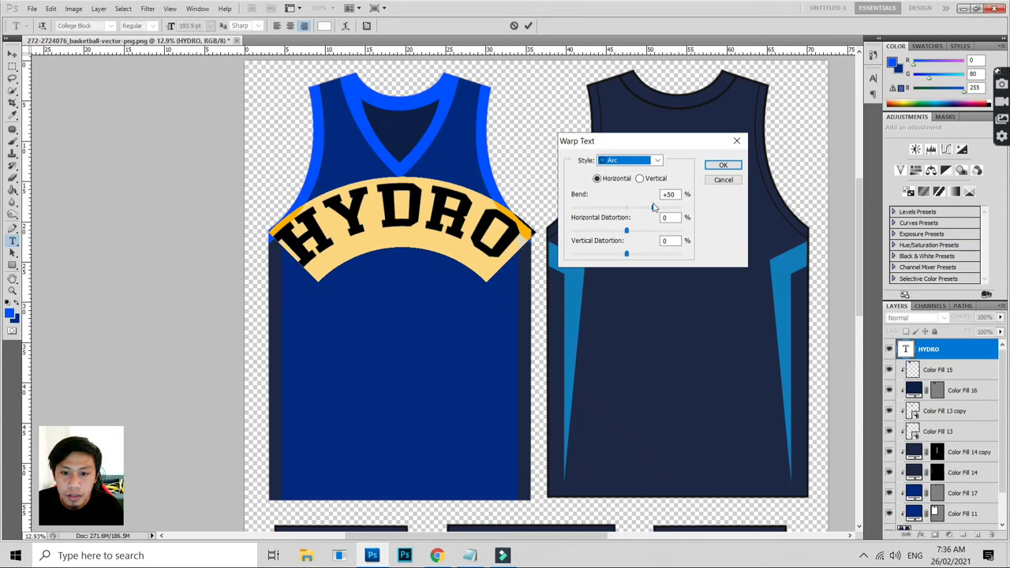
{"action": "left_click_drag", "start_coordinate": [653, 207], "coordinate": [640, 209]}
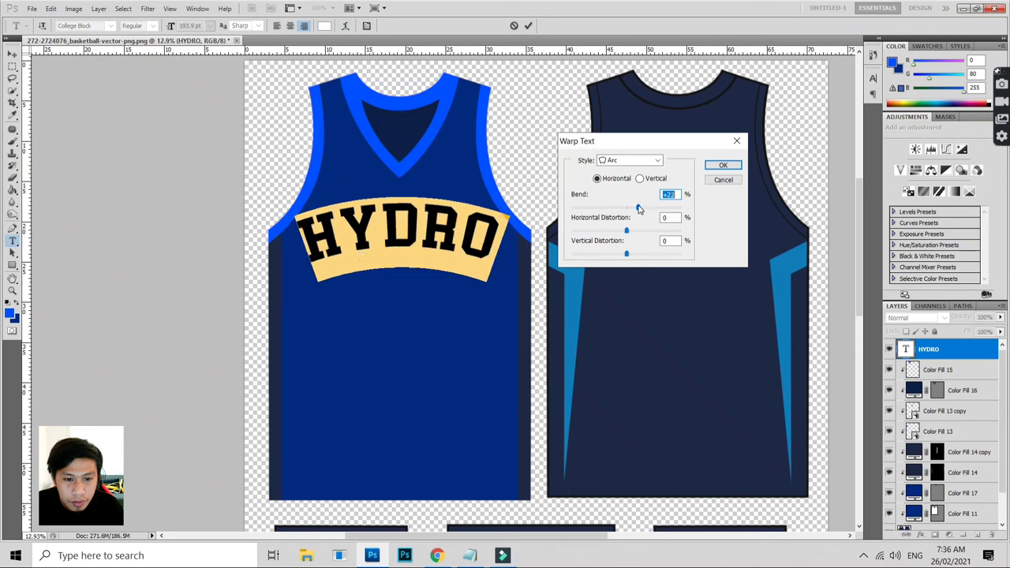
{"action": "left_click", "coordinate": [723, 164]}
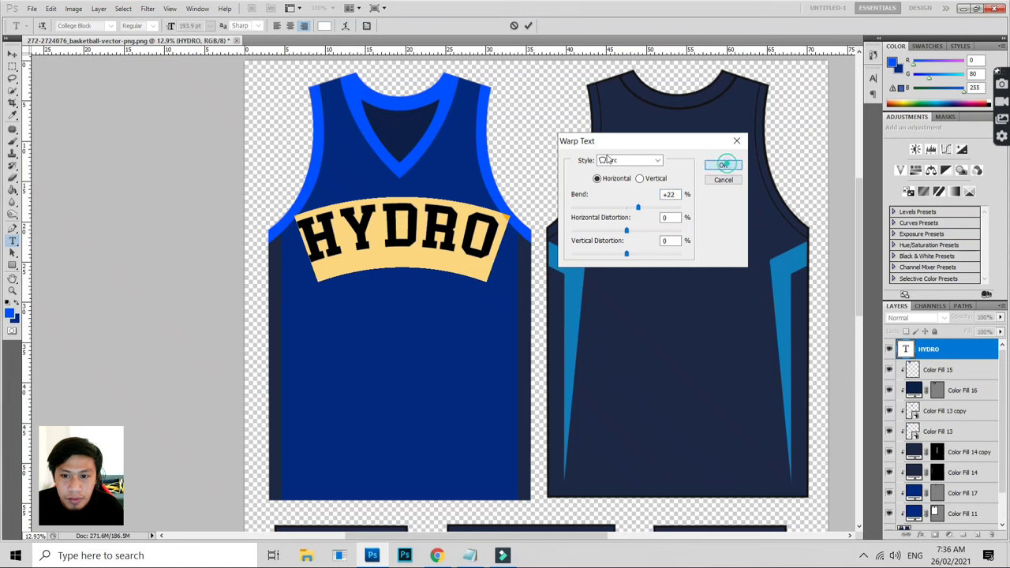
{"action": "left_click", "coordinate": [12, 54]}
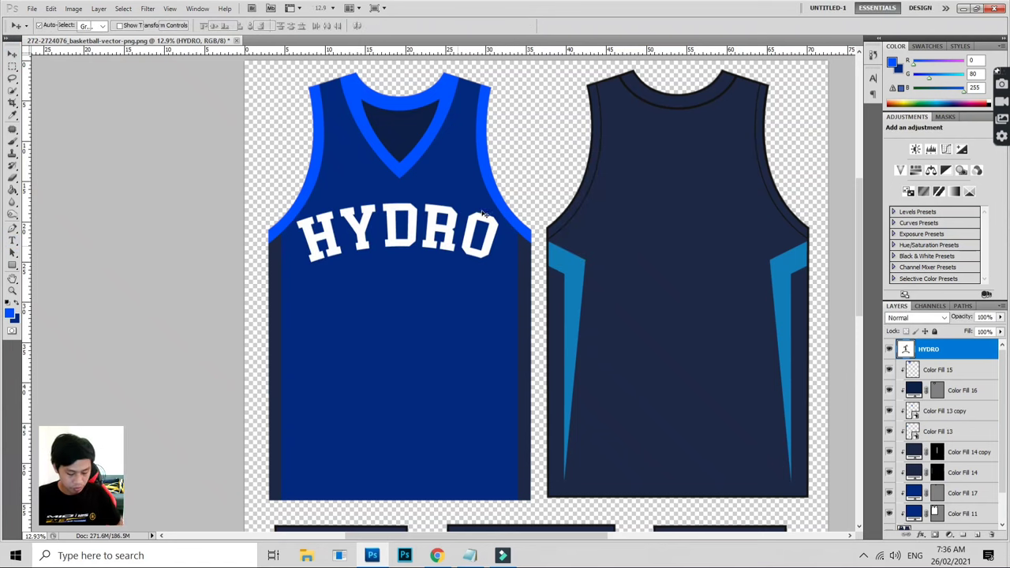
- Scale HYDRO to about 91%, tilt it one degree, and nudge it centred on the chest
{"action": "key", "text": "ctrl+t"}
{"action": "left_click_drag", "start_coordinate": [510, 190], "coordinate": [492, 199]}
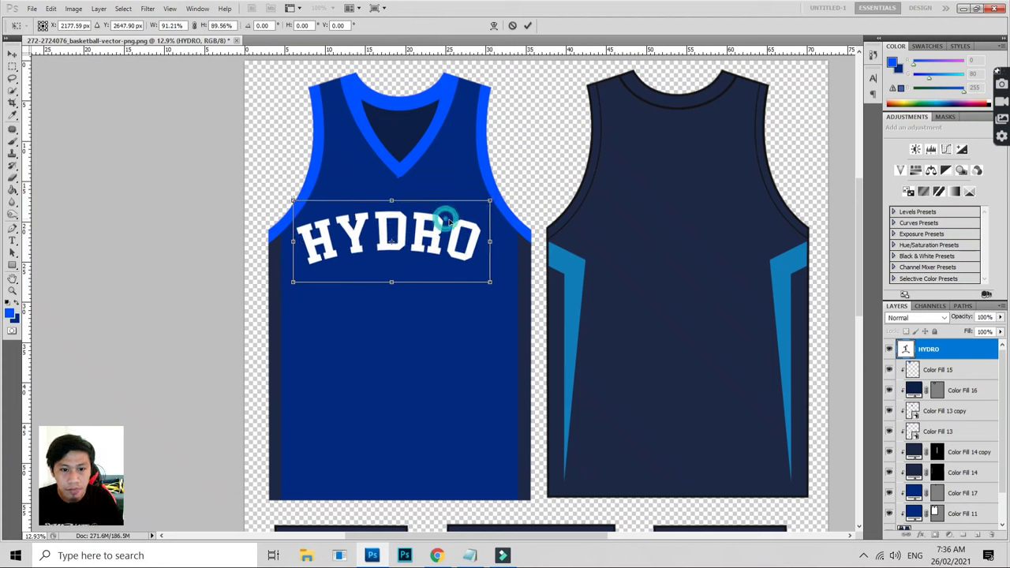
{"action": "left_click_drag", "start_coordinate": [446, 218], "coordinate": [455, 223]}
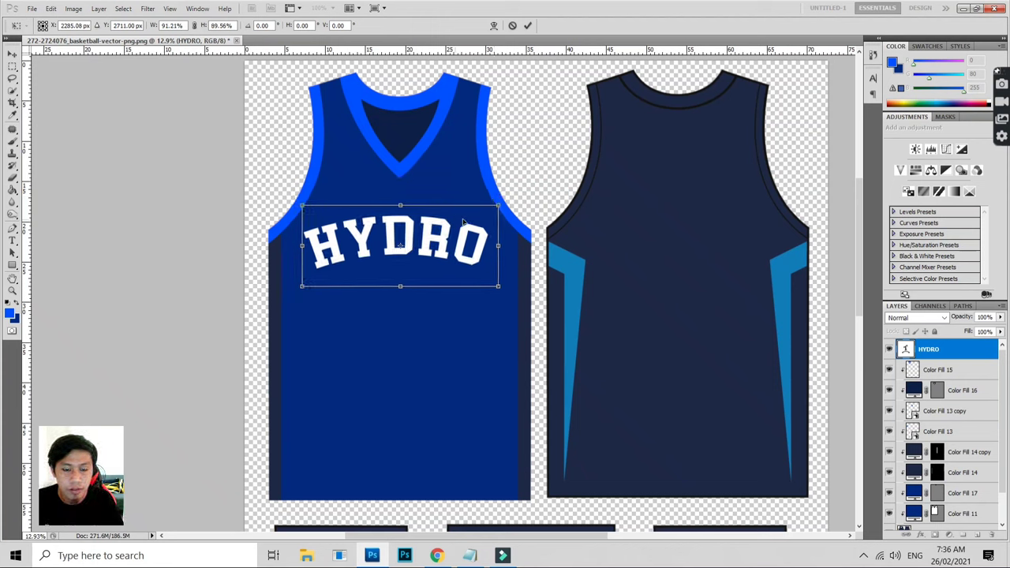
{"action": "left_click_drag", "start_coordinate": [518, 212], "coordinate": [524, 214]}
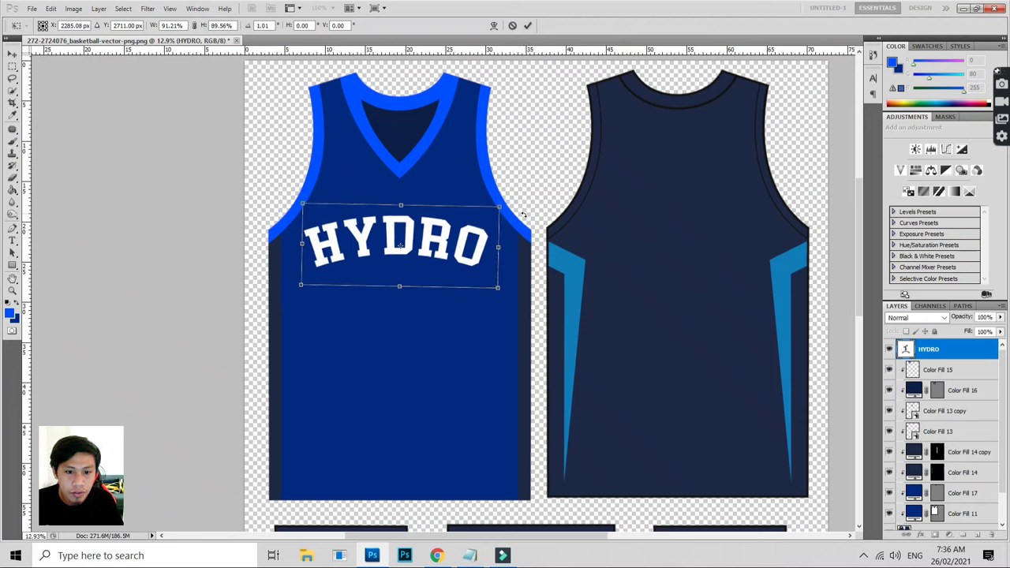
{"action": "key", "text": "Return"}
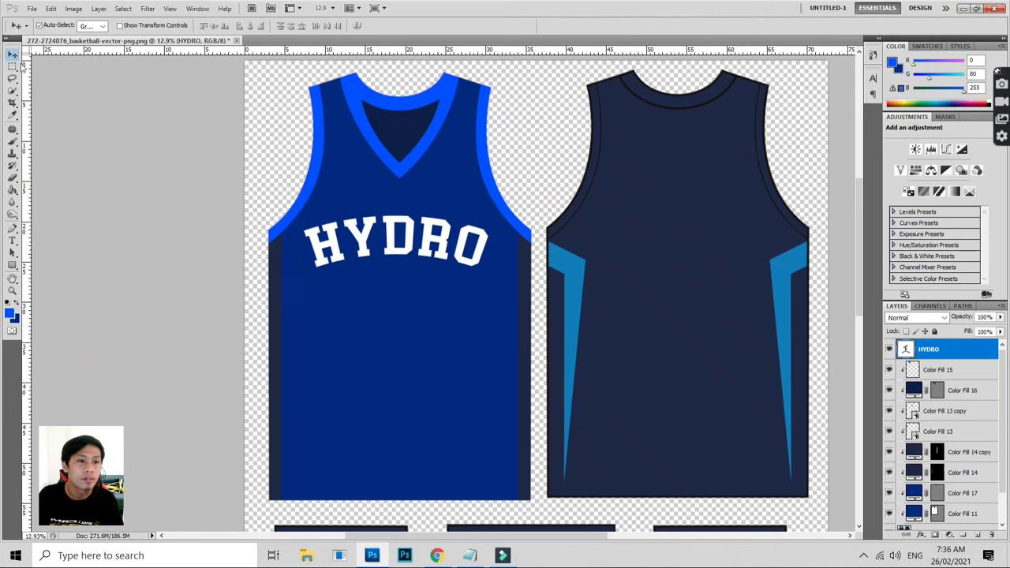
{"action": "key", "text": "shift+Right"}
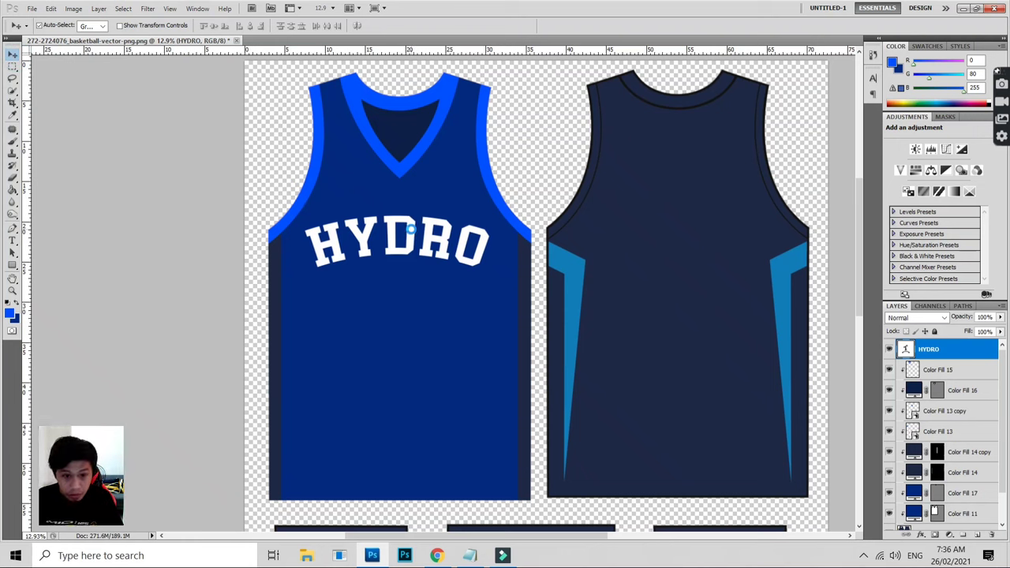
{"action": "key", "text": "shift+Right"}
{"action": "key", "text": "shift+Right"}
{"action": "key", "text": "Right"}
{"action": "key", "text": "Right"}
{"action": "key", "text": "Right"}
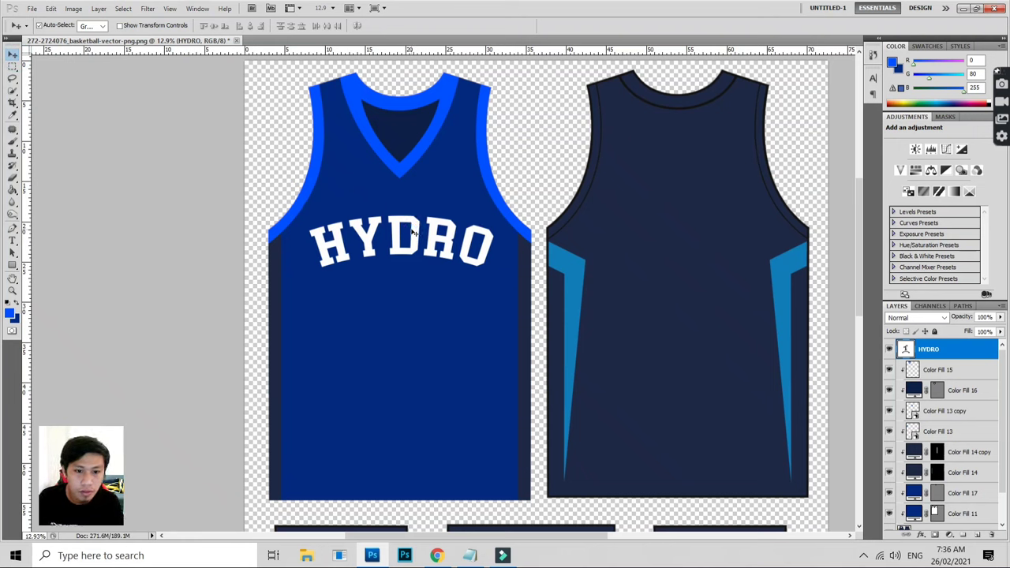
{"action": "key", "text": "Right"}
{"action": "key", "text": "Right"}
- Type a white number 1 below HYDRO and scale it to about 408%
{"action": "key", "text": "t"}
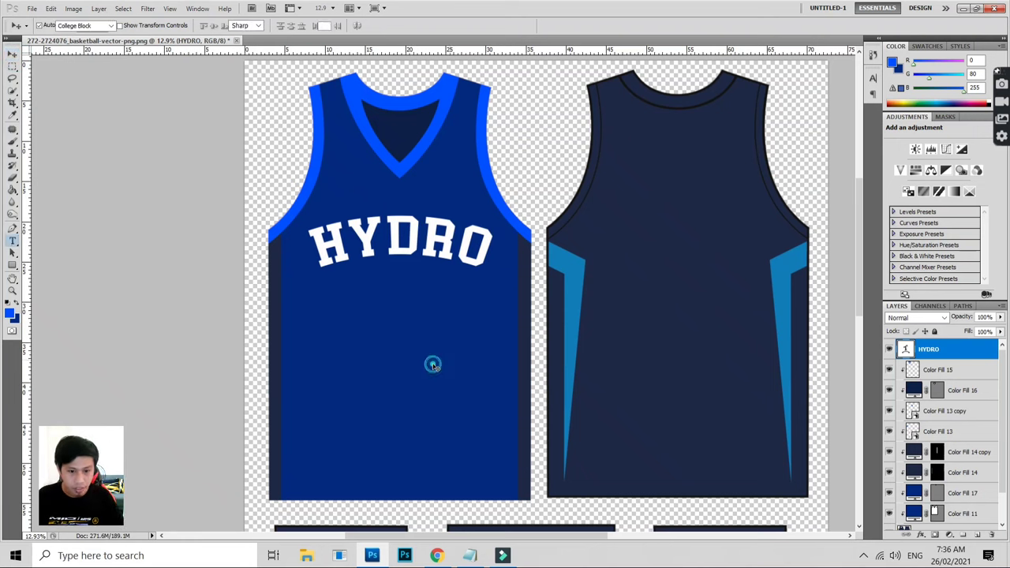
{"action": "left_click", "coordinate": [432, 363]}
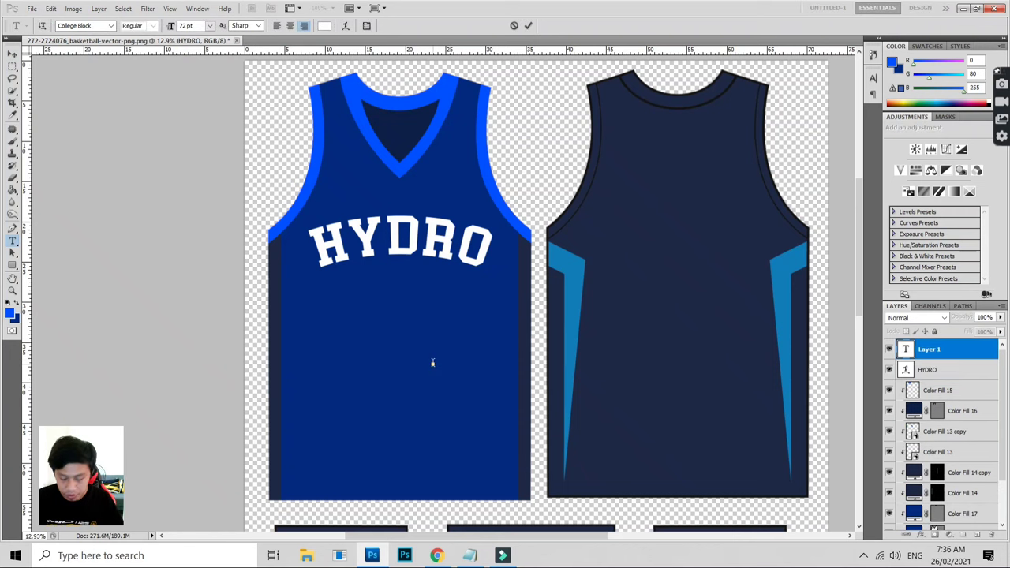
{"action": "type", "text": "1"}
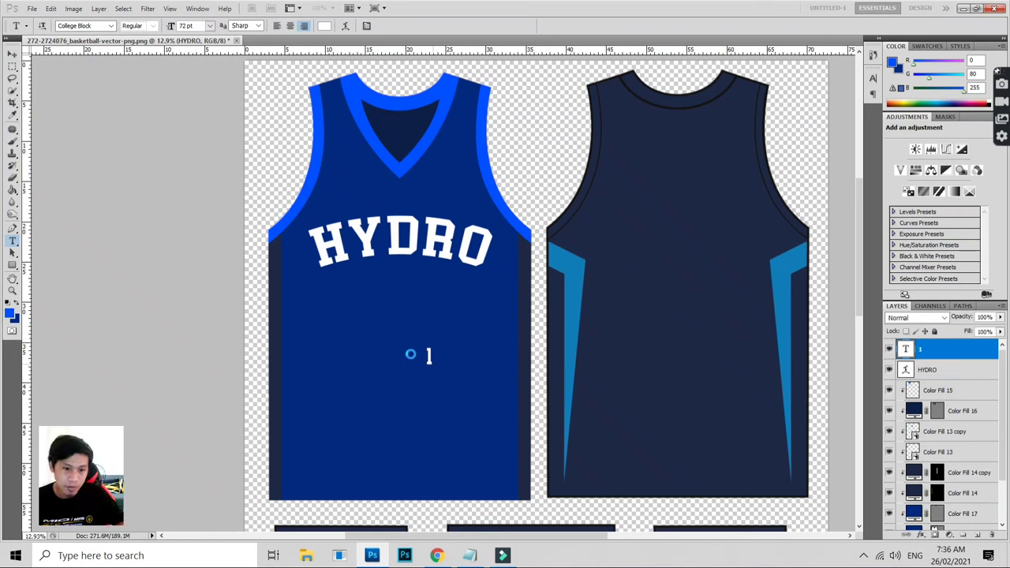
{"action": "key", "text": "ctrl+Return"}
{"action": "key", "text": "ctrl+t"}
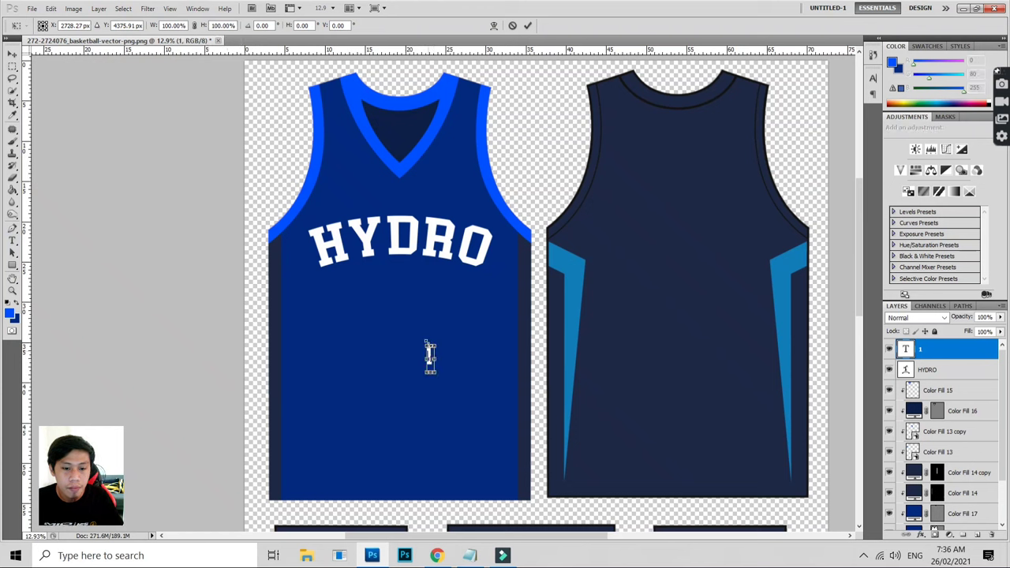
{"action": "left_click_drag", "start_coordinate": [426, 345], "coordinate": [329, 275]}
{"action": "key", "text": "Return"}
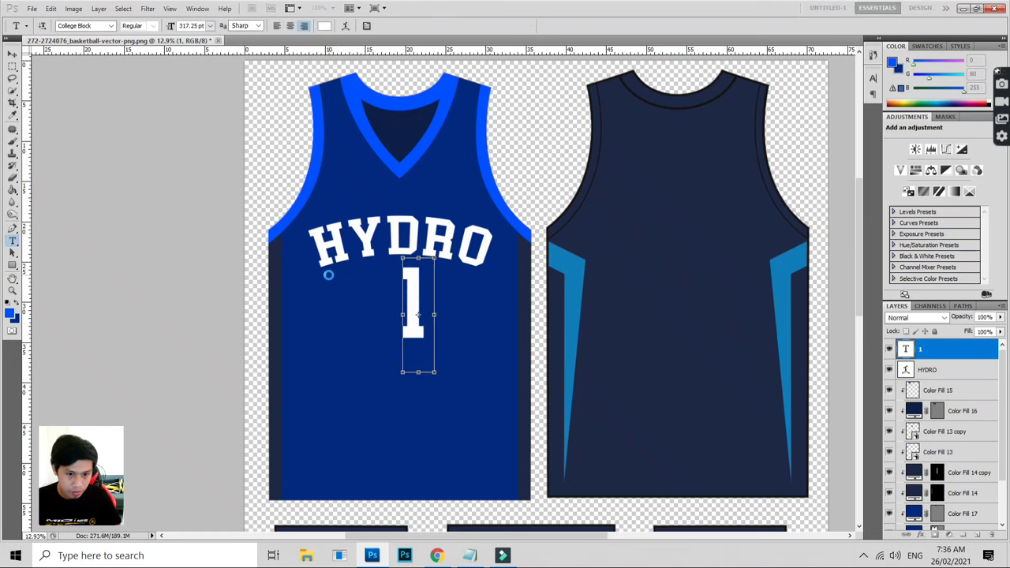
- Centre the 1 under HYDRO and nudge the HYDRO lettering slightly down
{"action": "key", "text": "v"}
{"action": "left_click_drag", "start_coordinate": [421, 287], "coordinate": [401, 289]}
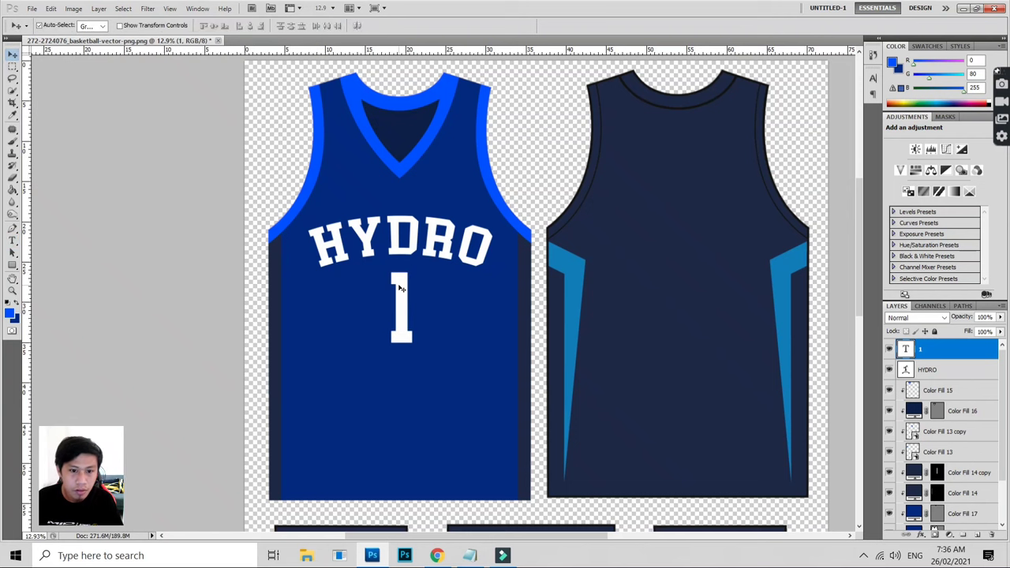
{"action": "left_click_drag", "start_coordinate": [411, 253], "coordinate": [417, 258]}
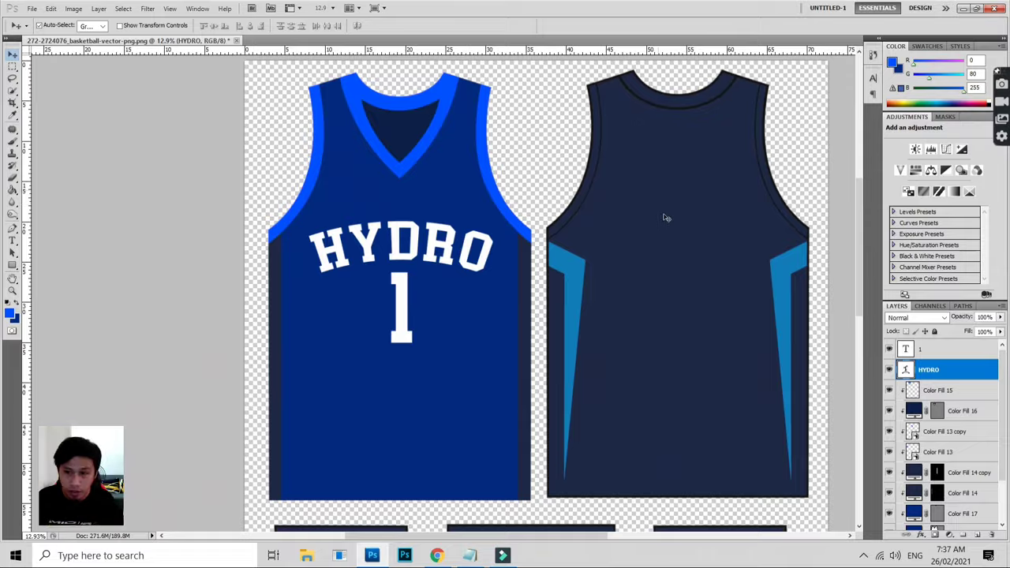
- Place the hydro water-drop logo file and shrink it to a small emblem on the upper right chest
{"action": "key", "text": "super+d"}
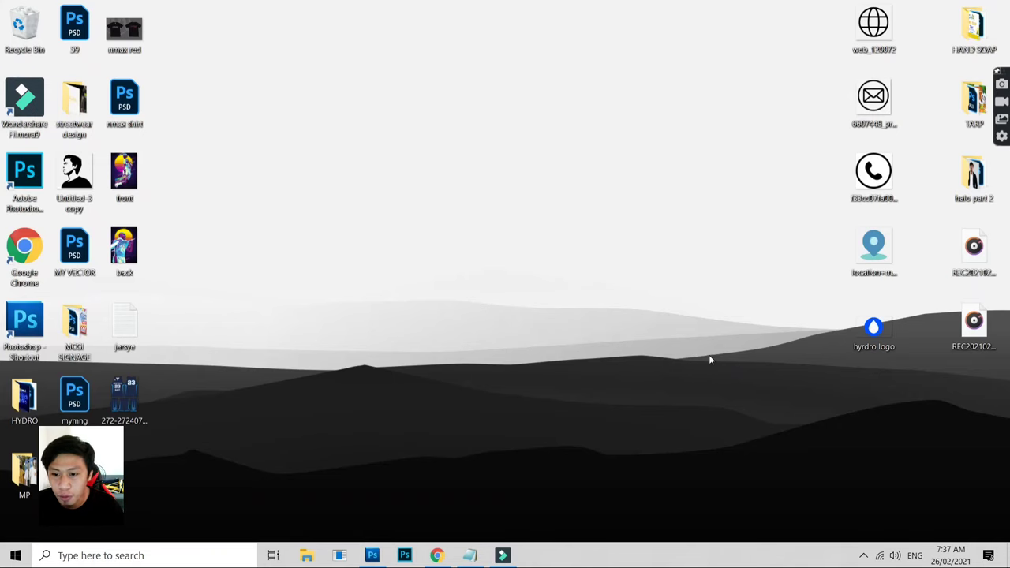
{"action": "mouse_move", "coordinate": [872, 330]}
{"action": "left_mouse_down"}
{"action": "mouse_move", "coordinate": [372, 491]}
{"action": "mouse_move", "coordinate": [372, 560]}
{"action": "mouse_move", "coordinate": [450, 196]}
{"action": "left_mouse_up"}
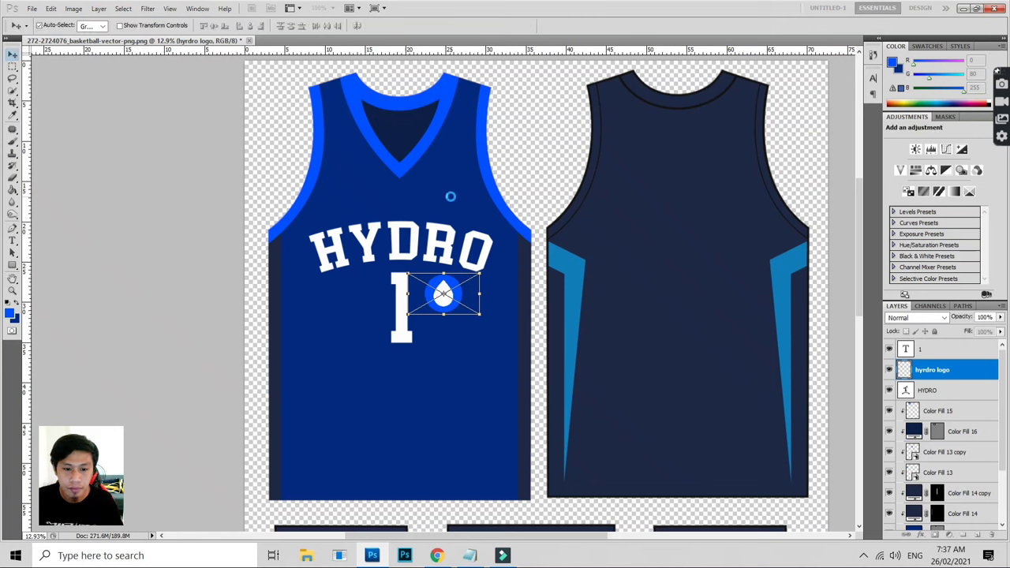
{"action": "key", "text": "Return"}
{"action": "key", "text": "ctrl+t"}
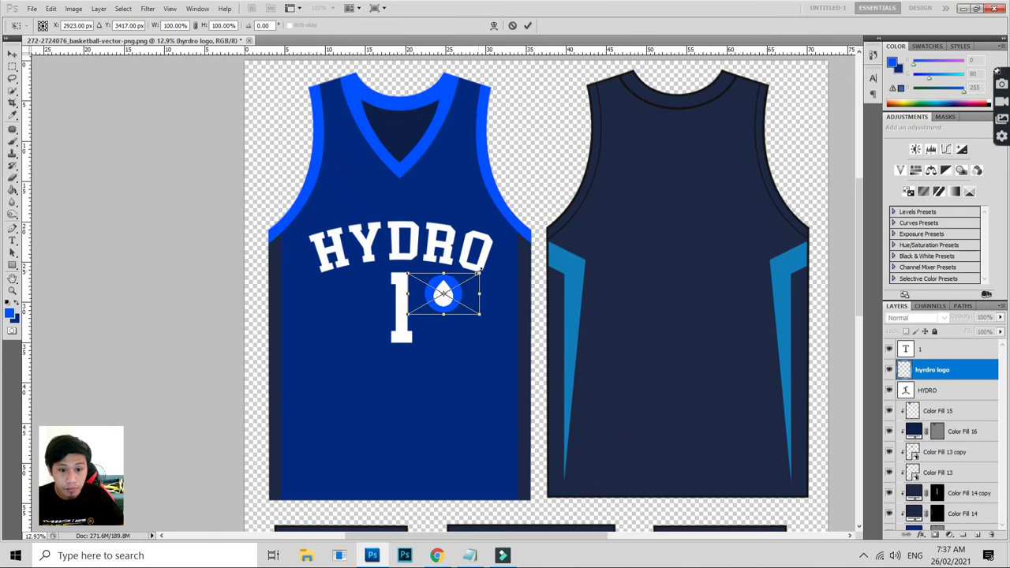
{"action": "mouse_move", "coordinate": [480, 266]}
{"action": "left_mouse_down"}
{"action": "mouse_move", "coordinate": [446, 284]}
{"action": "mouse_move", "coordinate": [457, 197]}
{"action": "mouse_move", "coordinate": [484, 170]}
{"action": "left_mouse_up"}
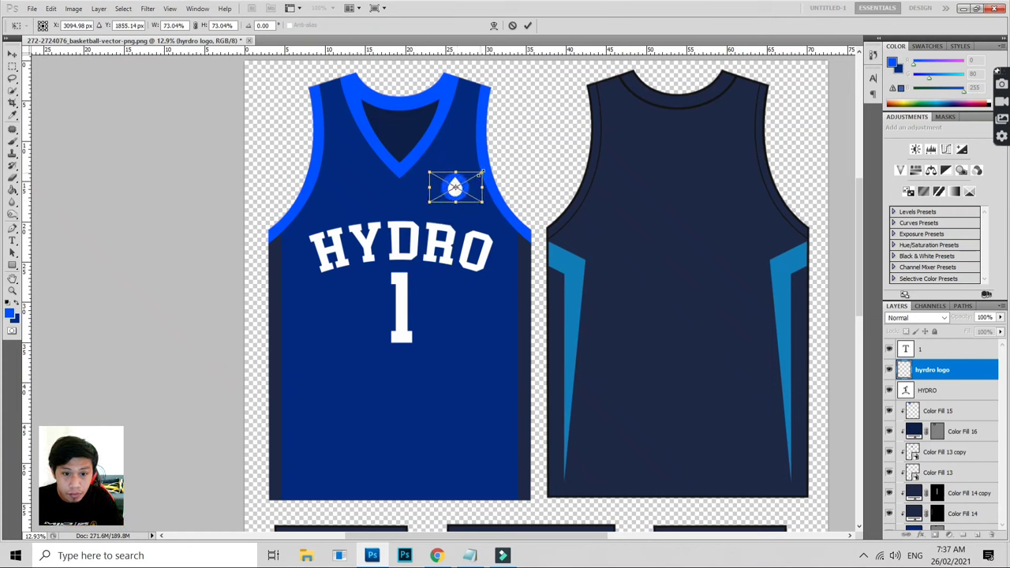
{"action": "key", "text": "Return"}
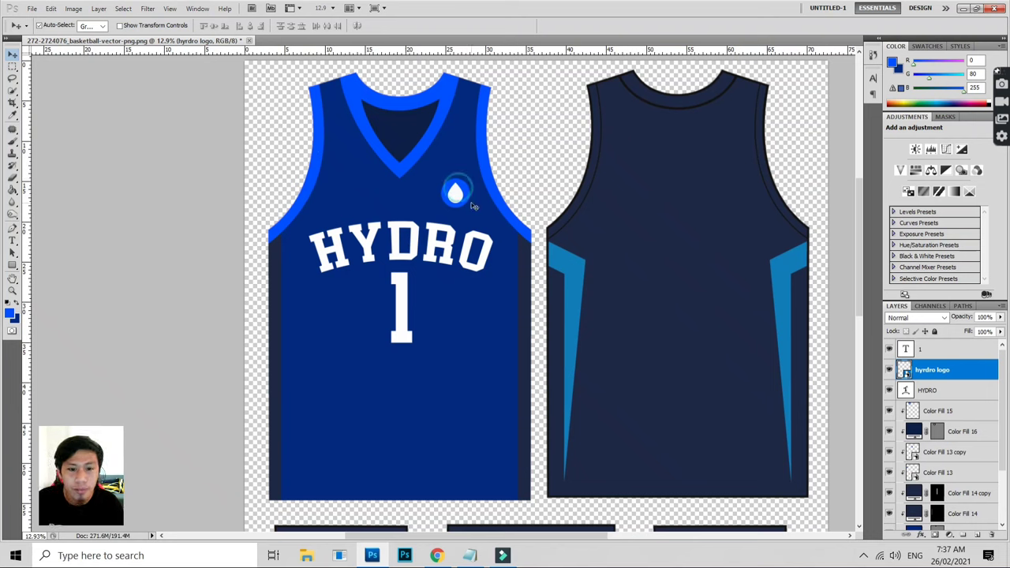
{"action": "key", "text": "shift+Up"}
{"action": "key", "text": "shift+Up"}
{"action": "key", "text": "shift+Up"}
{"action": "key", "text": "shift+Up"}
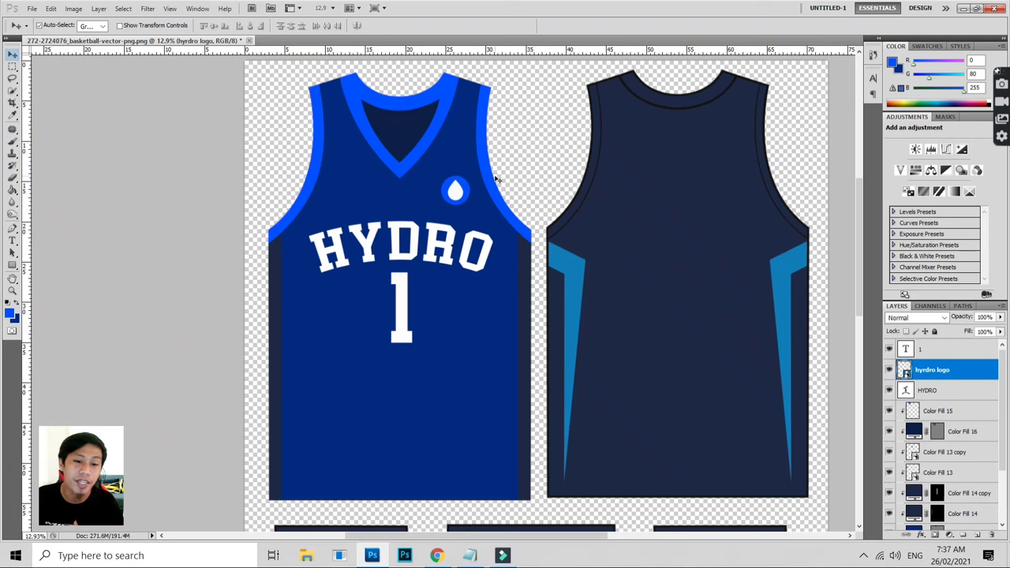
{"action": "scroll", "coordinate": [667, 274], "scroll_direction": "down", "scroll_amount": 1}
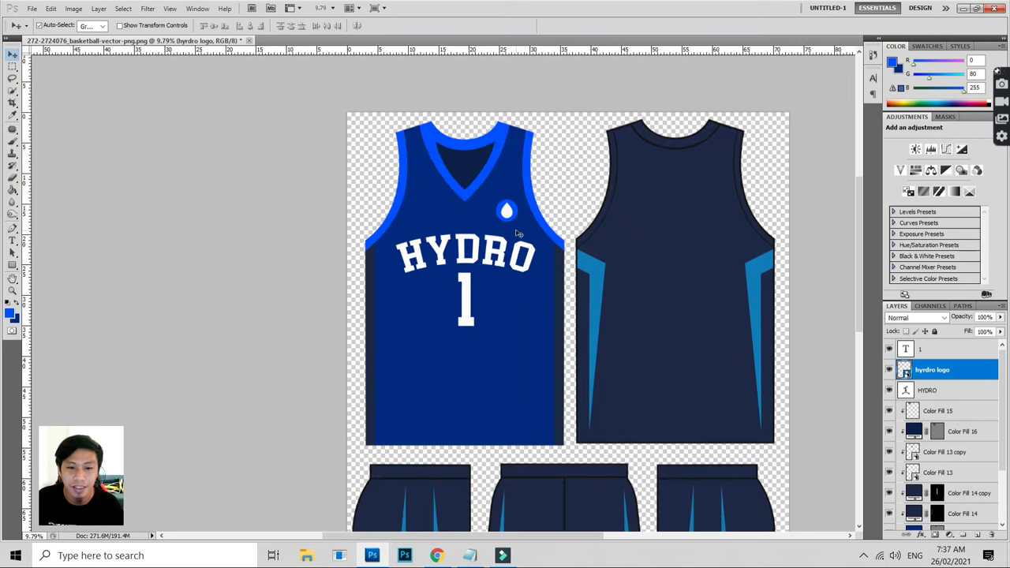
{"action": "scroll", "coordinate": [518, 233], "scroll_direction": "up", "scroll_amount": 1}
{"action": "left_click", "coordinate": [454, 294]}
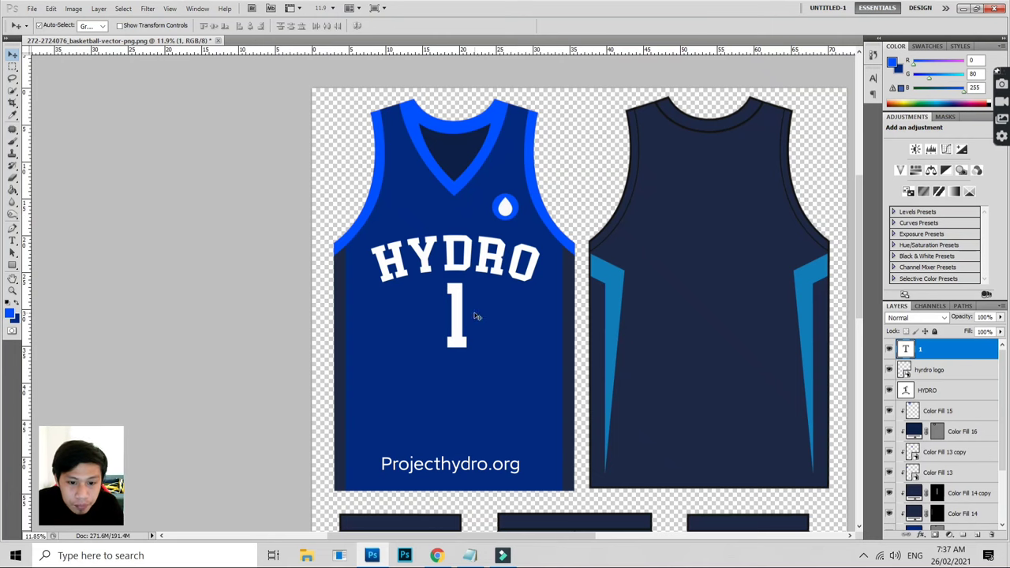
{"action": "left_click", "coordinate": [470, 262]}
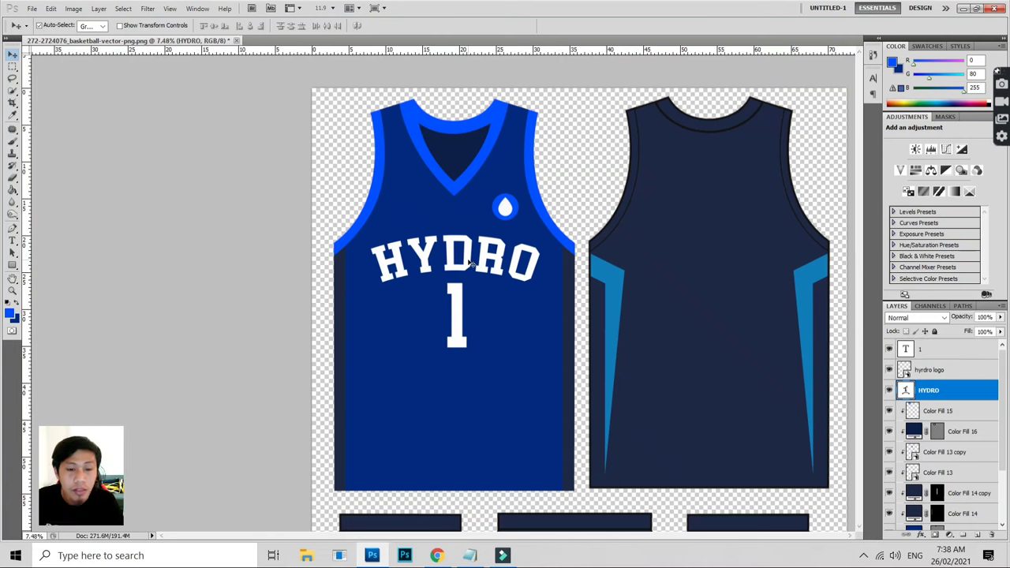
{"action": "scroll", "coordinate": [470, 263], "scroll_direction": "down", "scroll_amount": 2}
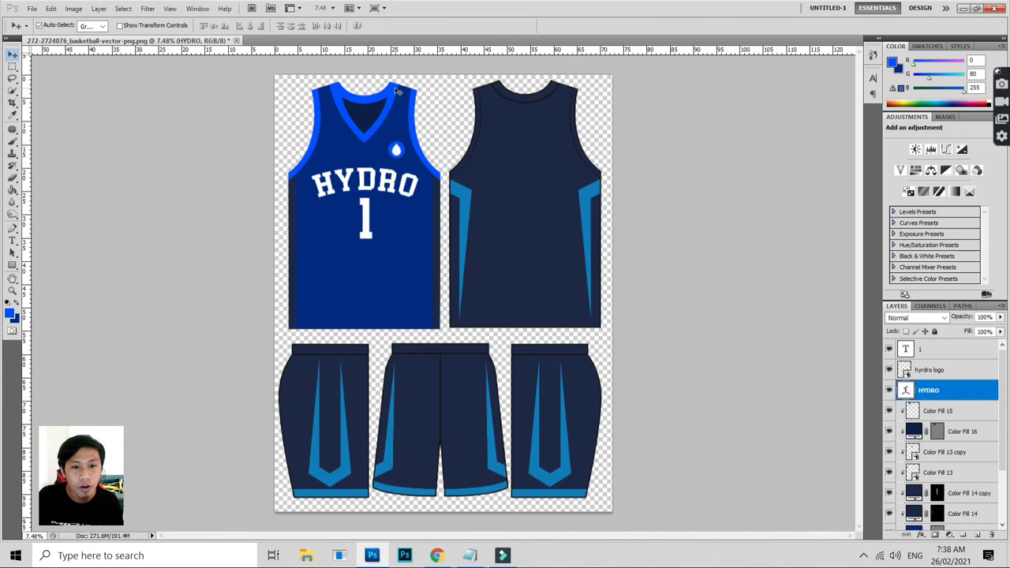
{"action": "scroll", "coordinate": [397, 90], "scroll_direction": "up", "scroll_amount": 1}
{"action": "scroll", "coordinate": [402, 98], "scroll_direction": "up", "scroll_amount": 1}
{"action": "scroll", "coordinate": [411, 111], "scroll_direction": "up", "scroll_amount": 1}
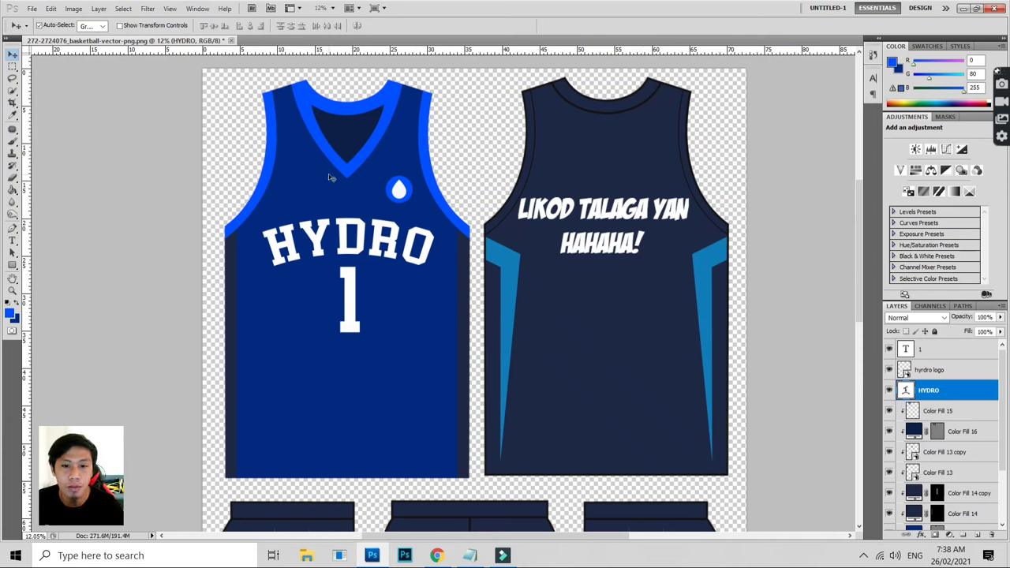
{"action": "left_click", "coordinate": [444, 406]}
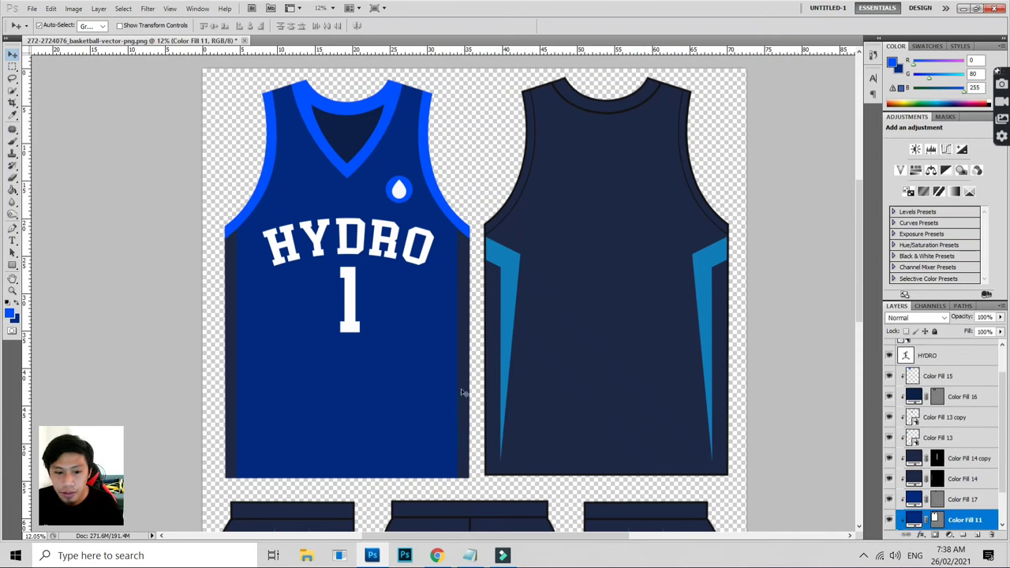
- Copy the royal blue Color Fill 11 body fill onto the back jersey
{"action": "left_click_drag", "start_coordinate": [395, 378], "coordinate": [662, 370]}
{"action": "key", "text": "ctrl+minus"}
{"action": "key", "text": "ctrl+minus"}
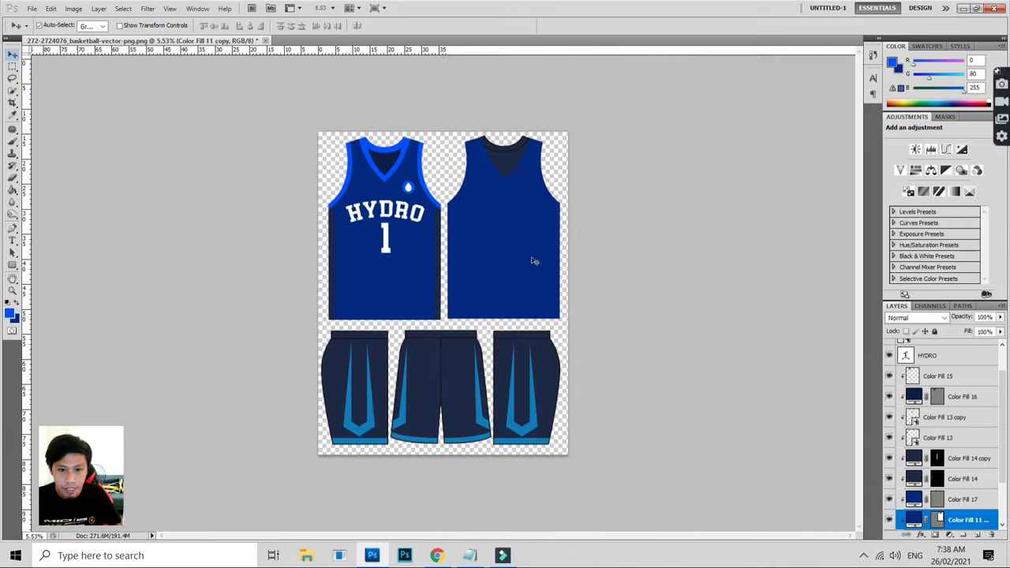
{"action": "key", "text": "ctrl+minus"}
{"action": "key", "text": "ctrl+plus"}
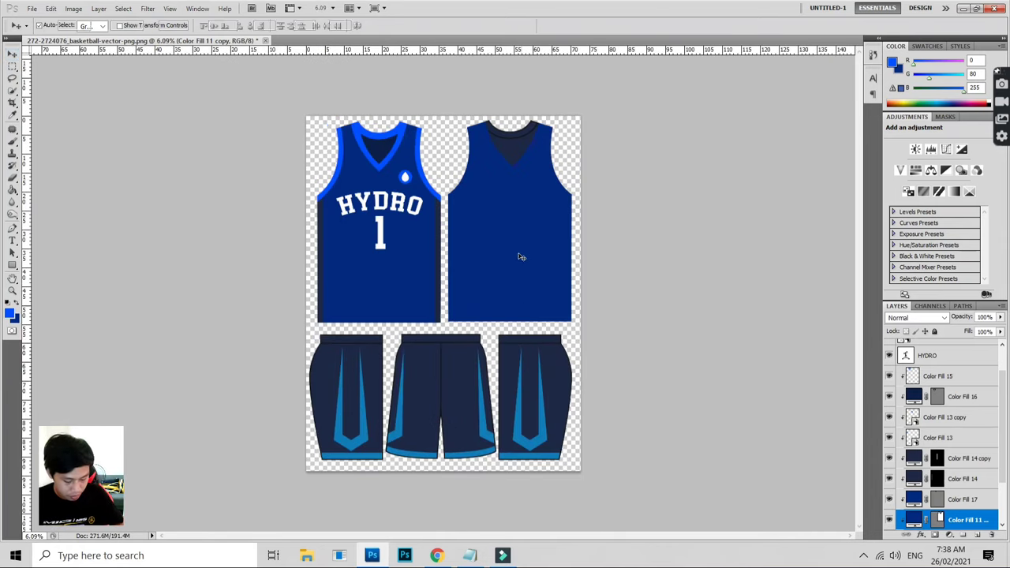
{"action": "key", "text": "ctrl+t"}
{"action": "left_click_drag", "start_coordinate": [508, 117], "coordinate": [529, 52]}
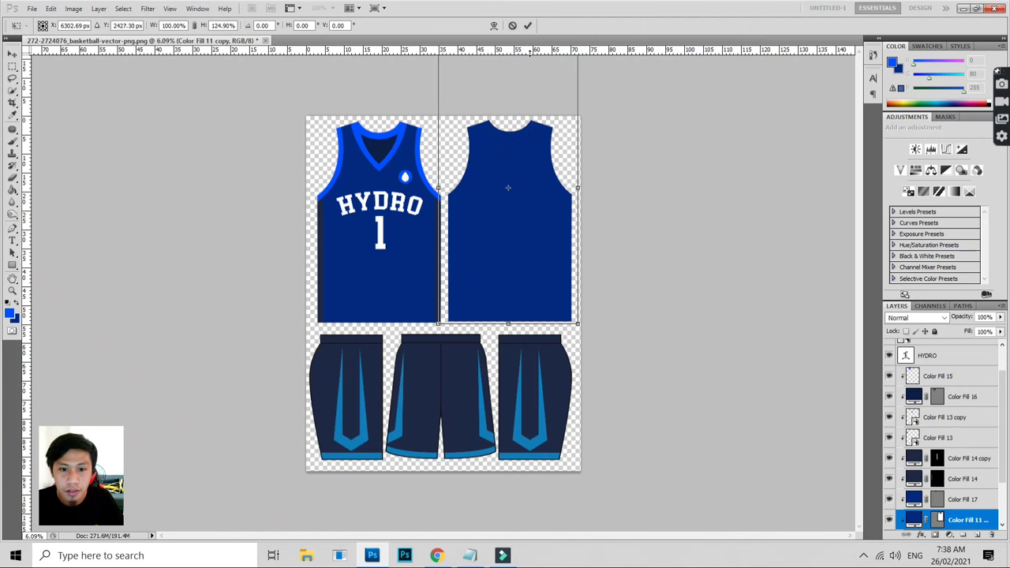
{"action": "key", "text": "Escape"}
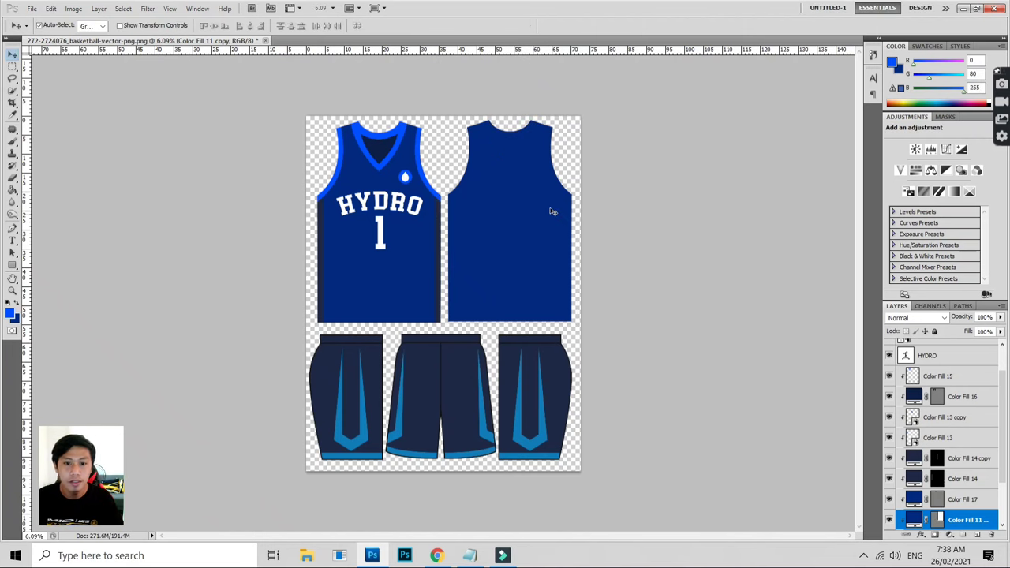
{"action": "key", "text": "ctrl+plus"}
{"action": "scroll", "coordinate": [479, 198], "scroll_direction": "up", "scroll_amount": 3}
{"action": "scroll", "coordinate": [513, 149], "scroll_direction": "up", "scroll_amount": 3}
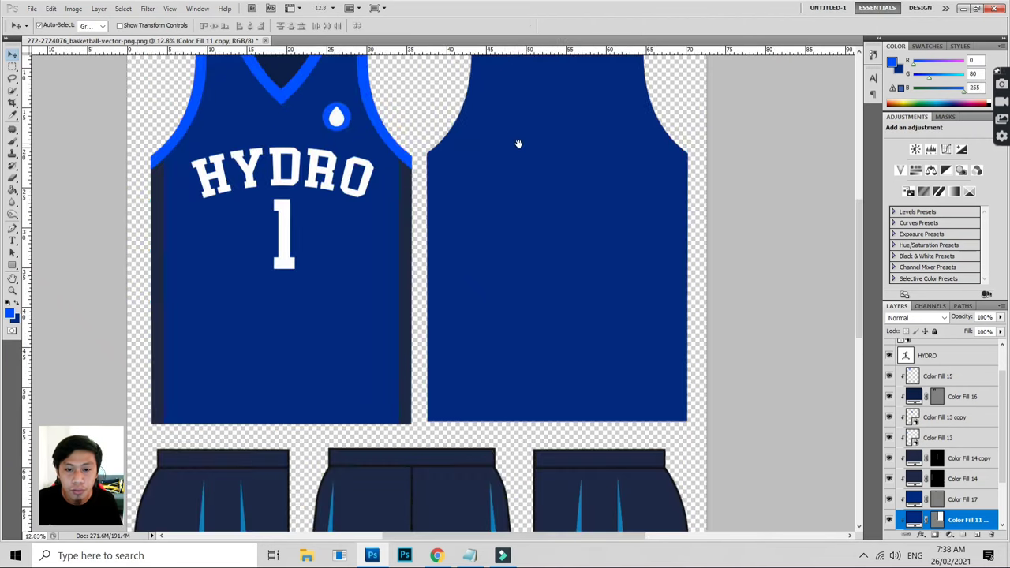
{"action": "scroll", "coordinate": [500, 261], "scroll_direction": "up", "scroll_amount": 3}
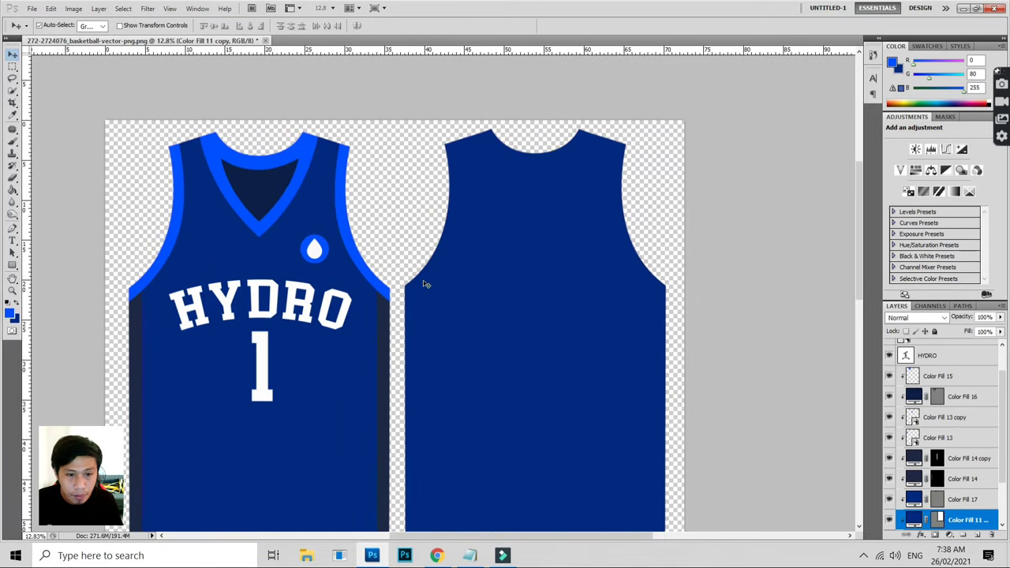
- Copy the bright blue Color Fill 13 armhole trim onto both back-jersey armholes
{"action": "left_click", "coordinate": [175, 232]}
{"action": "left_click", "coordinate": [173, 230]}
{"action": "left_click_drag", "start_coordinate": [508, 214], "coordinate": [452, 233]}
{"action": "key", "text": "ctrl+j"}
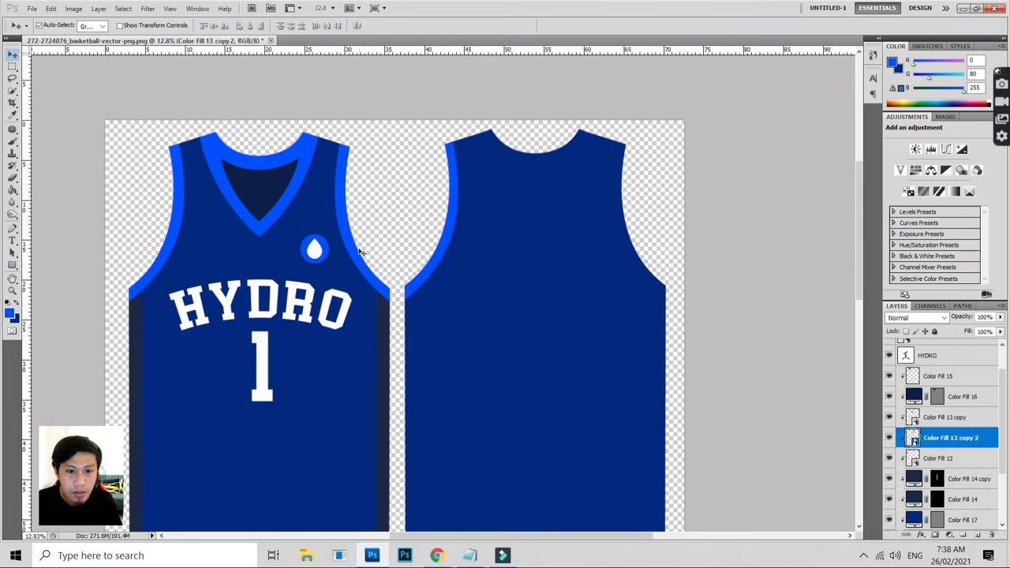
{"action": "left_click_drag", "start_coordinate": [358, 254], "coordinate": [629, 248]}
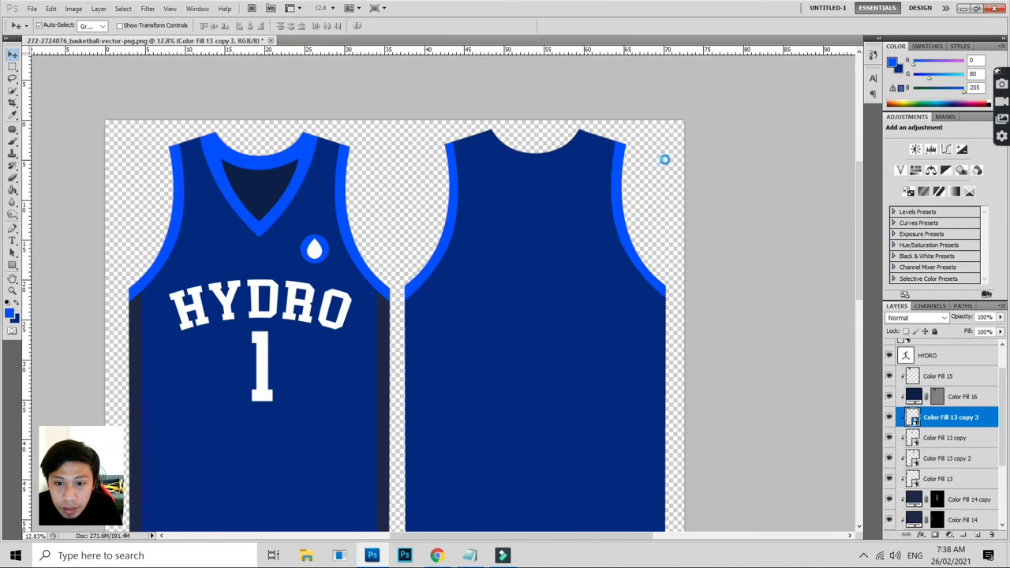
- Lower the back jersey's royal blue fill to 43% opacity so the template collar shows through
{"action": "scroll", "coordinate": [635, 136], "scroll_direction": "up", "scroll_amount": 1}
{"action": "scroll", "coordinate": [635, 136], "scroll_direction": "up", "scroll_amount": 1}
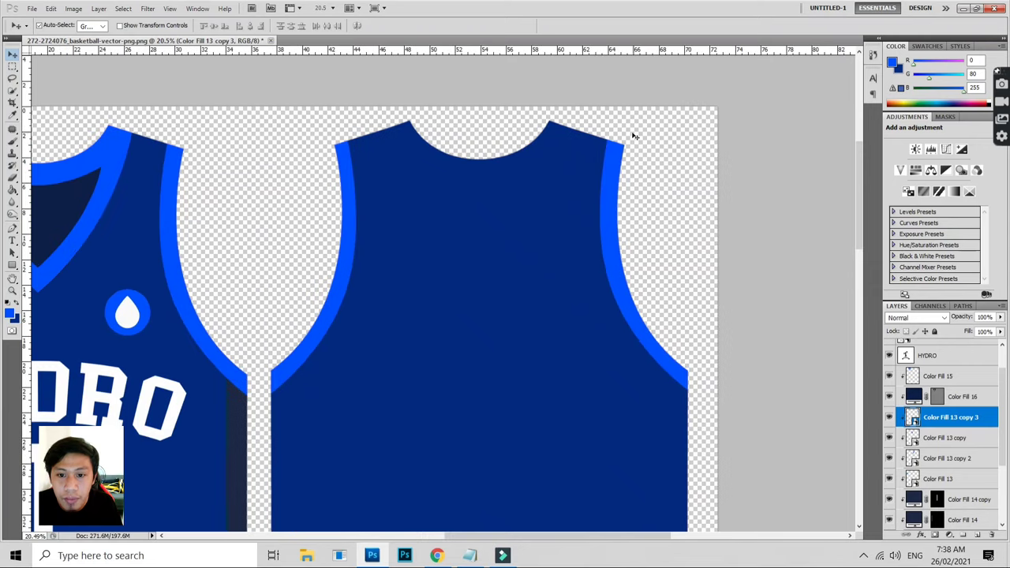
{"action": "scroll", "coordinate": [635, 136], "scroll_direction": "down", "scroll_amount": 1}
{"action": "scroll", "coordinate": [560, 158], "scroll_direction": "down", "scroll_amount": 1}
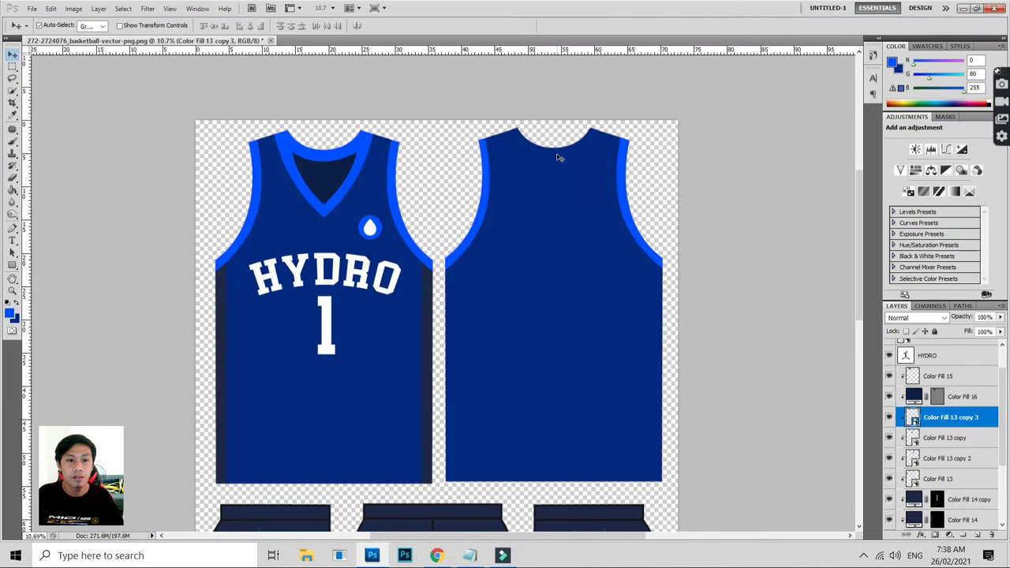
{"action": "scroll", "coordinate": [521, 146], "scroll_direction": "up", "scroll_amount": 1}
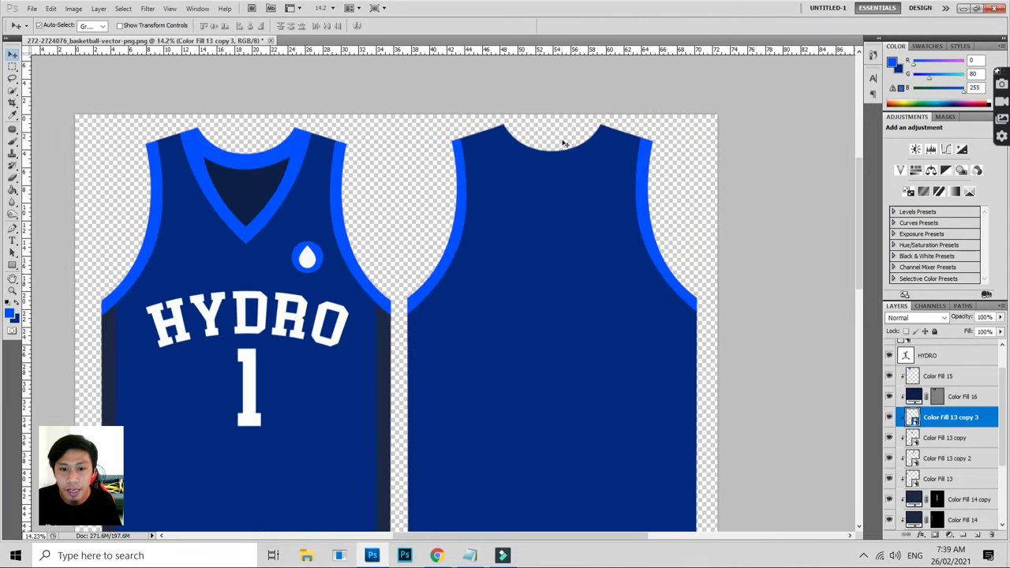
{"action": "scroll", "coordinate": [540, 161], "scroll_direction": "up", "scroll_amount": 1}
{"action": "left_click_drag", "start_coordinate": [534, 215], "coordinate": [526, 275]}
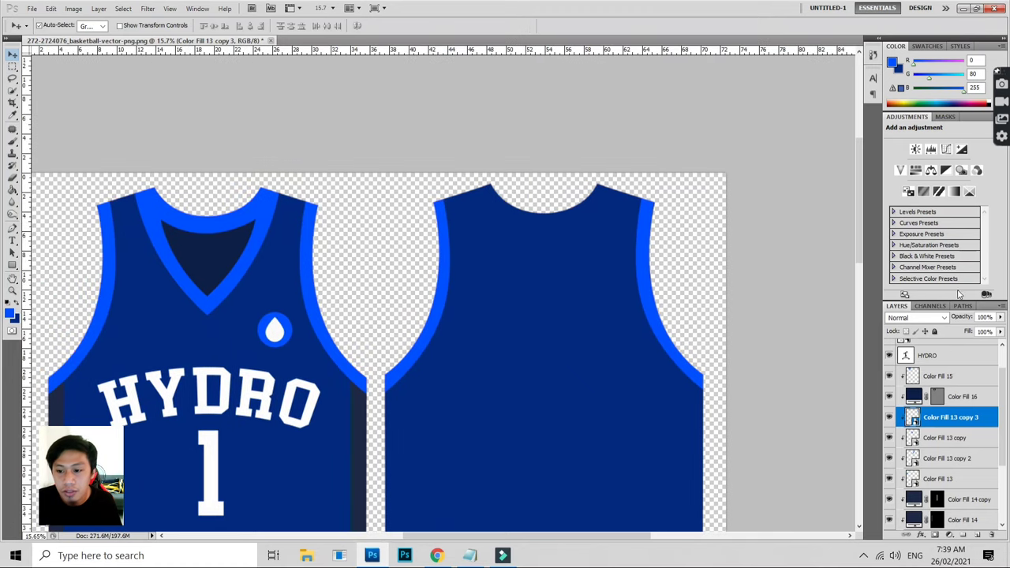
{"action": "left_click", "coordinate": [592, 356]}
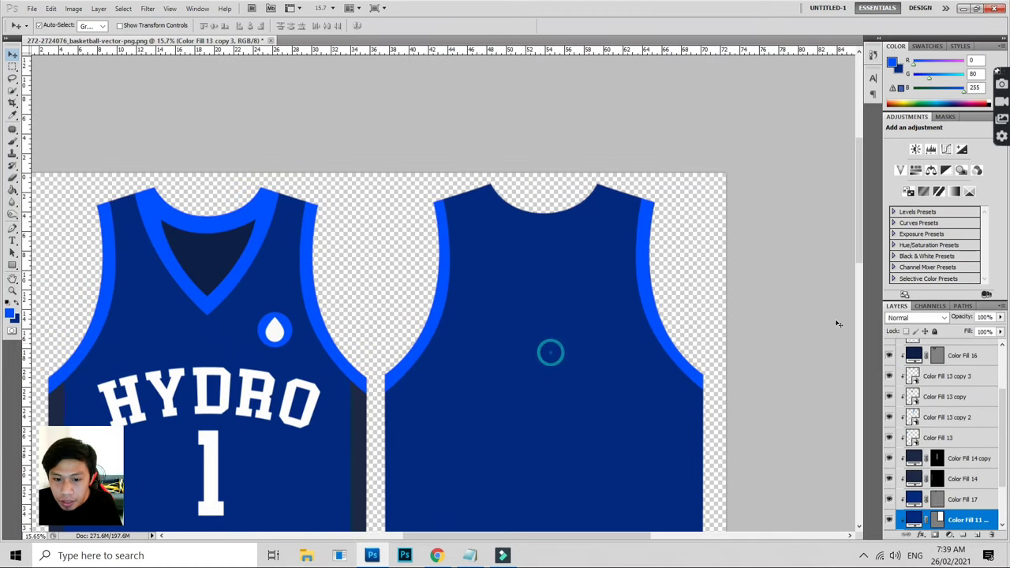
{"action": "left_click", "coordinate": [999, 316]}
{"action": "left_click_drag", "start_coordinate": [999, 328], "coordinate": [971, 328]}
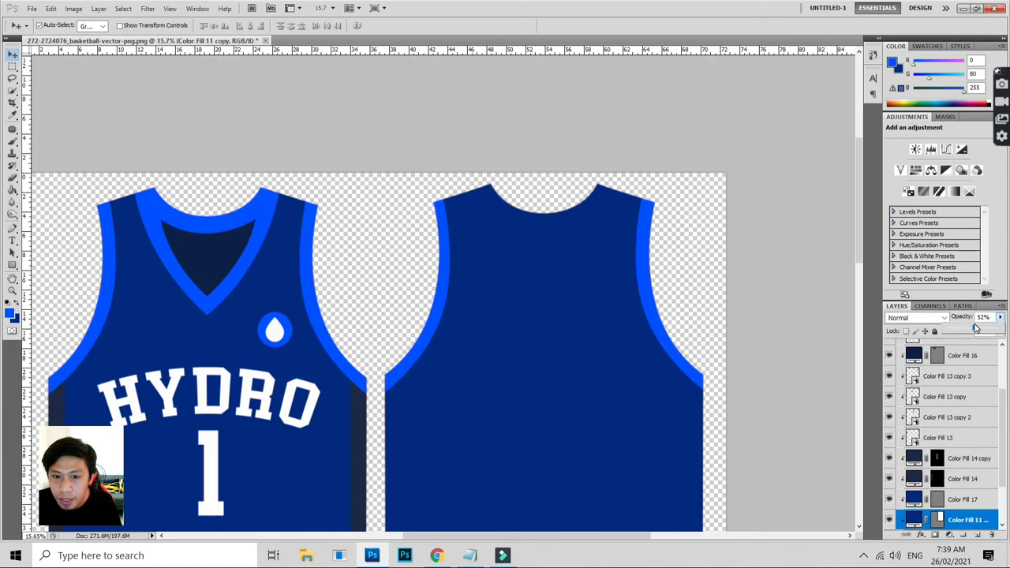
{"action": "scroll", "coordinate": [503, 183], "scroll_direction": "up", "scroll_amount": 1}
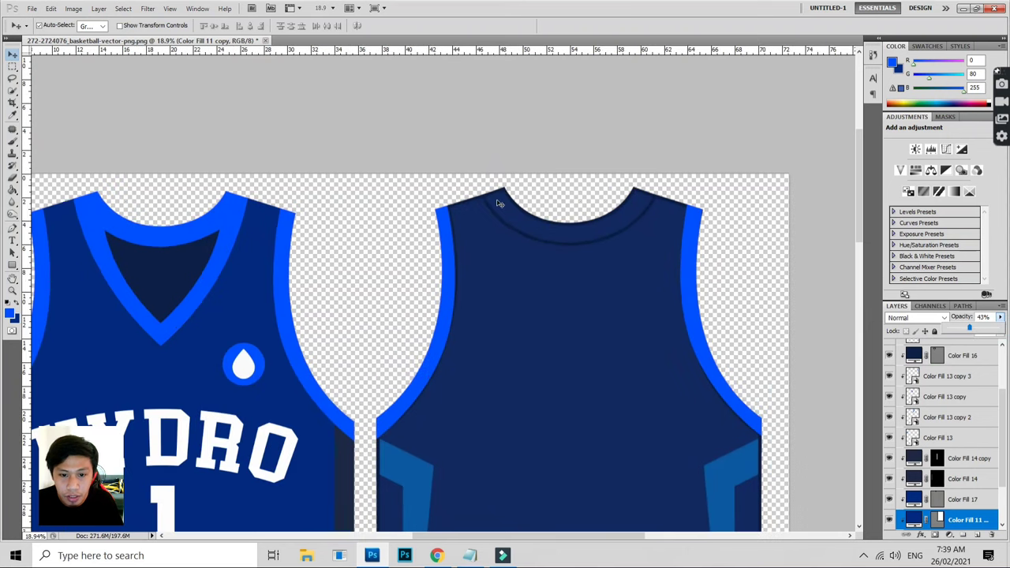
- Draw a closed, curved neckline path on the back jersey with the Pen tool
{"action": "key", "text": "p"}
{"action": "left_click", "coordinate": [479, 193]}
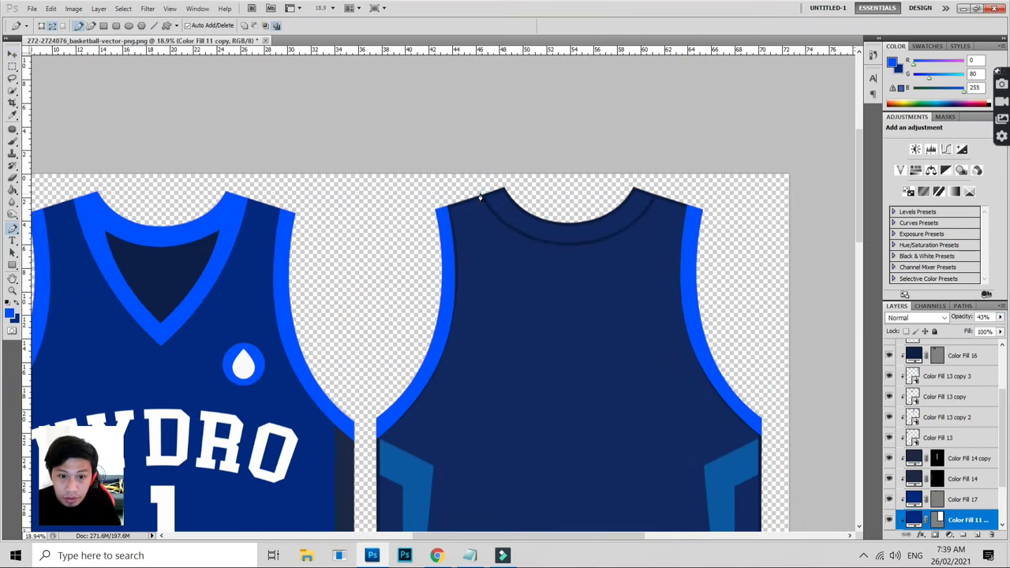
{"action": "left_click", "coordinate": [656, 197]}
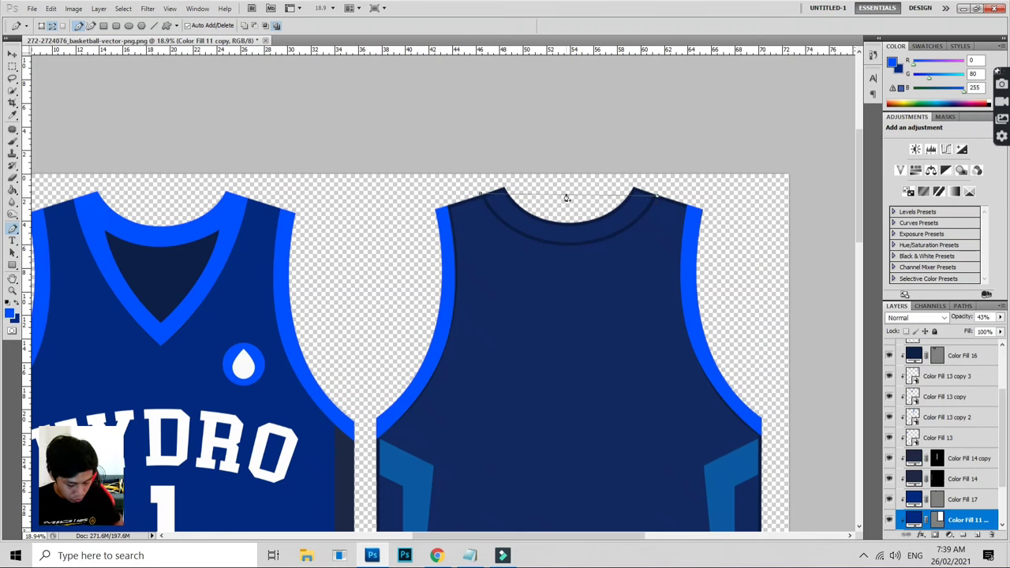
{"action": "left_click", "coordinate": [569, 195]}
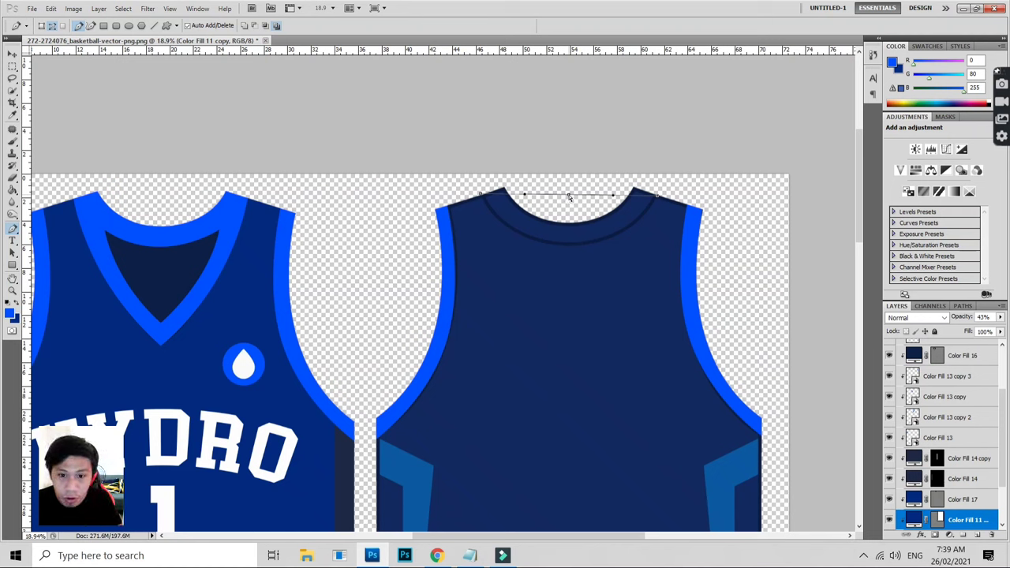
{"action": "left_click_drag", "start_coordinate": [568, 194], "coordinate": [570, 245]}
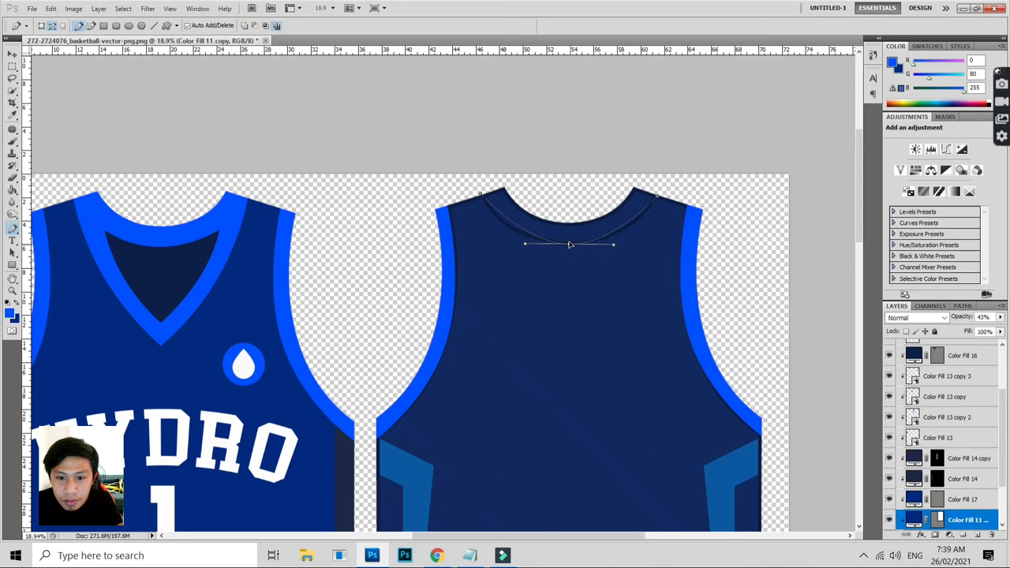
{"action": "left_click", "coordinate": [633, 192]}
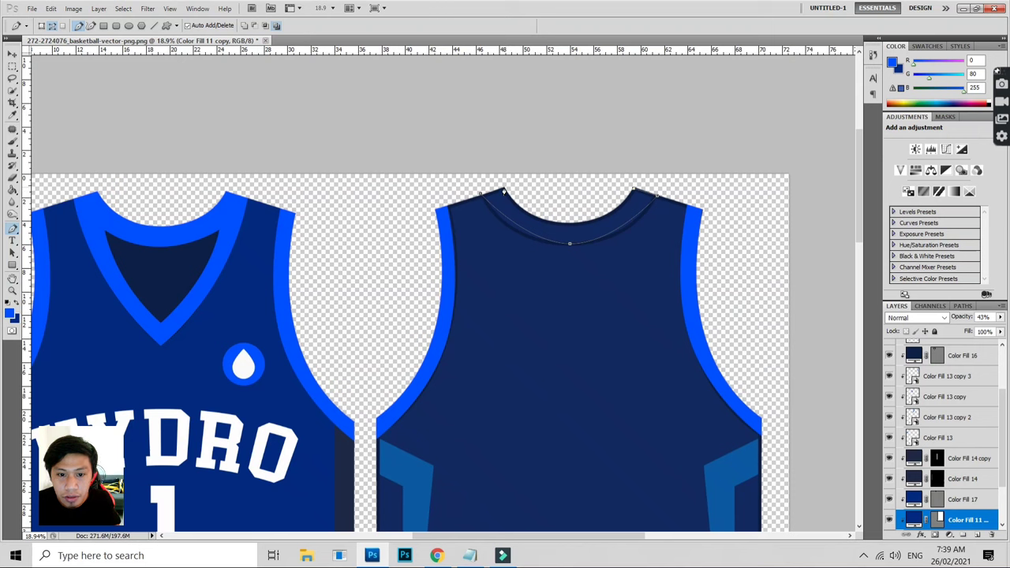
{"action": "left_click", "coordinate": [503, 191]}
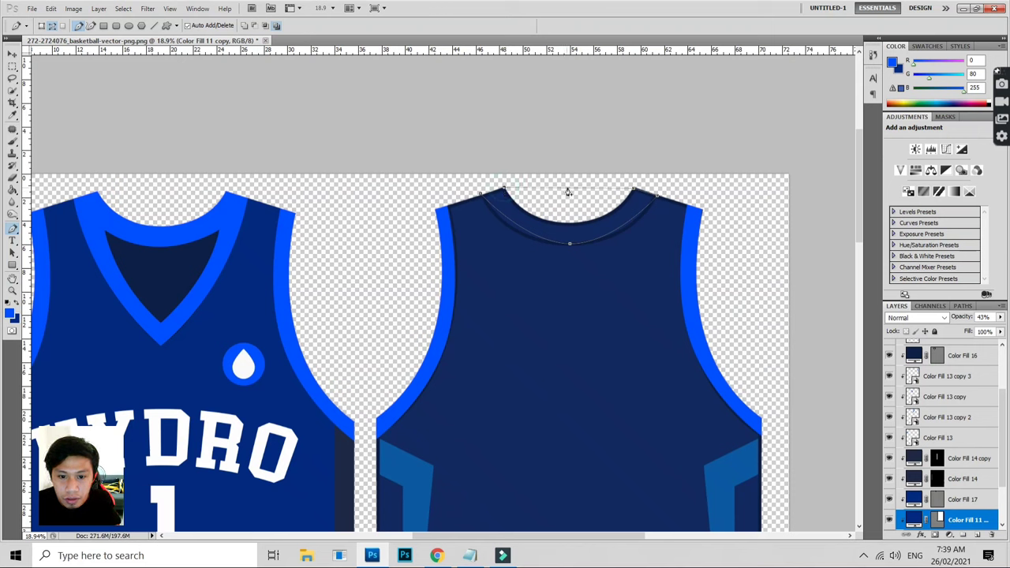
{"action": "left_click_drag", "start_coordinate": [568, 189], "coordinate": [568, 226]}
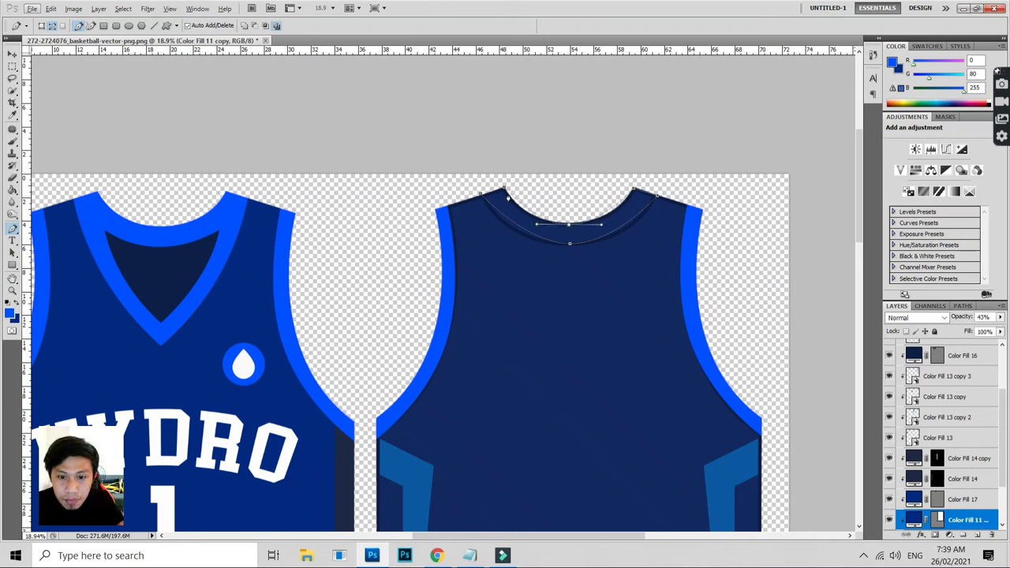
{"action": "left_click_drag", "start_coordinate": [537, 227], "coordinate": [517, 226]}
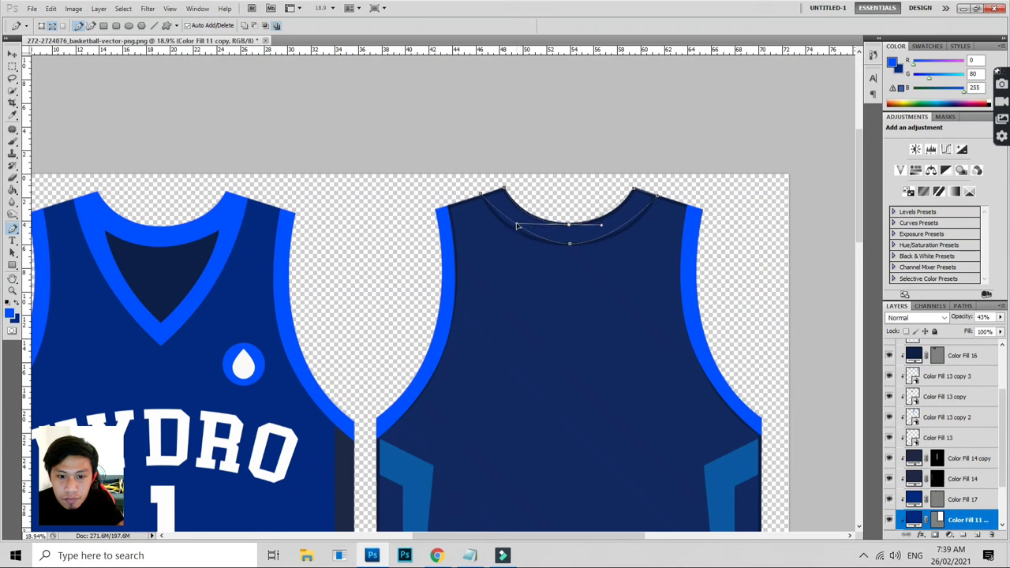
{"action": "left_click_drag", "start_coordinate": [601, 227], "coordinate": [605, 228]}
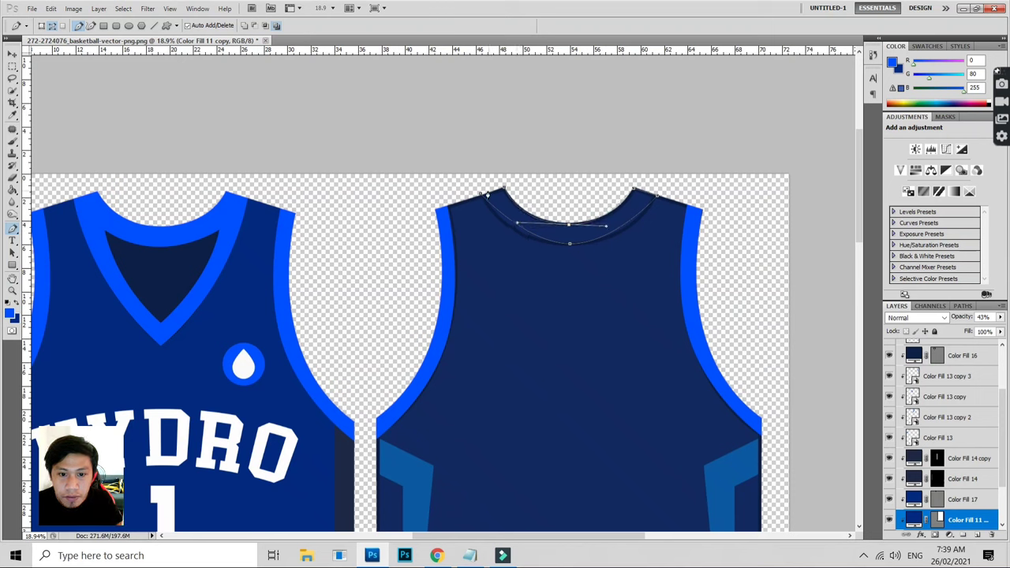
{"action": "key", "text": "Return"}
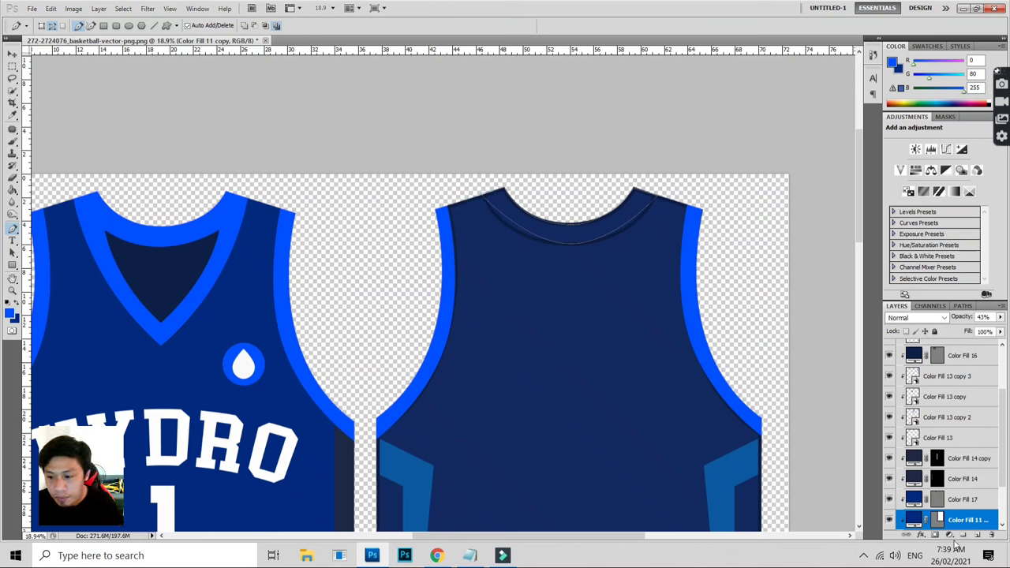
- Fill the neckline path with a Solid Color layer sampled from the front's bright blue trim
{"action": "left_click", "coordinate": [950, 537]}
{"action": "left_click", "coordinate": [930, 294]}
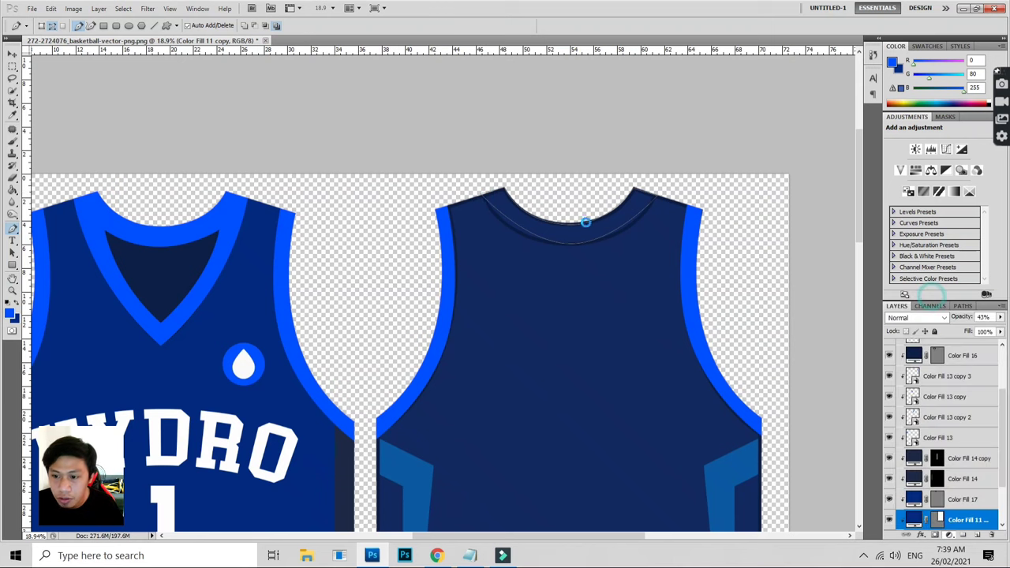
{"action": "left_click", "coordinate": [235, 205]}
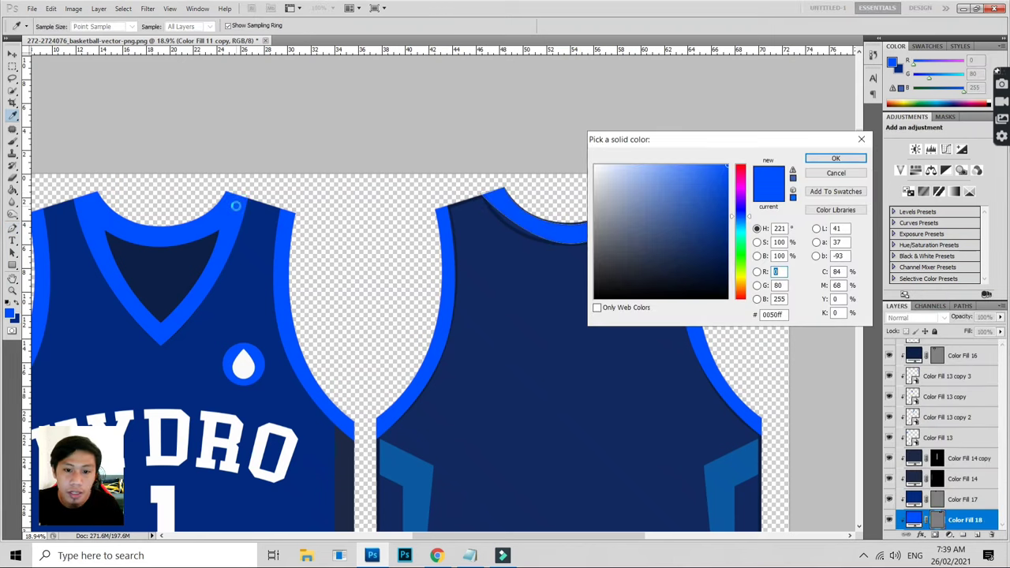
{"action": "key", "text": "Return"}
- Raise the back jersey body fill's opacity back to 100%
{"action": "key", "text": "p"}
{"action": "key", "text": "v"}
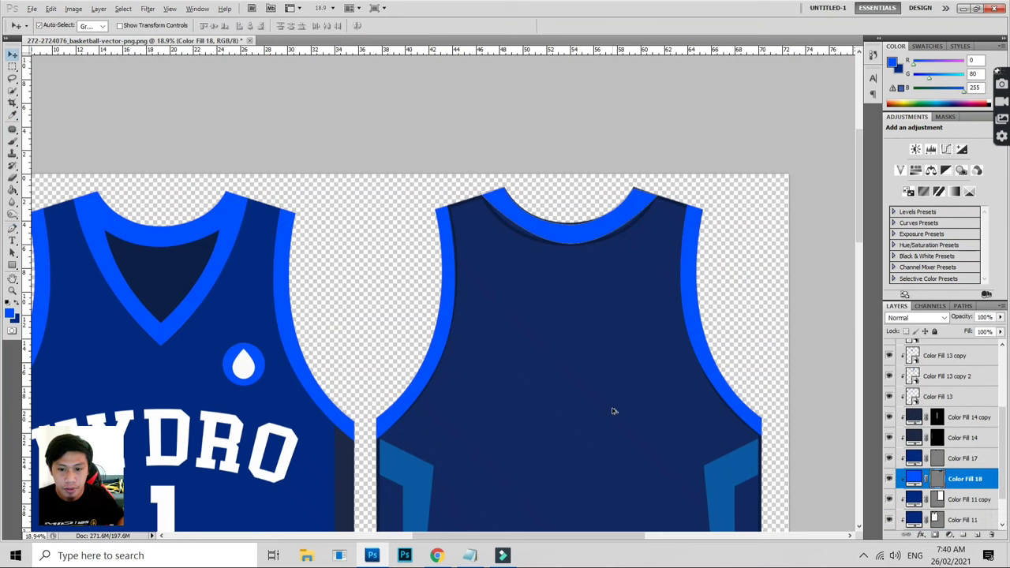
{"action": "left_click", "coordinate": [733, 192]}
{"action": "left_click", "coordinate": [629, 203]}
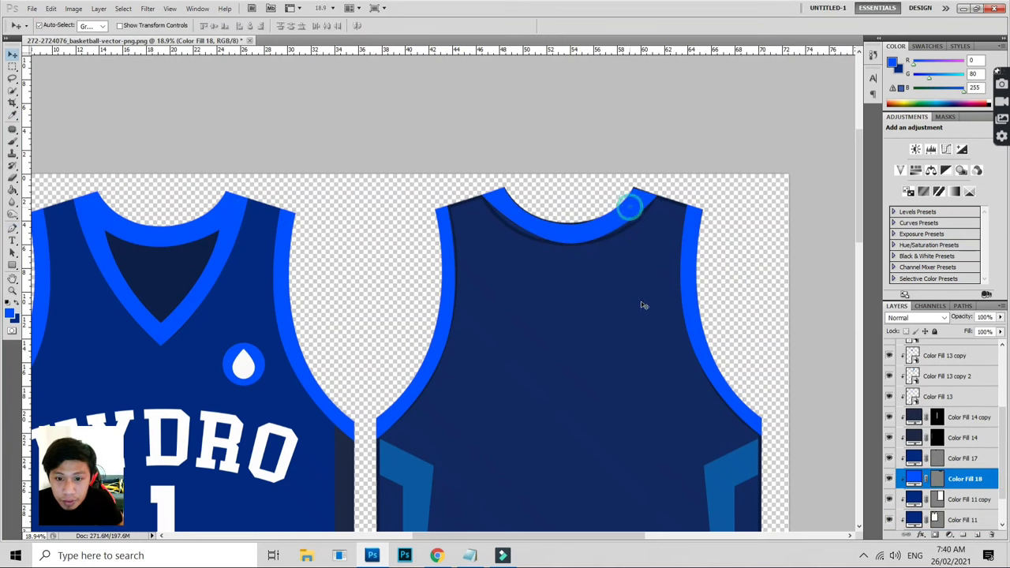
{"action": "left_click", "coordinate": [640, 307]}
{"action": "left_click_drag", "start_coordinate": [999, 316], "coordinate": [1008, 327]}
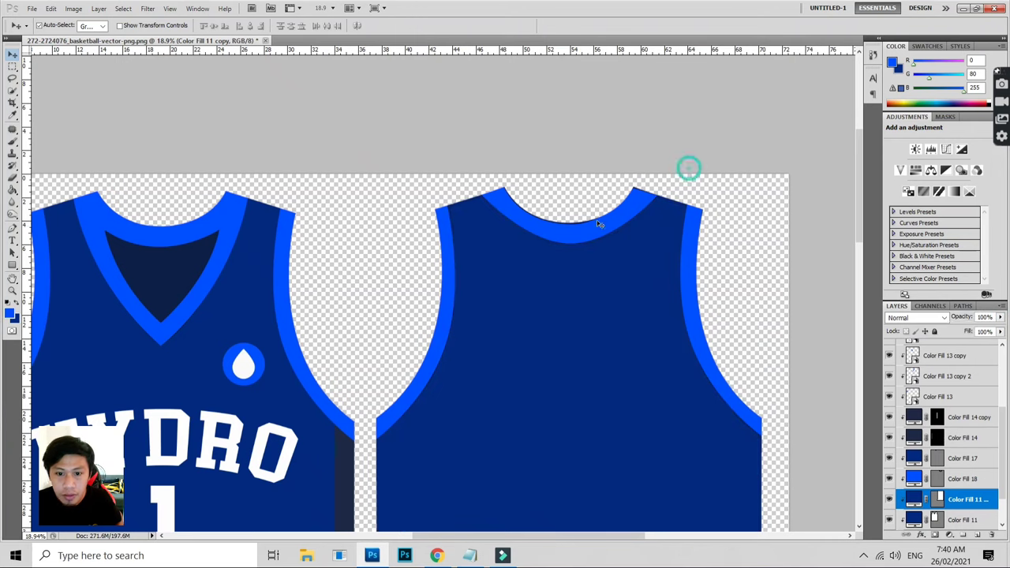
{"action": "left_click", "coordinate": [572, 227]}
{"action": "scroll", "coordinate": [497, 176], "scroll_direction": "down", "scroll_amount": 5}
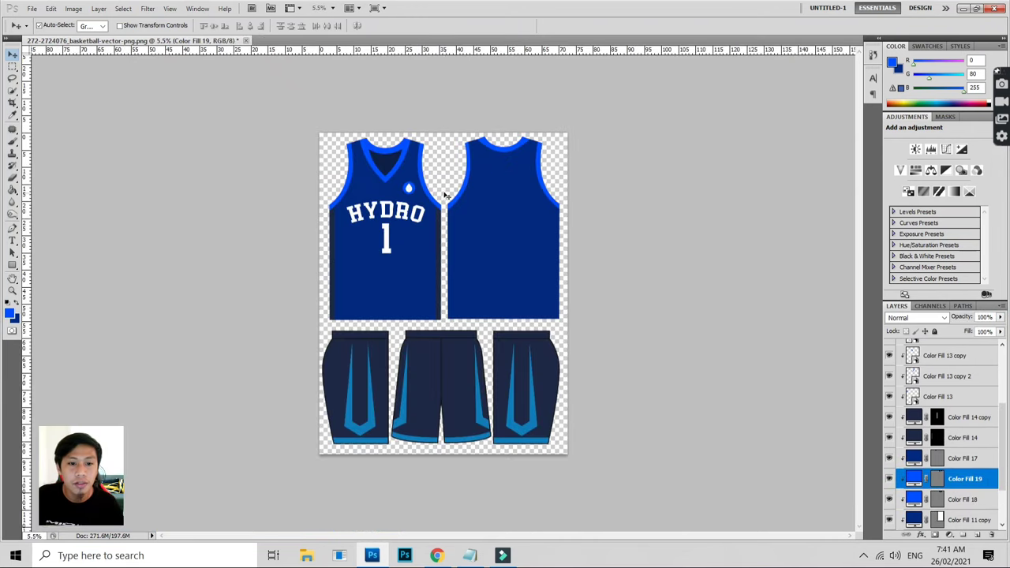
- Copy the drop logo and HYDRO onto the back jersey, shrinking HYDRO to about 87%
{"action": "scroll", "coordinate": [422, 180], "scroll_direction": "up", "scroll_amount": 1}
{"action": "left_click", "coordinate": [403, 168]}
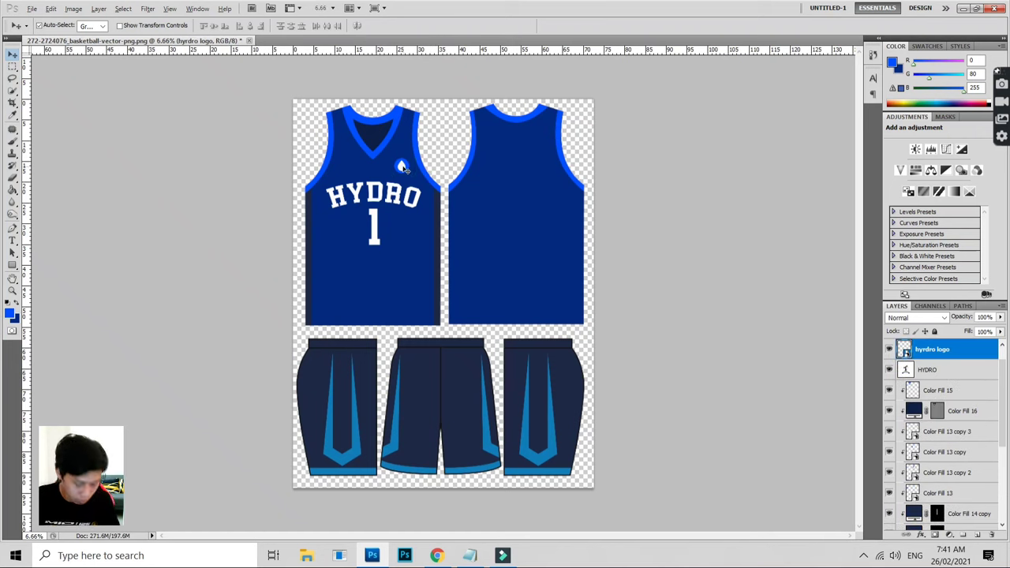
{"action": "left_click_drag", "start_coordinate": [402, 168], "coordinate": [521, 136]}
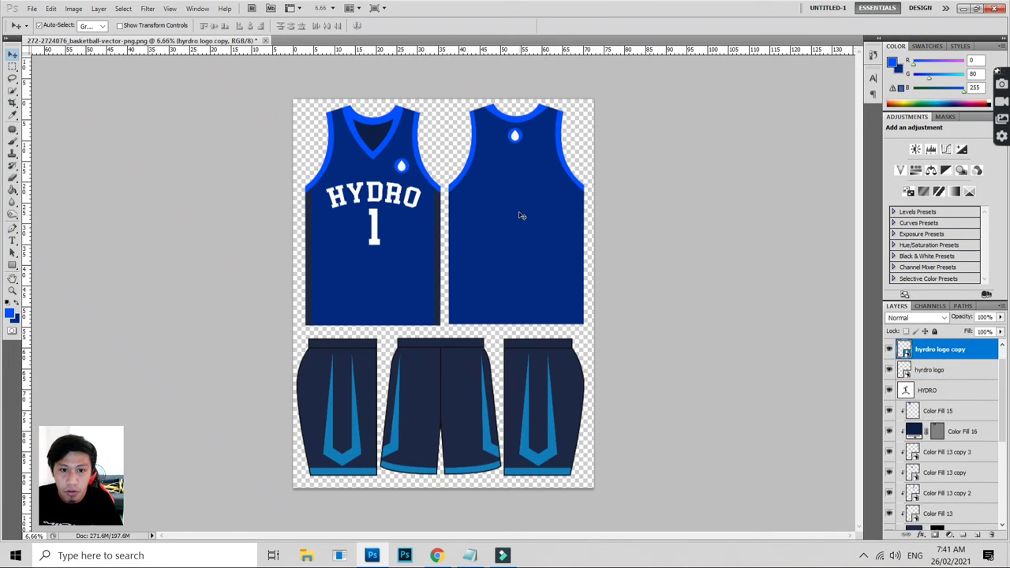
{"action": "scroll", "coordinate": [518, 213], "scroll_direction": "up", "scroll_amount": 1}
{"action": "left_click", "coordinate": [388, 186]}
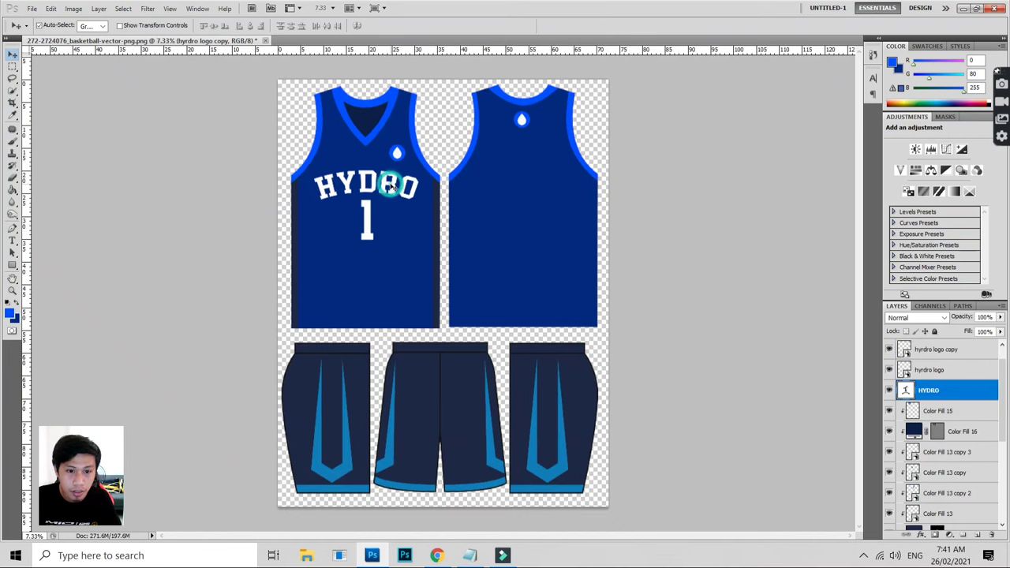
{"action": "left_click_drag", "start_coordinate": [389, 186], "coordinate": [555, 160]}
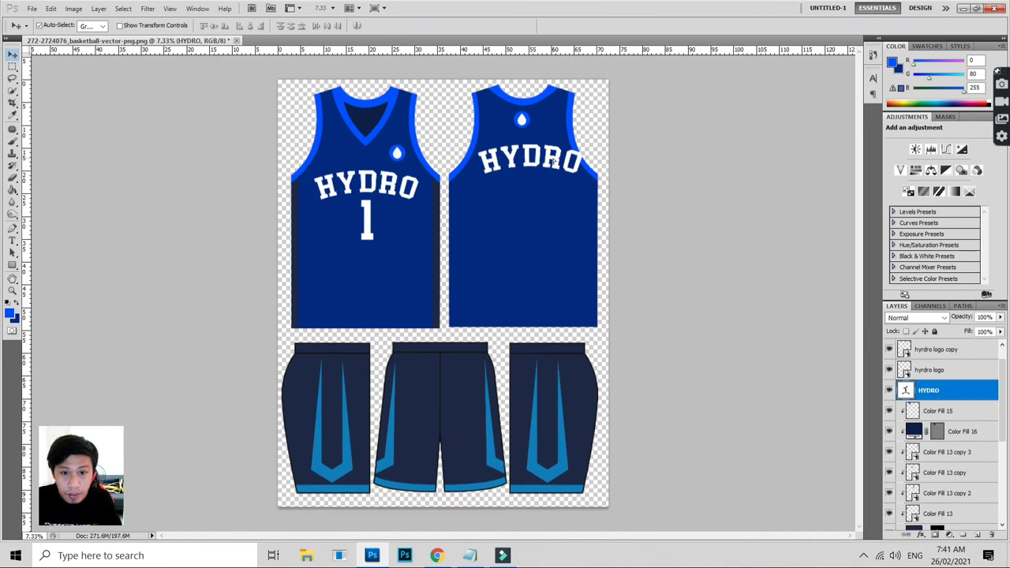
{"action": "key", "text": "ctrl+t"}
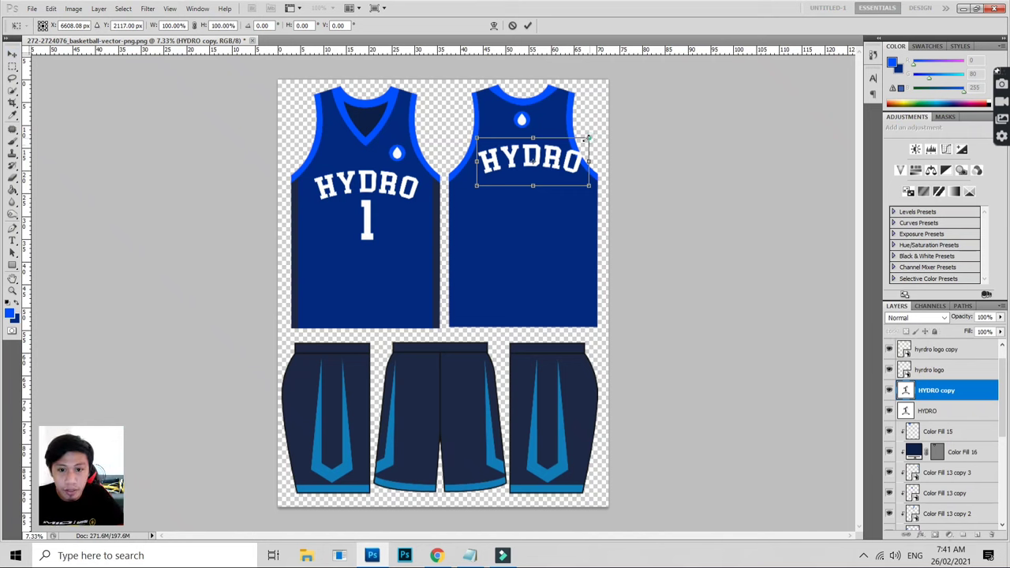
{"action": "left_click_drag", "start_coordinate": [588, 139], "coordinate": [576, 142]}
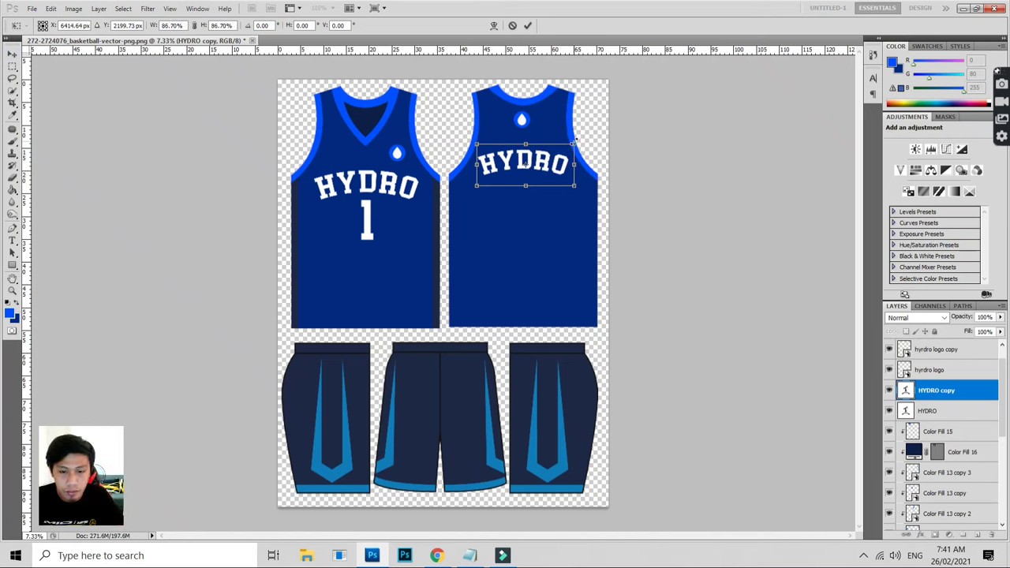
{"action": "key", "text": "Return"}
- Remove the arch warp from the back HYDRO text
{"action": "key", "text": "t"}
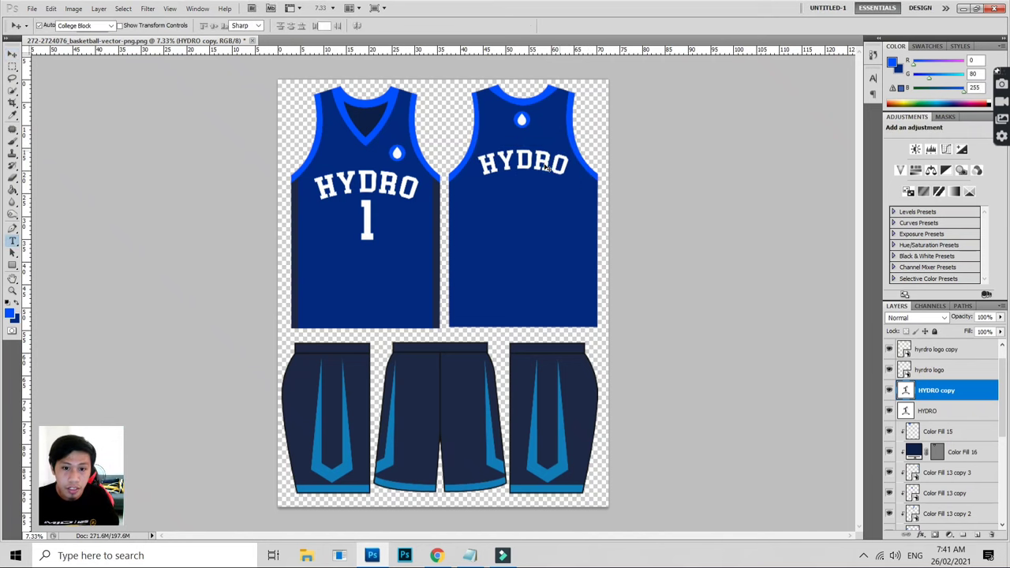
{"action": "left_click", "coordinate": [533, 162]}
{"action": "key", "text": "ctrl+a"}
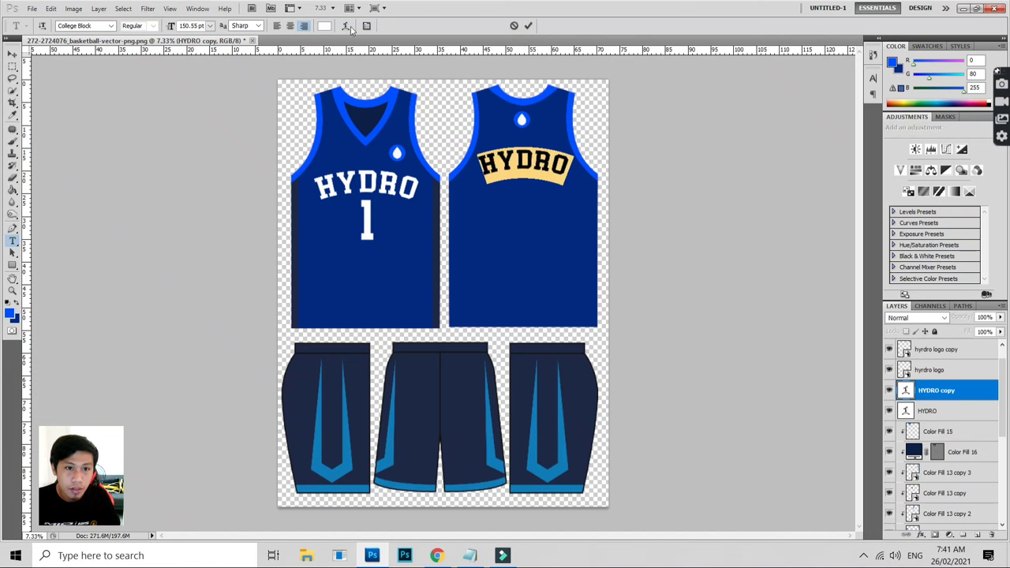
{"action": "left_click", "coordinate": [344, 25]}
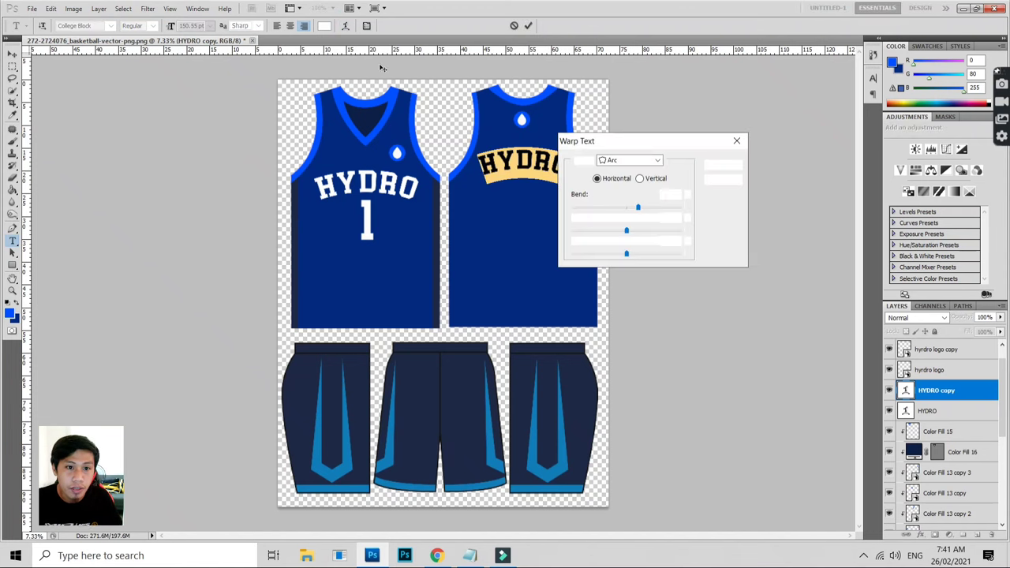
{"action": "left_click", "coordinate": [624, 160]}
{"action": "left_click", "coordinate": [622, 172]}
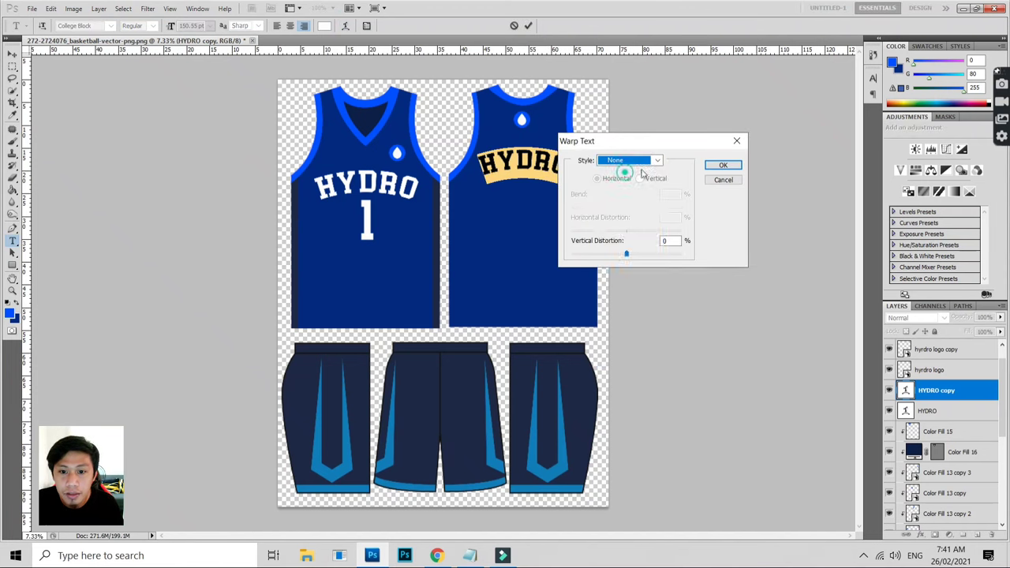
{"action": "left_click", "coordinate": [720, 165]}
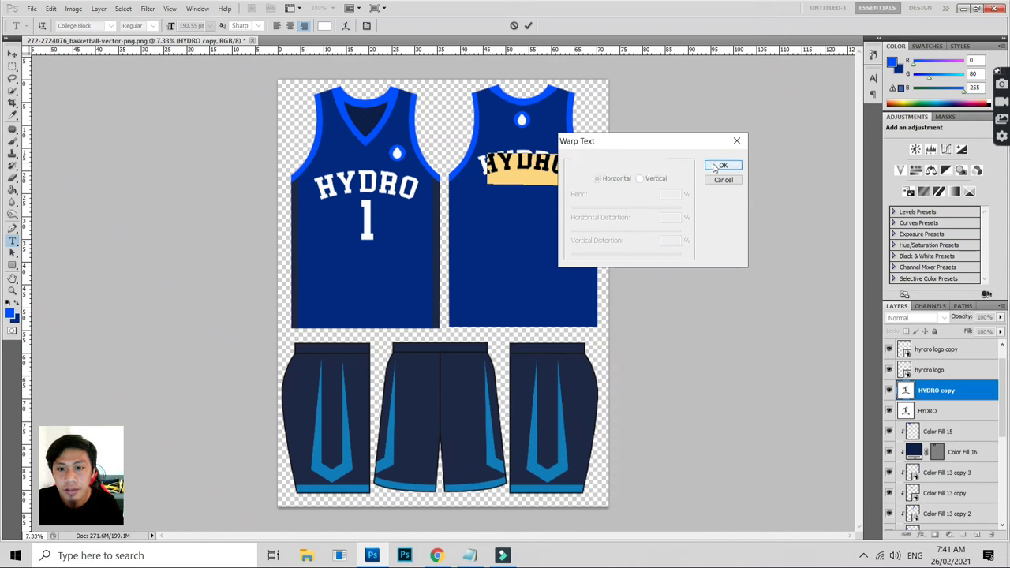
{"action": "left_click", "coordinate": [714, 167]}
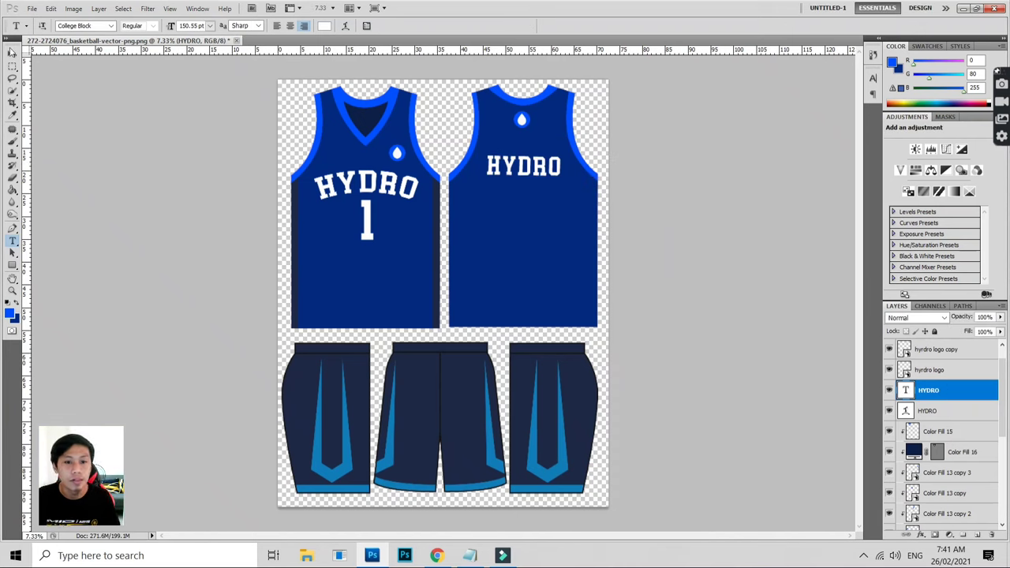
- Nudge and tilt the back HYDRO, then delete that text layer
{"action": "key", "text": "v"}
{"action": "left_click_drag", "start_coordinate": [527, 178], "coordinate": [527, 174]}
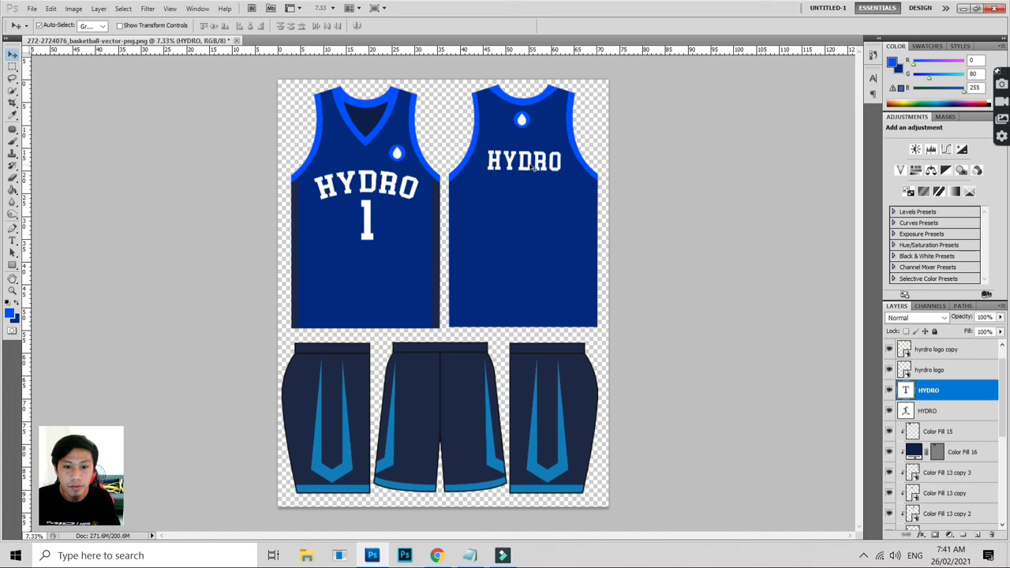
{"action": "key", "text": "ctrl+t"}
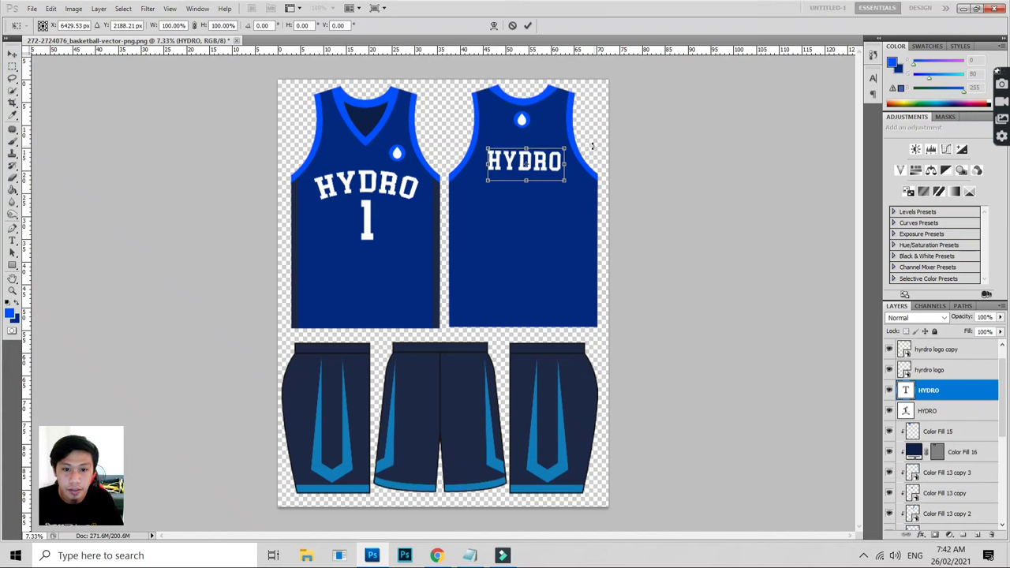
{"action": "left_click_drag", "start_coordinate": [593, 146], "coordinate": [594, 147]}
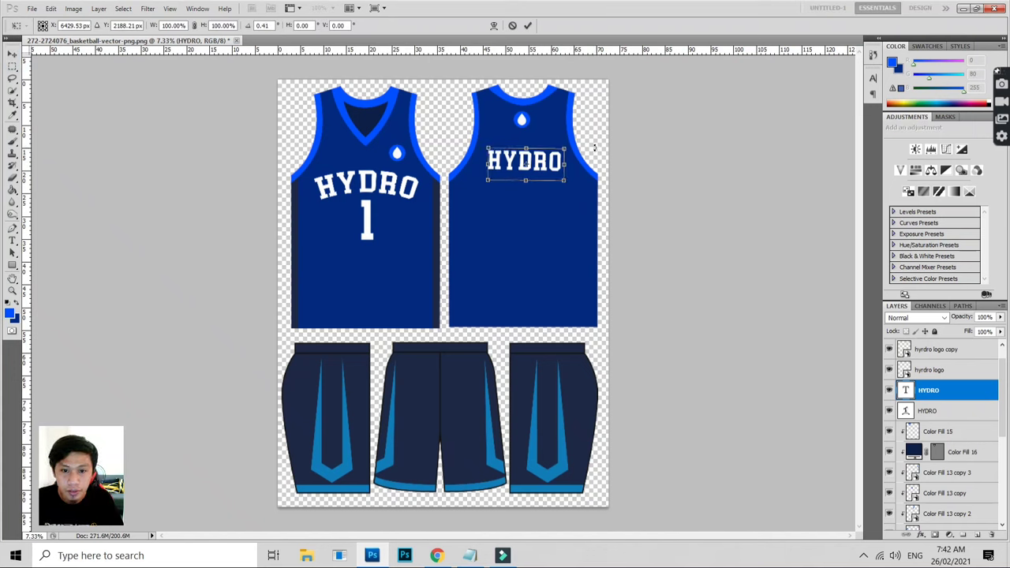
{"action": "key", "text": "Return"}
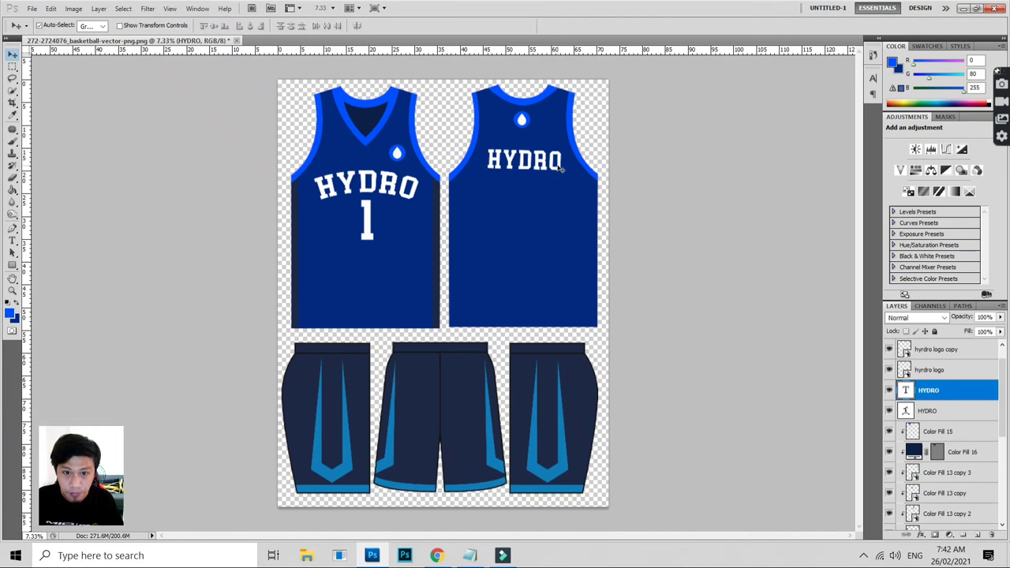
{"action": "key", "text": "Delete"}
- Type SURNAME on the back jersey, enlarge it to about 129% and centre it
{"action": "left_click_drag", "start_coordinate": [503, 182], "coordinate": [526, 197]}
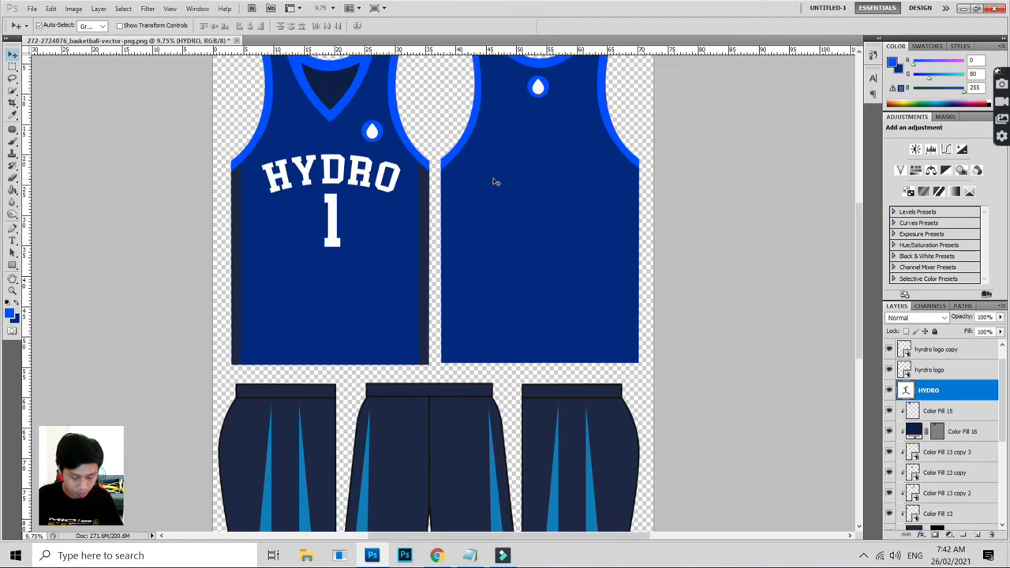
{"action": "key", "text": "t"}
{"action": "left_click", "coordinate": [521, 200]}
{"action": "type", "text": "H"}
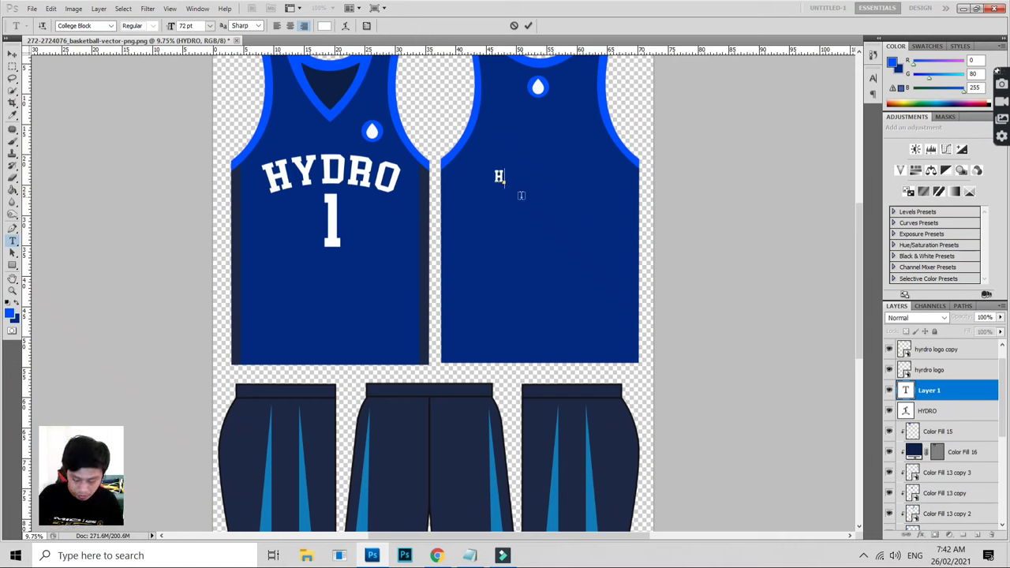
{"action": "key", "text": "BackSpace"}
{"action": "type", "text": "S"}
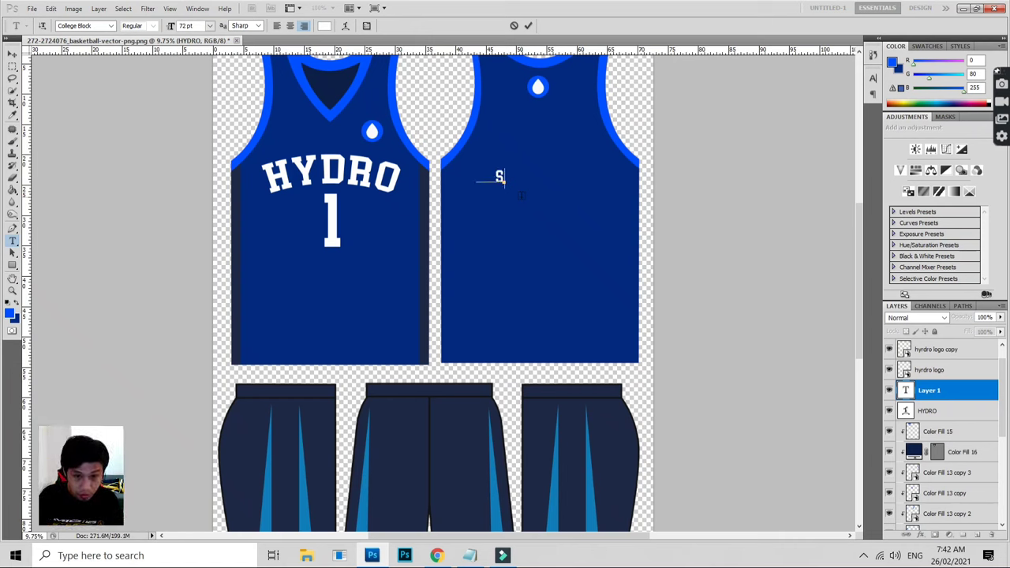
{"action": "type", "text": "URNAME"}
{"action": "key", "text": "ctrl+Return"}
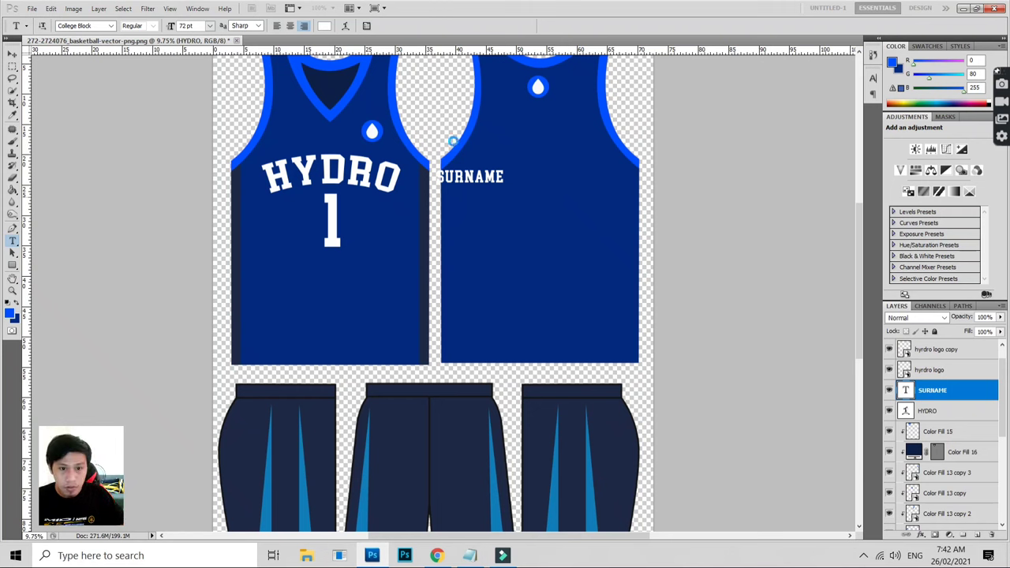
{"action": "key", "text": "ctrl+t"}
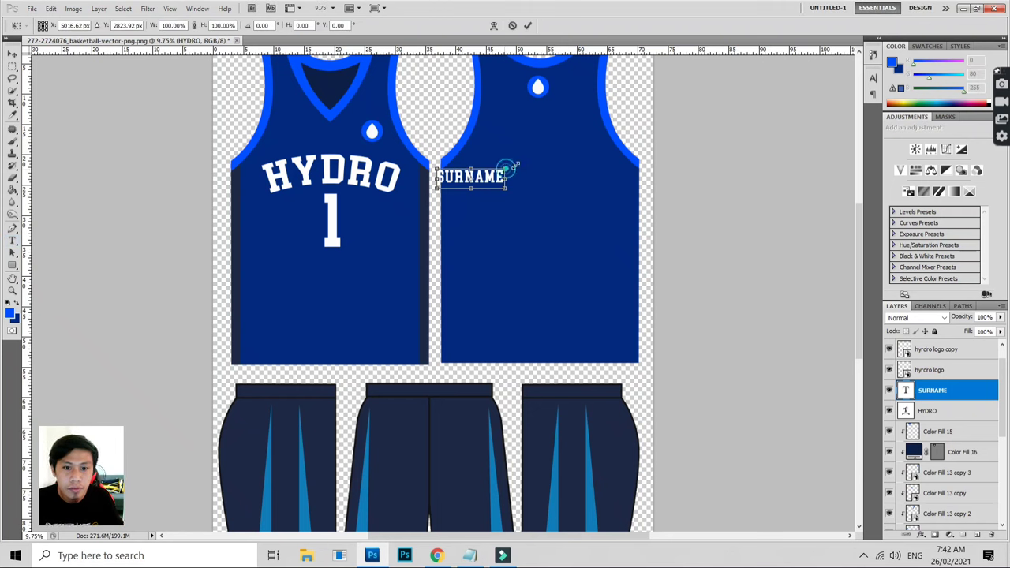
{"action": "left_click_drag", "start_coordinate": [505, 168], "coordinate": [527, 161]}
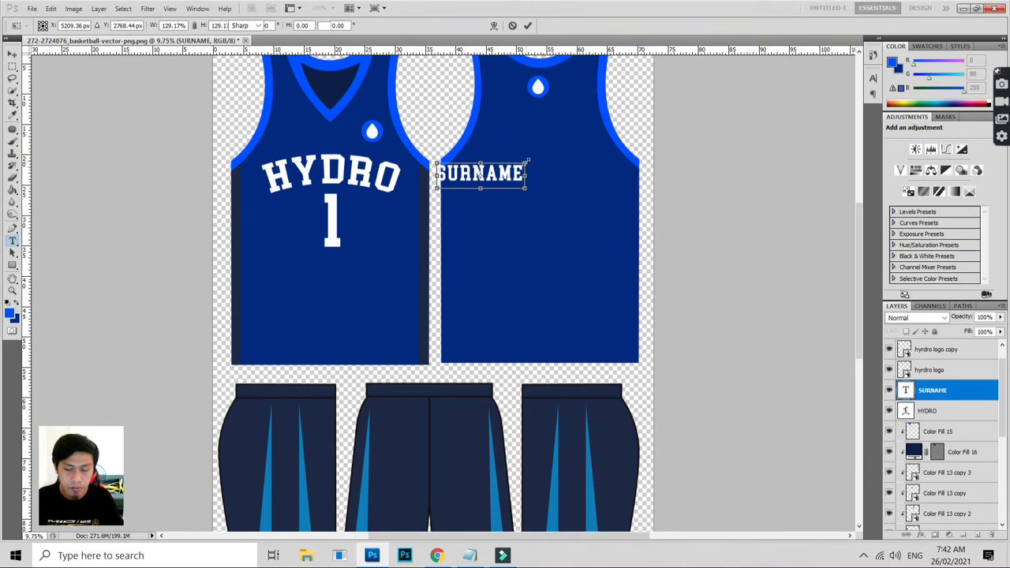
{"action": "key", "text": "Return"}
{"action": "key", "text": "v"}
{"action": "left_click_drag", "start_coordinate": [514, 174], "coordinate": [569, 135]}
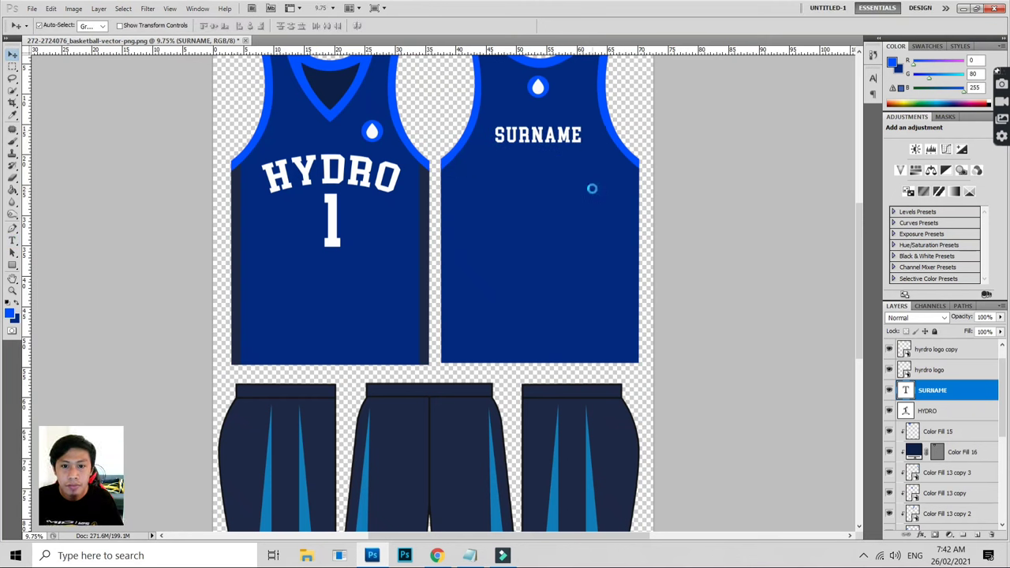
{"action": "key", "text": "shift+Up"}
{"action": "key", "text": "shift+Up"}
{"action": "key", "text": "shift+Up"}
{"action": "key", "text": "shift+Up"}
- Copy the number 1 below SURNAME, duplicate it and enlarge it to about 160%
{"action": "left_click", "coordinate": [540, 90]}
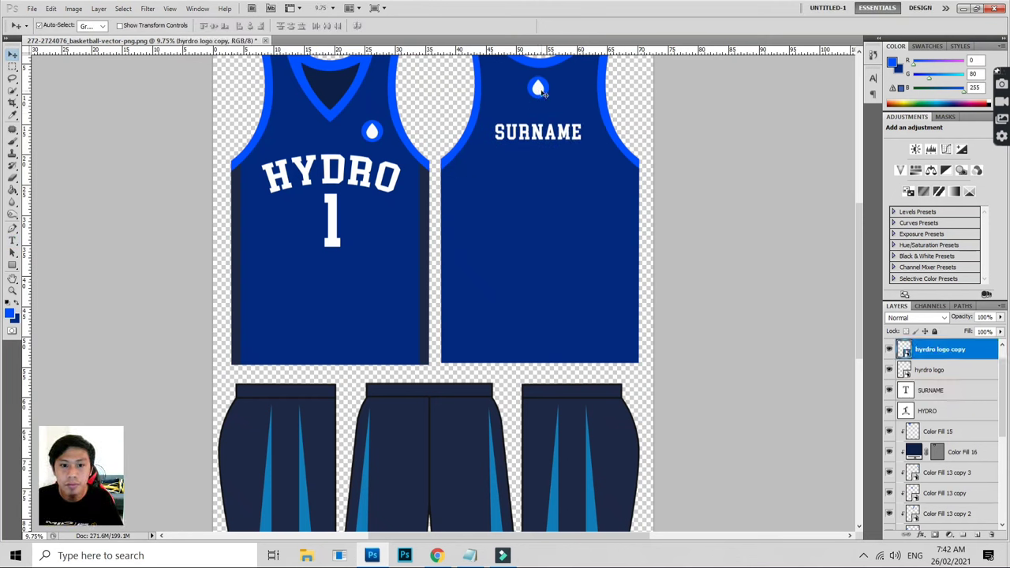
{"action": "left_click_drag", "start_coordinate": [335, 215], "coordinate": [543, 171]}
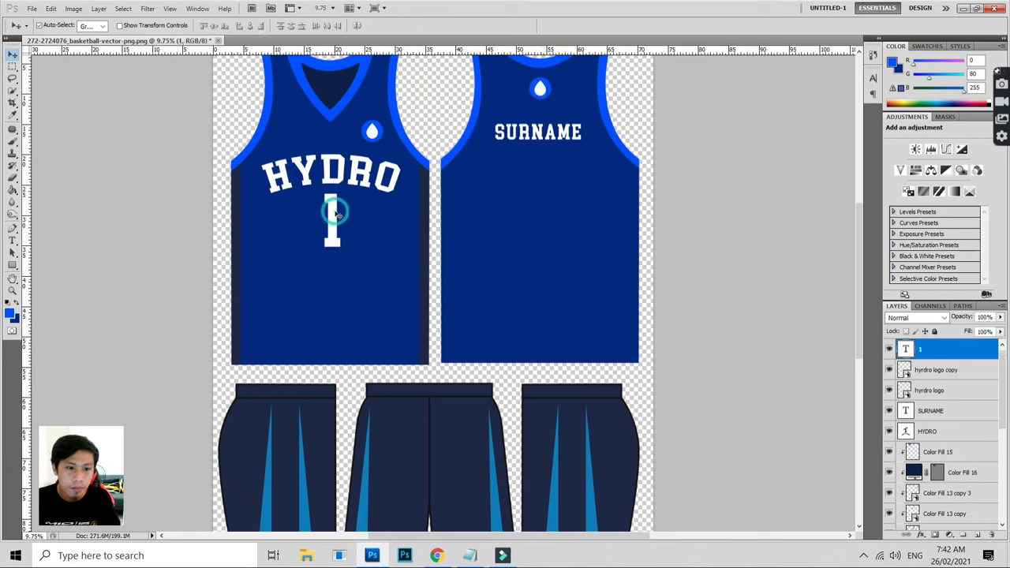
{"action": "key", "text": "shift+Left"}
{"action": "key", "text": "shift+Left"}
{"action": "key", "text": "shift+Left"}
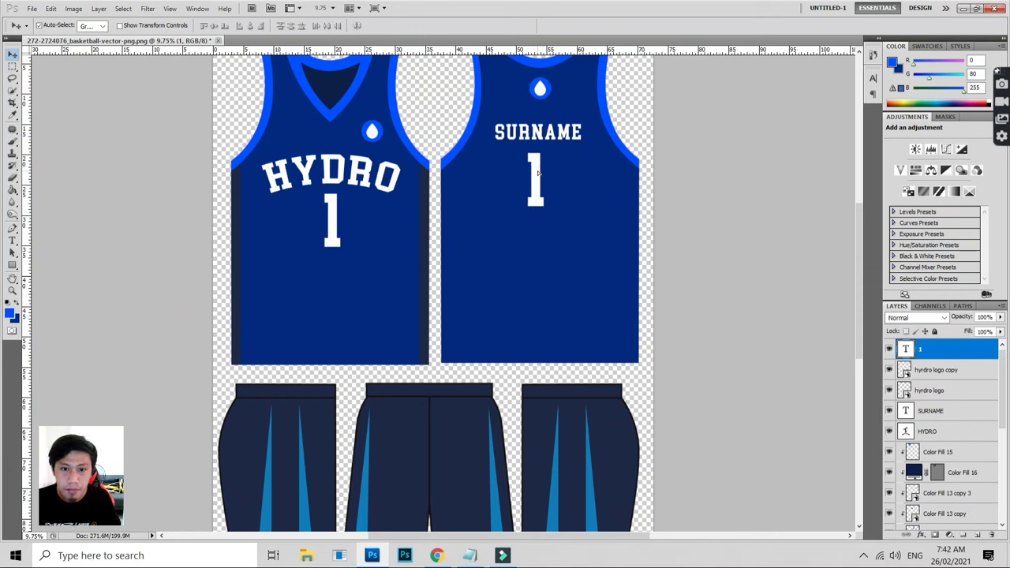
{"action": "key", "text": "shift+Left"}
{"action": "key", "text": "shift+Left"}
{"action": "key", "text": "ctrl+j"}
{"action": "key", "text": "ctrl+t"}
{"action": "left_click_drag", "start_coordinate": [551, 233], "coordinate": [576, 282]}
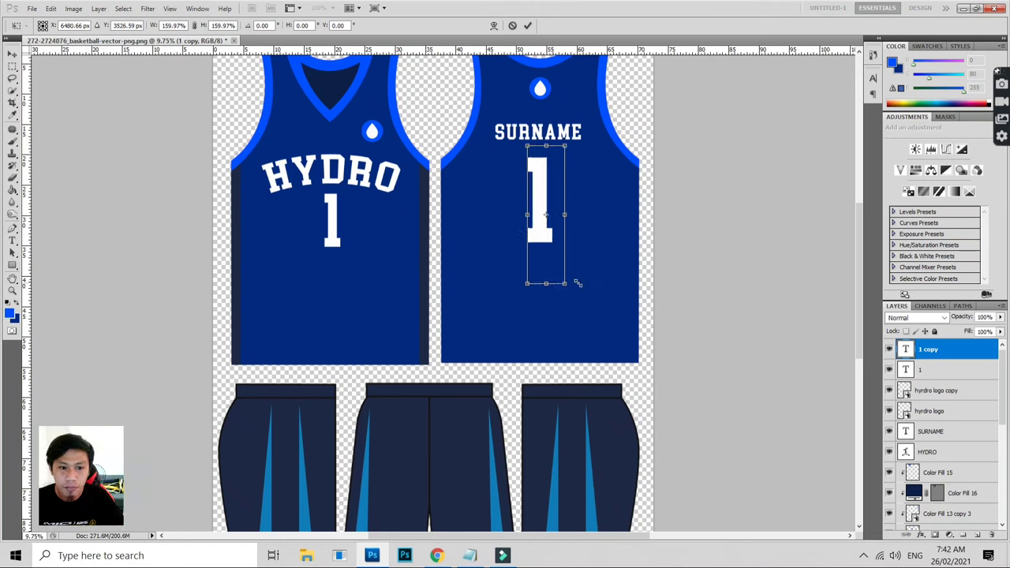
{"action": "key", "text": "Return"}
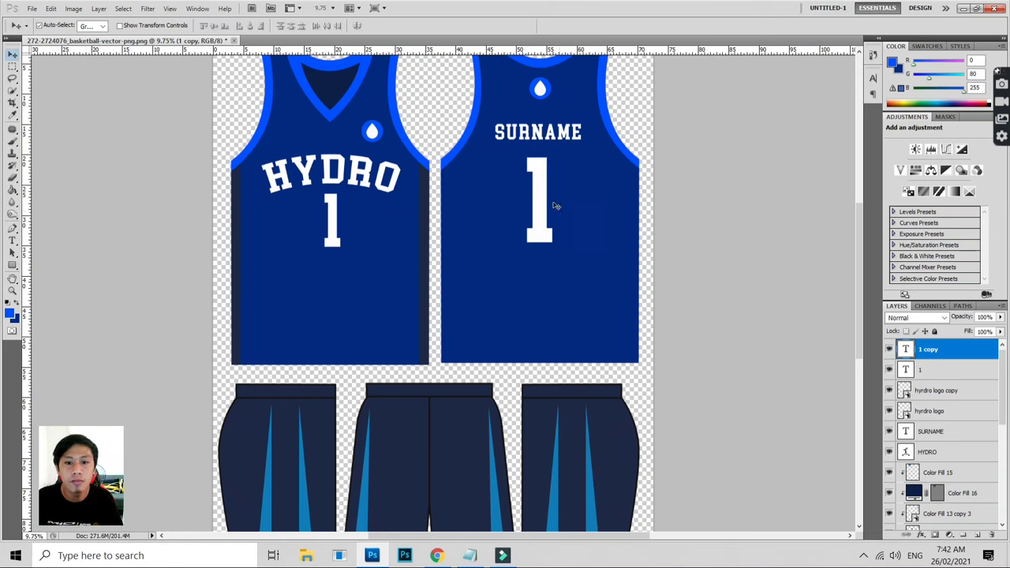
{"action": "left_click_drag", "start_coordinate": [549, 144], "coordinate": [550, 146]}
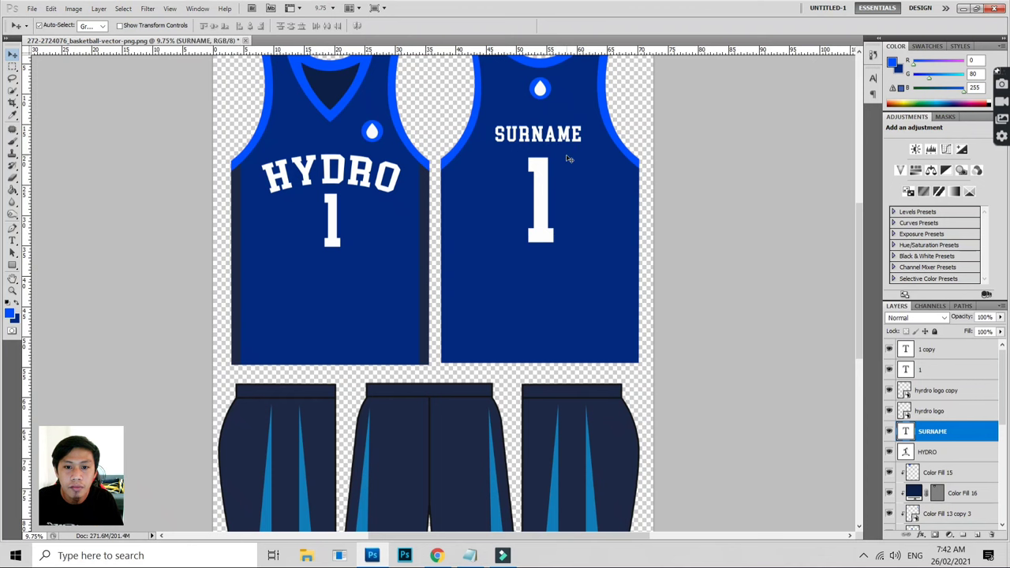
{"action": "key", "text": "ctrl+minus"}
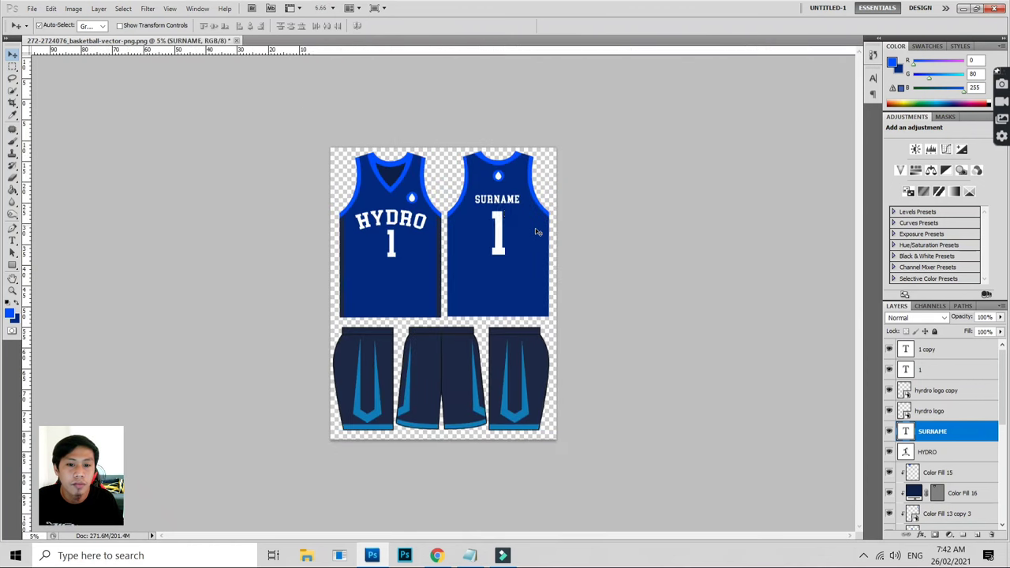
- Copy the navy Color Fill 14 side panel onto both edges of the back jersey
{"action": "key", "text": "ctrl+plus"}
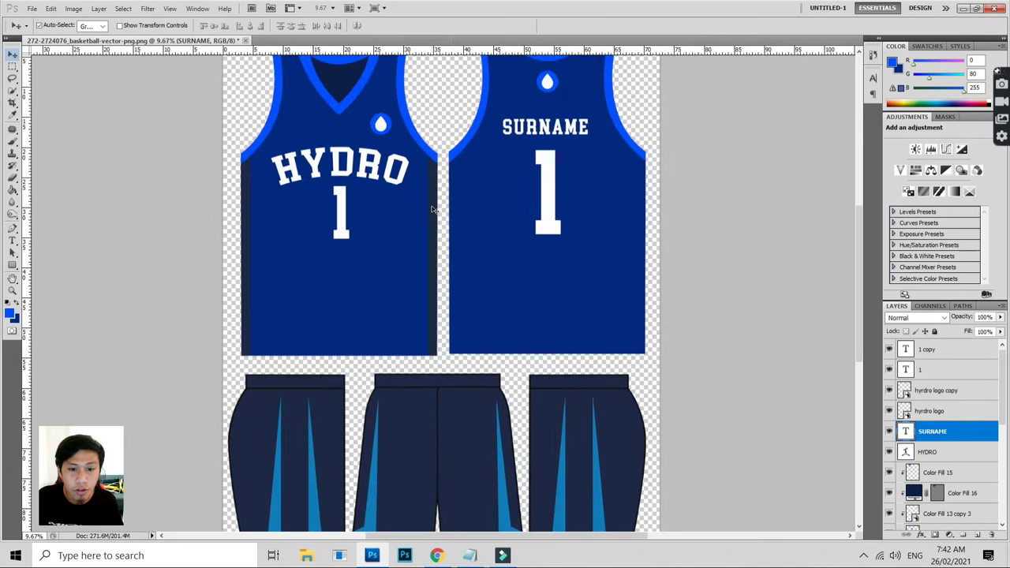
{"action": "left_click", "coordinate": [433, 210]}
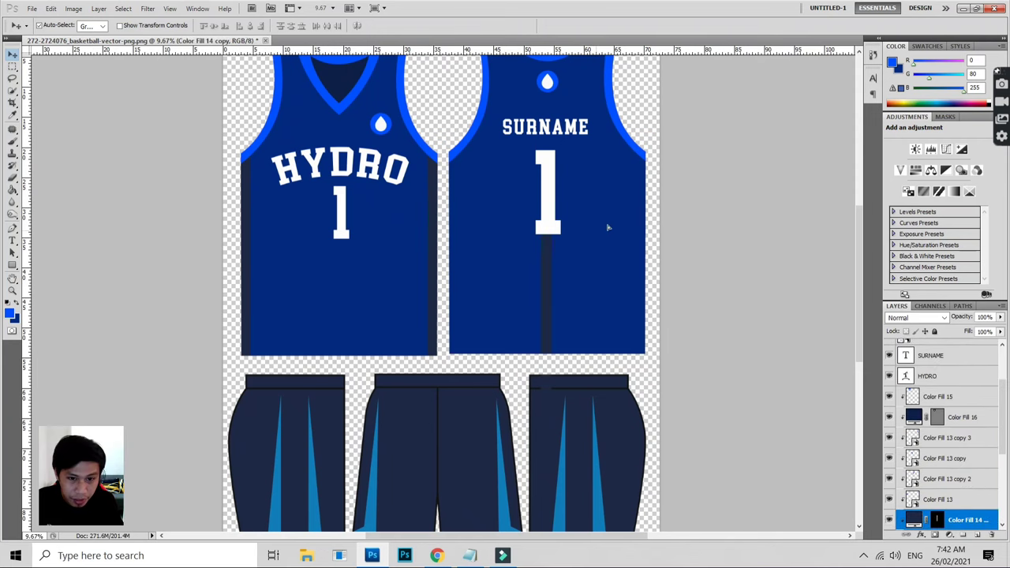
{"action": "left_click_drag", "start_coordinate": [433, 209], "coordinate": [630, 207]}
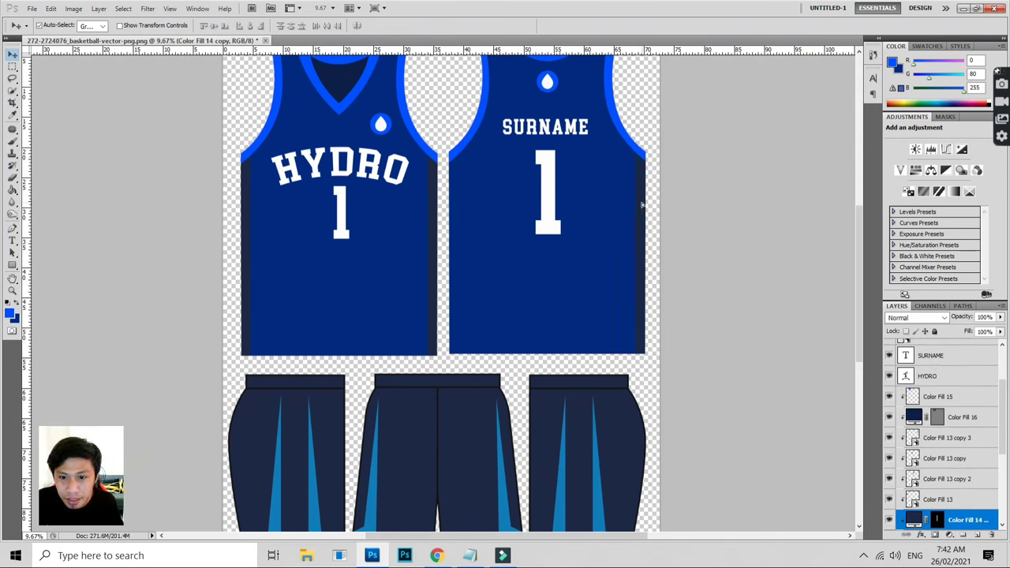
{"action": "key", "text": "ctrl+j"}
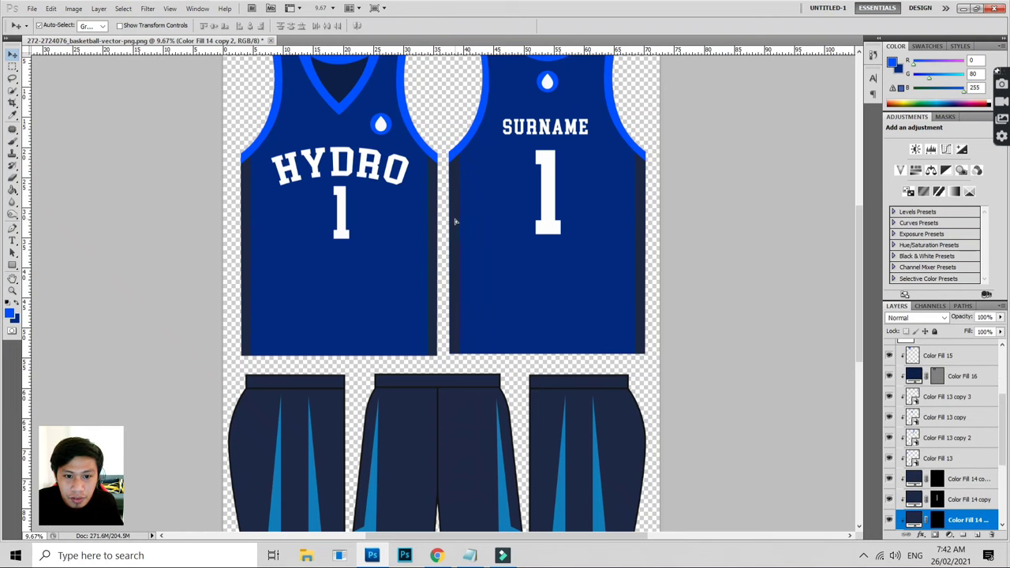
{"action": "scroll", "coordinate": [653, 227], "scroll_direction": "down", "scroll_amount": 2}
{"action": "scroll", "coordinate": [653, 227], "scroll_direction": "up", "scroll_amount": 1}
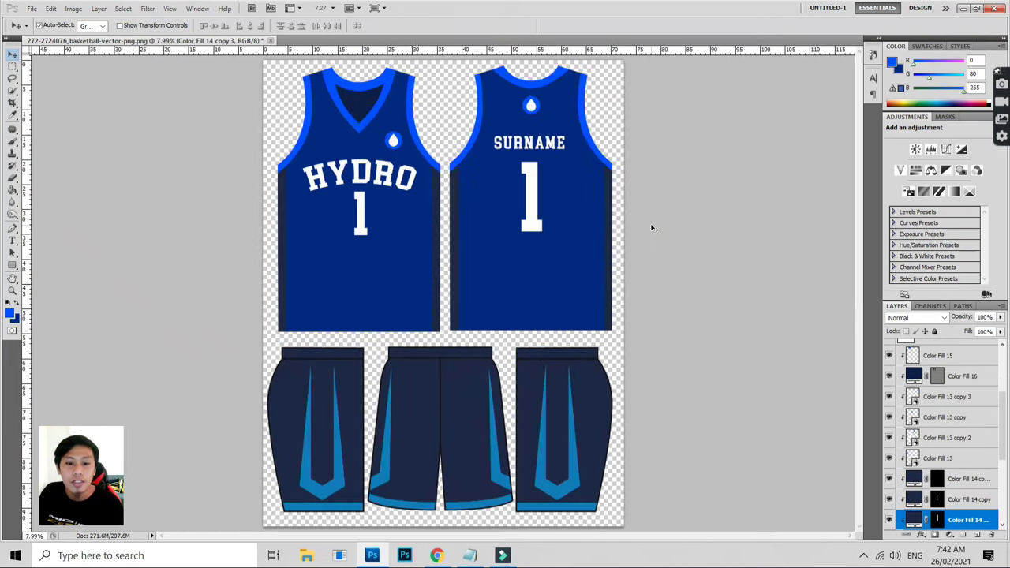
{"action": "scroll", "coordinate": [653, 228], "scroll_direction": "up", "scroll_amount": 1}
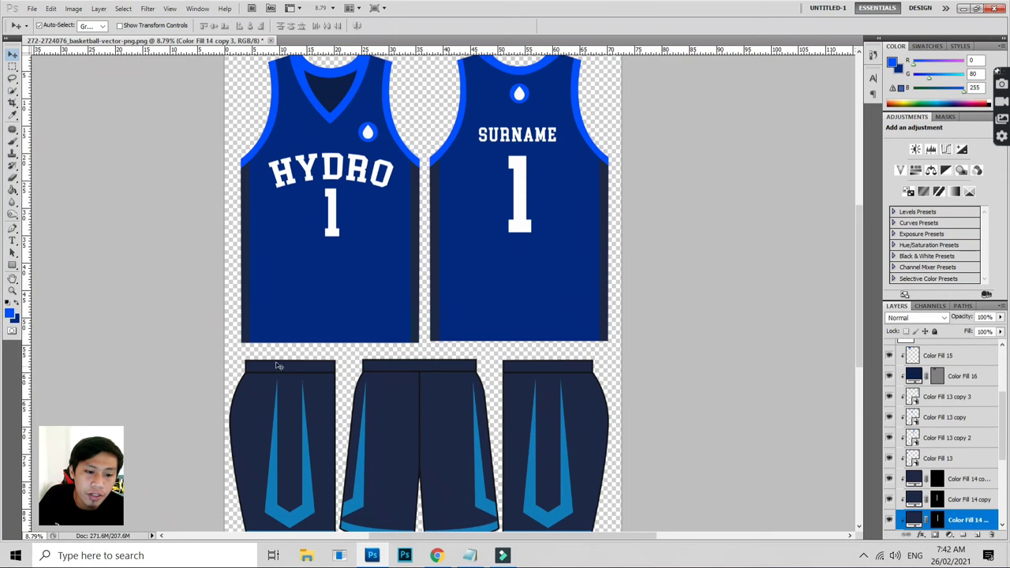
{"action": "scroll", "coordinate": [295, 364], "scroll_direction": "down", "scroll_amount": 1}
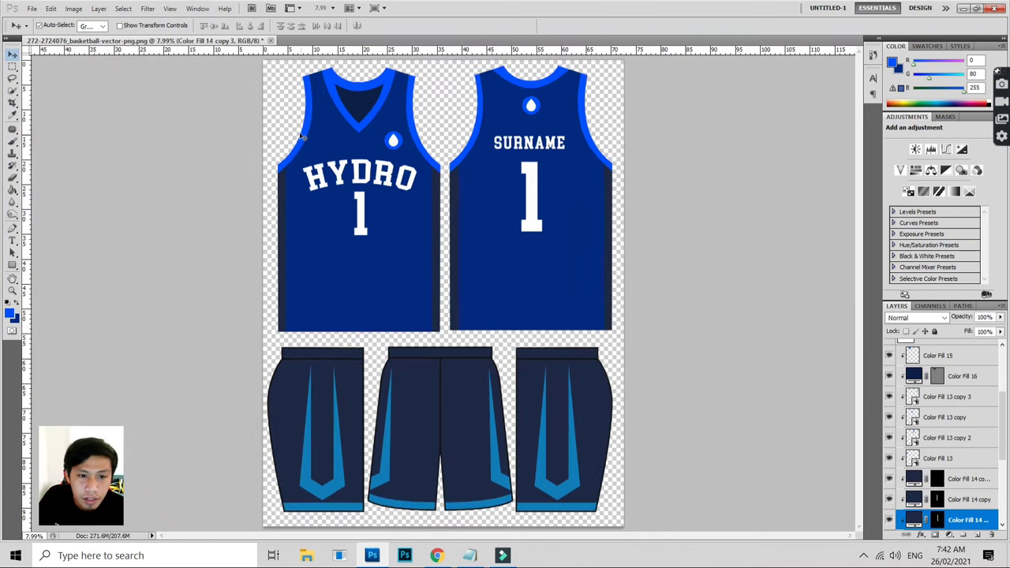